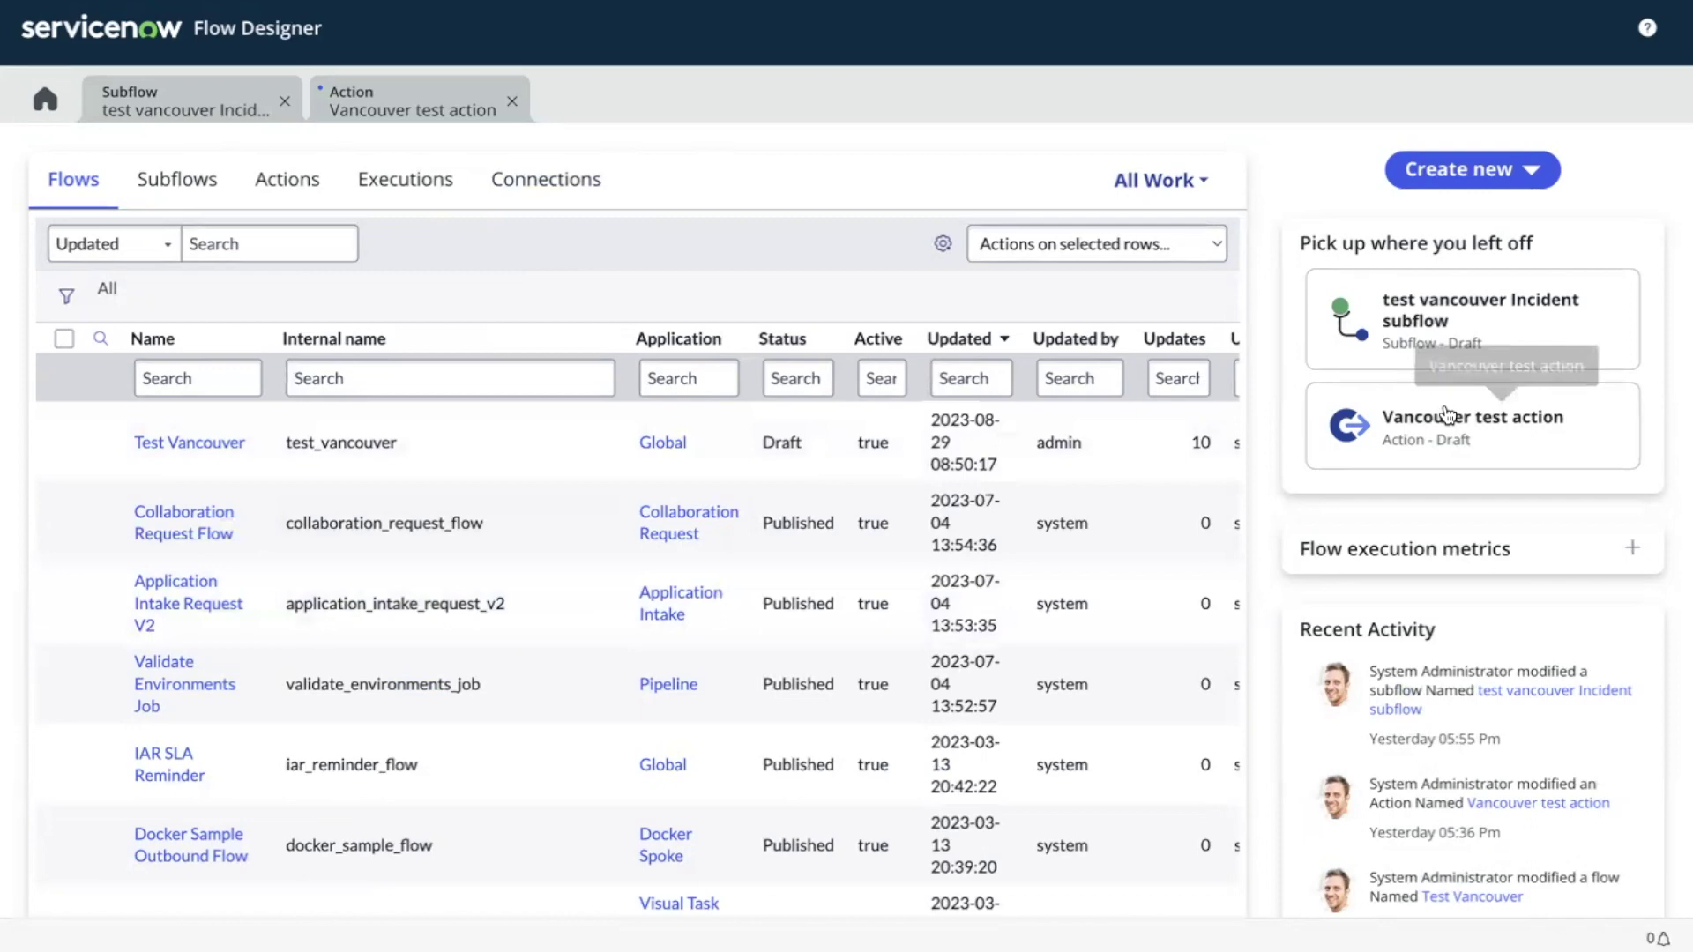
Filter the Flows list to flows created by me, then show all work again.
{"action": "scroll", "coordinate": [1446, 414], "scroll_direction": "down", "scroll_amount": 2}
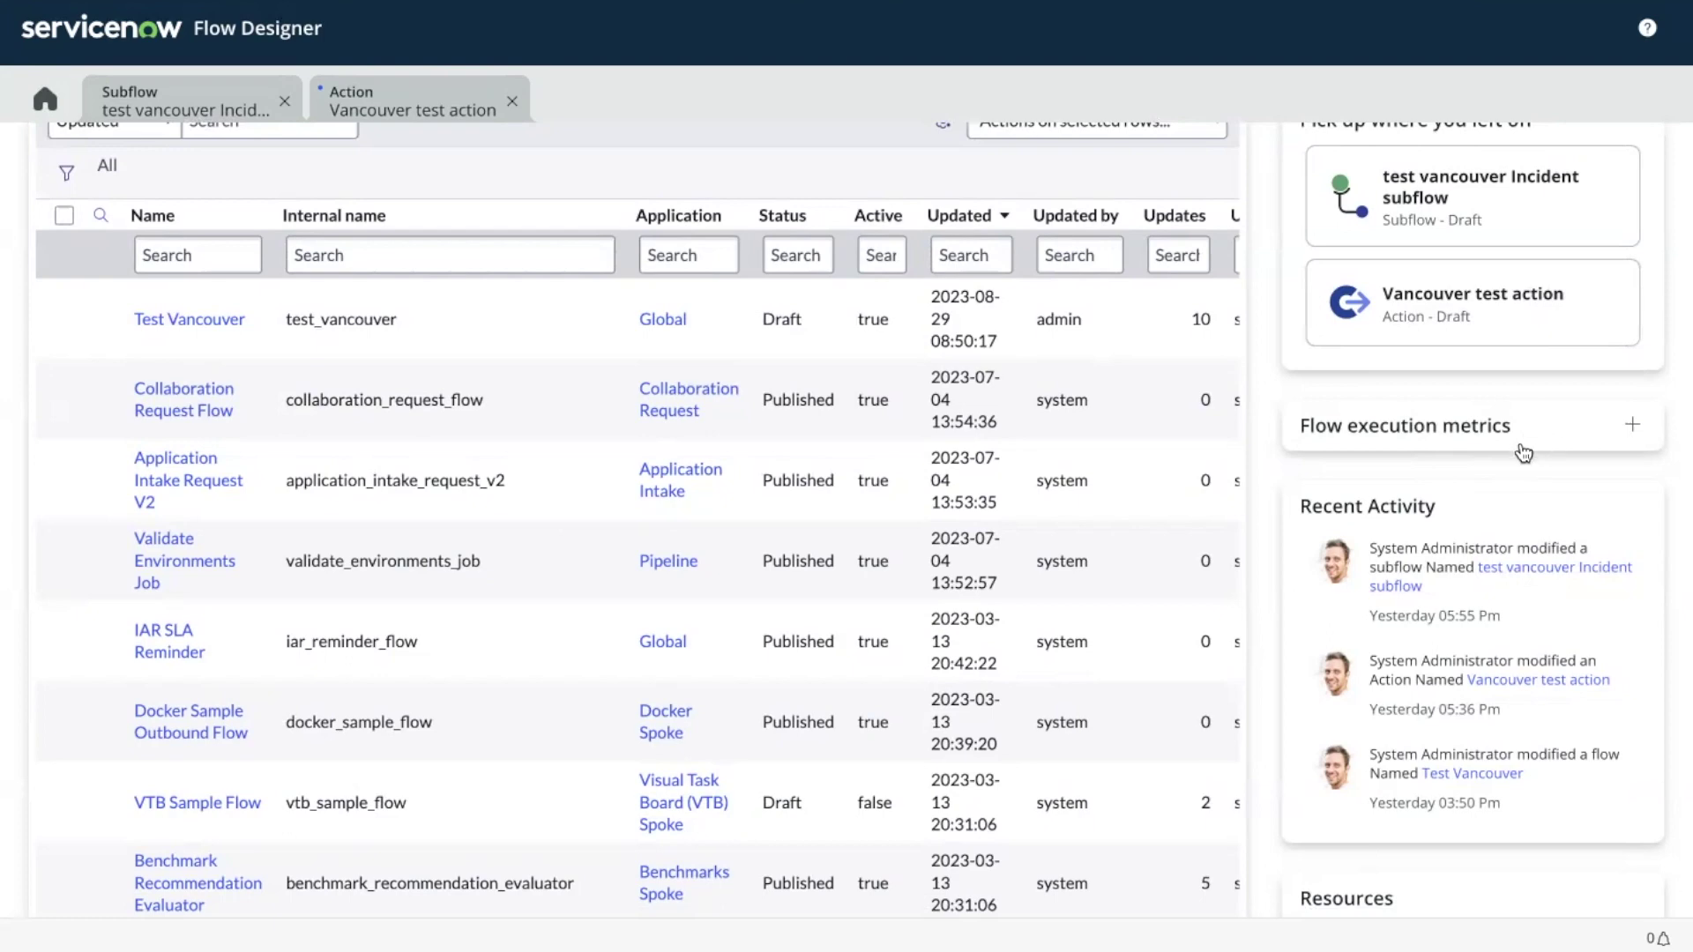
{"action": "scroll", "coordinate": [1514, 446], "scroll_direction": "down", "scroll_amount": 1}
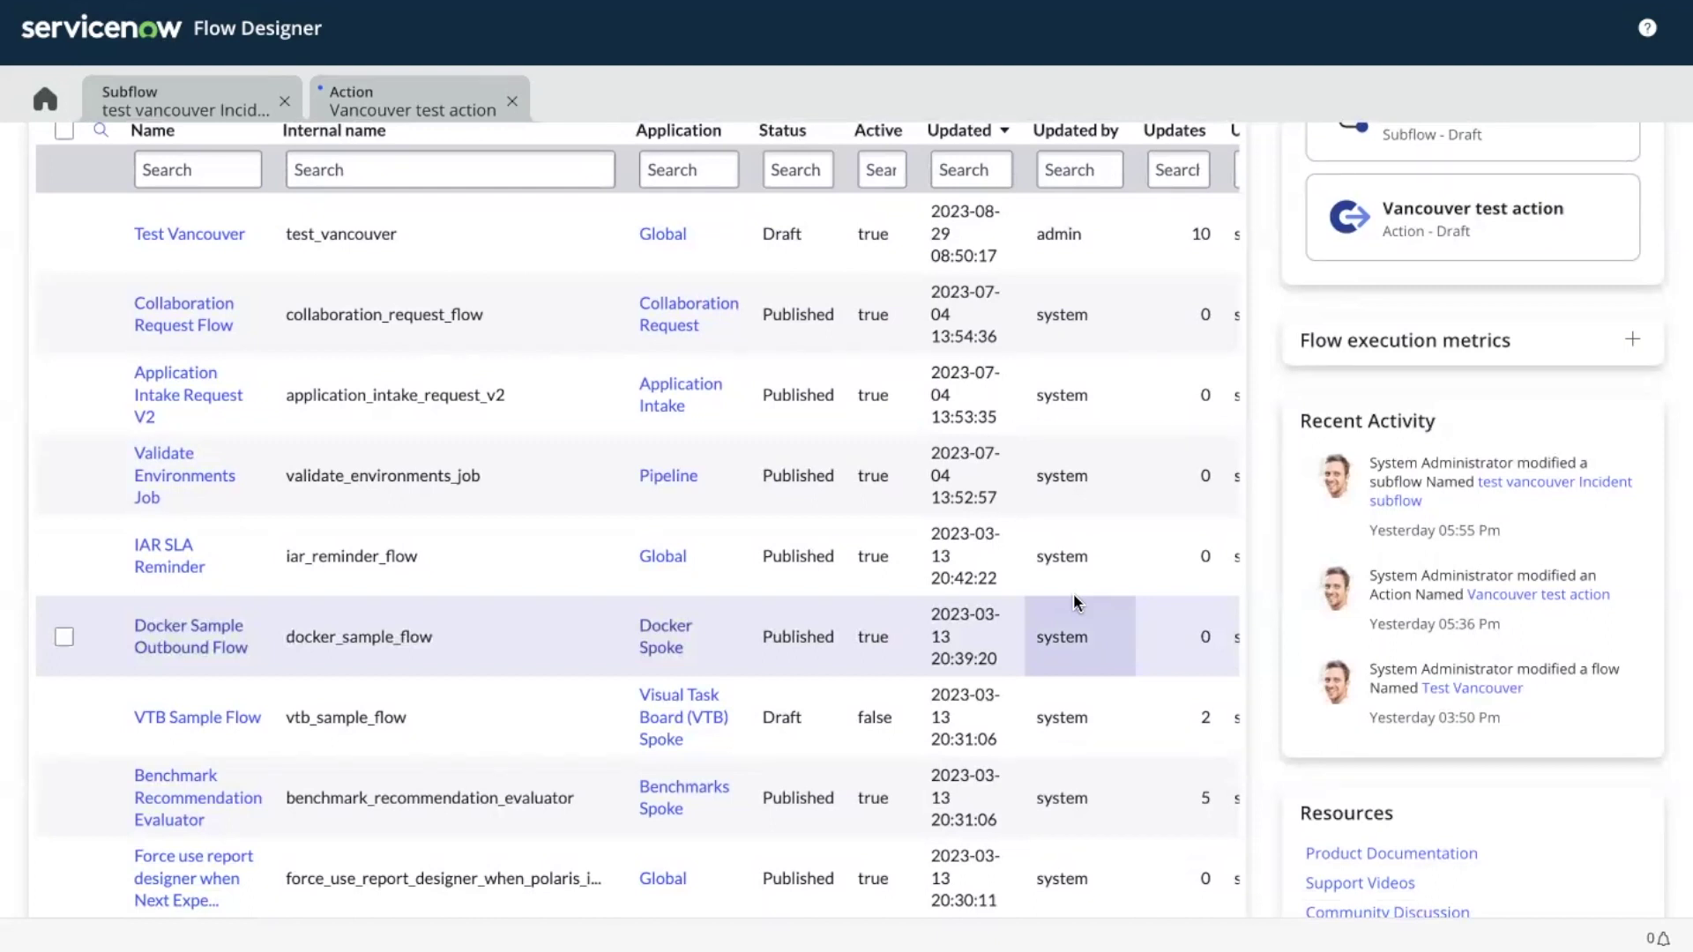
{"action": "scroll", "coordinate": [1074, 603], "scroll_direction": "down", "scroll_amount": 2}
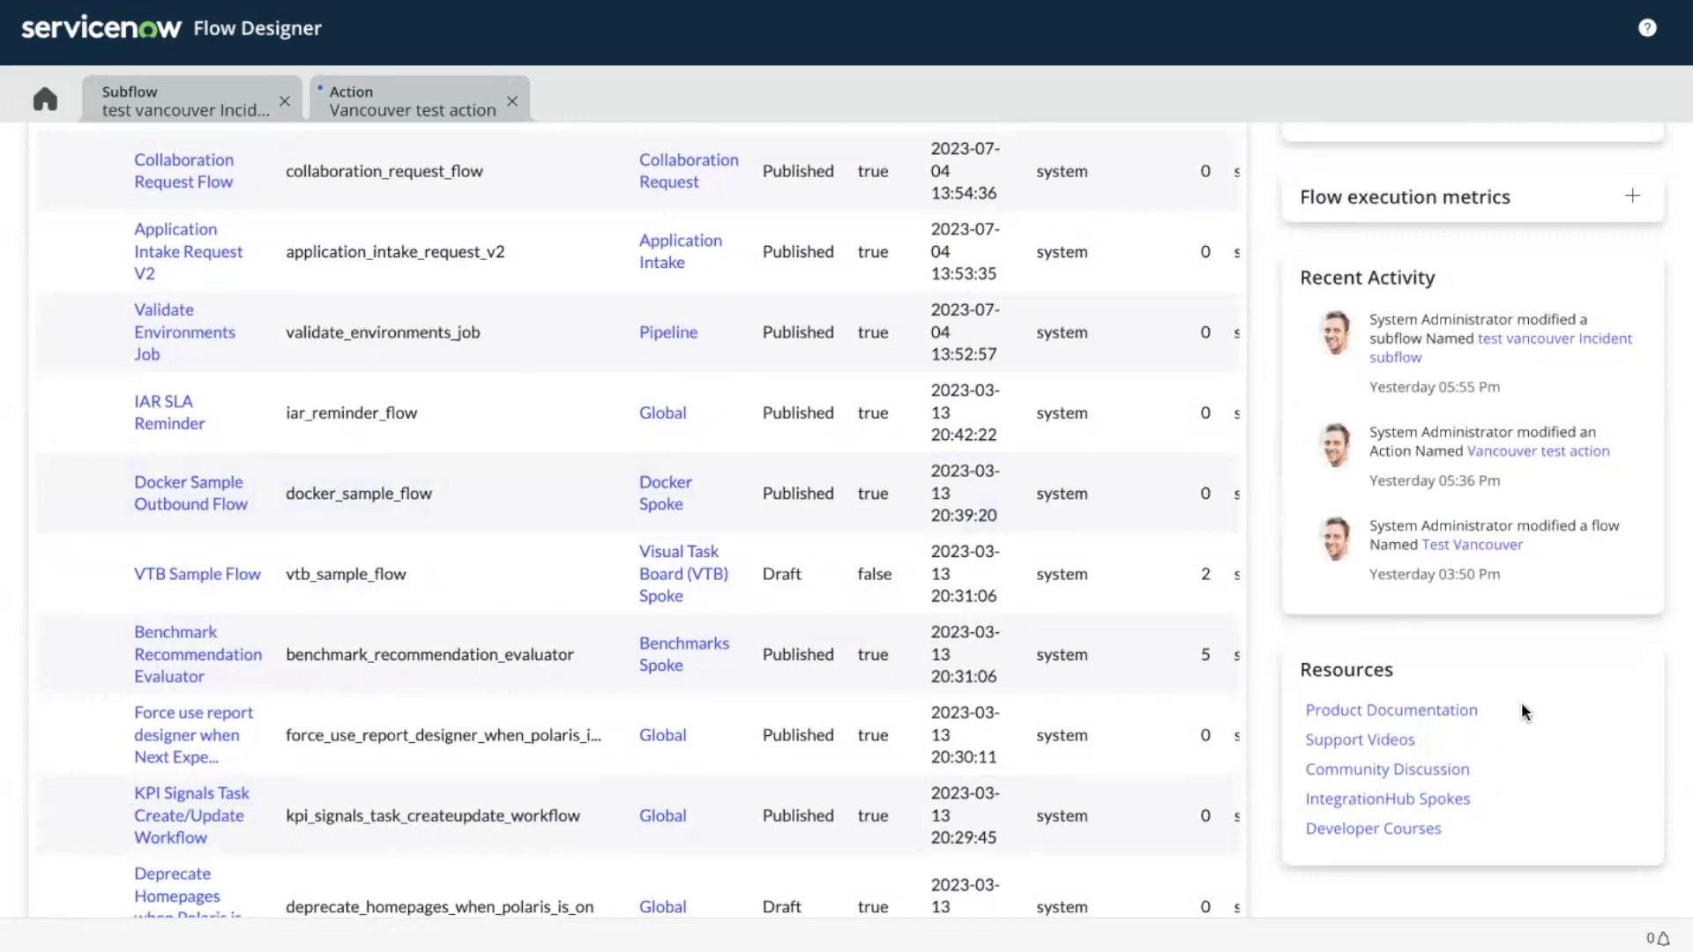
{"action": "scroll", "coordinate": [1146, 530], "scroll_direction": "up", "scroll_amount": 5}
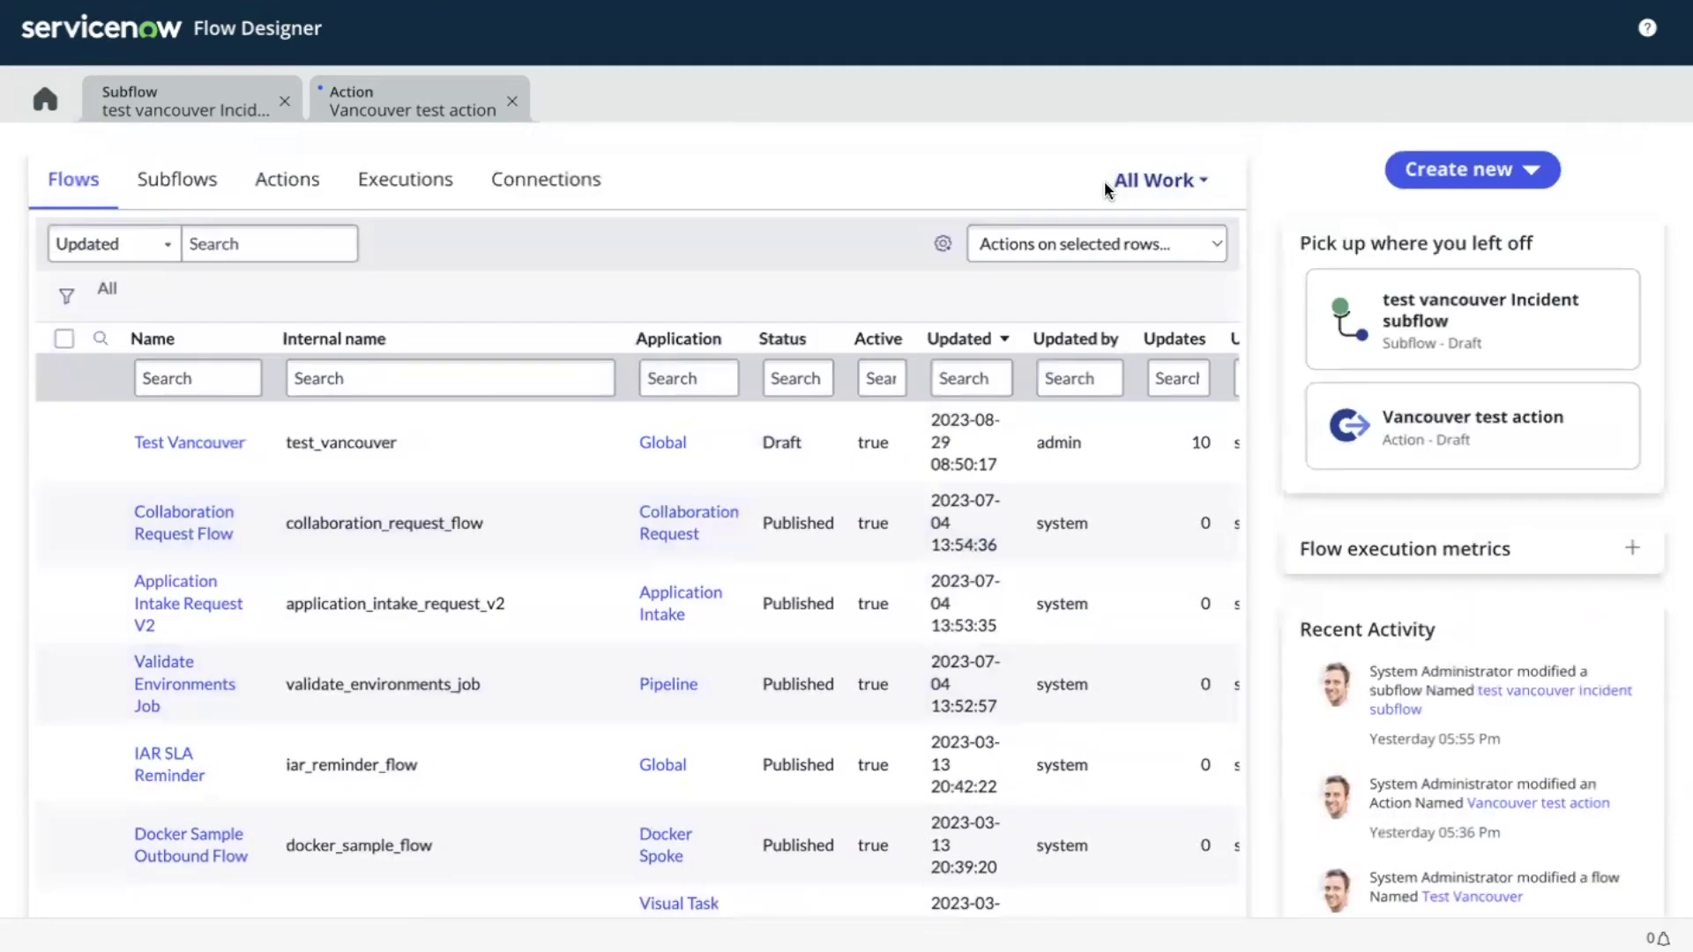
{"action": "left_click", "coordinate": [1187, 182]}
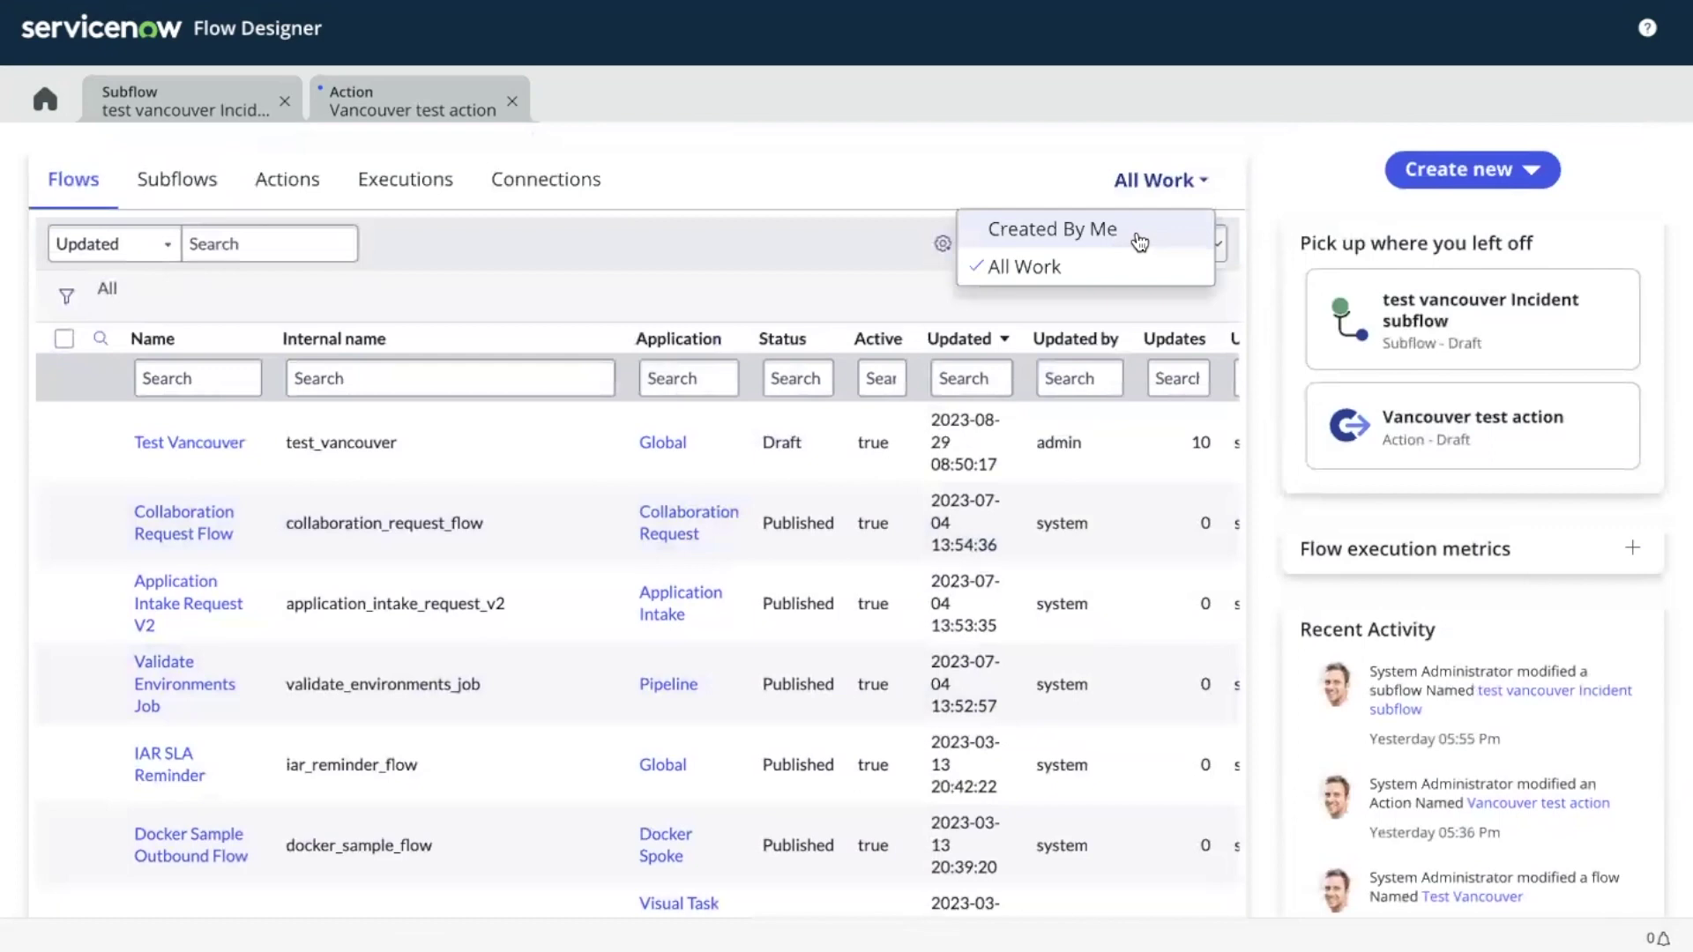
{"action": "left_click", "coordinate": [1140, 236]}
{"action": "left_click", "coordinate": [1182, 188]}
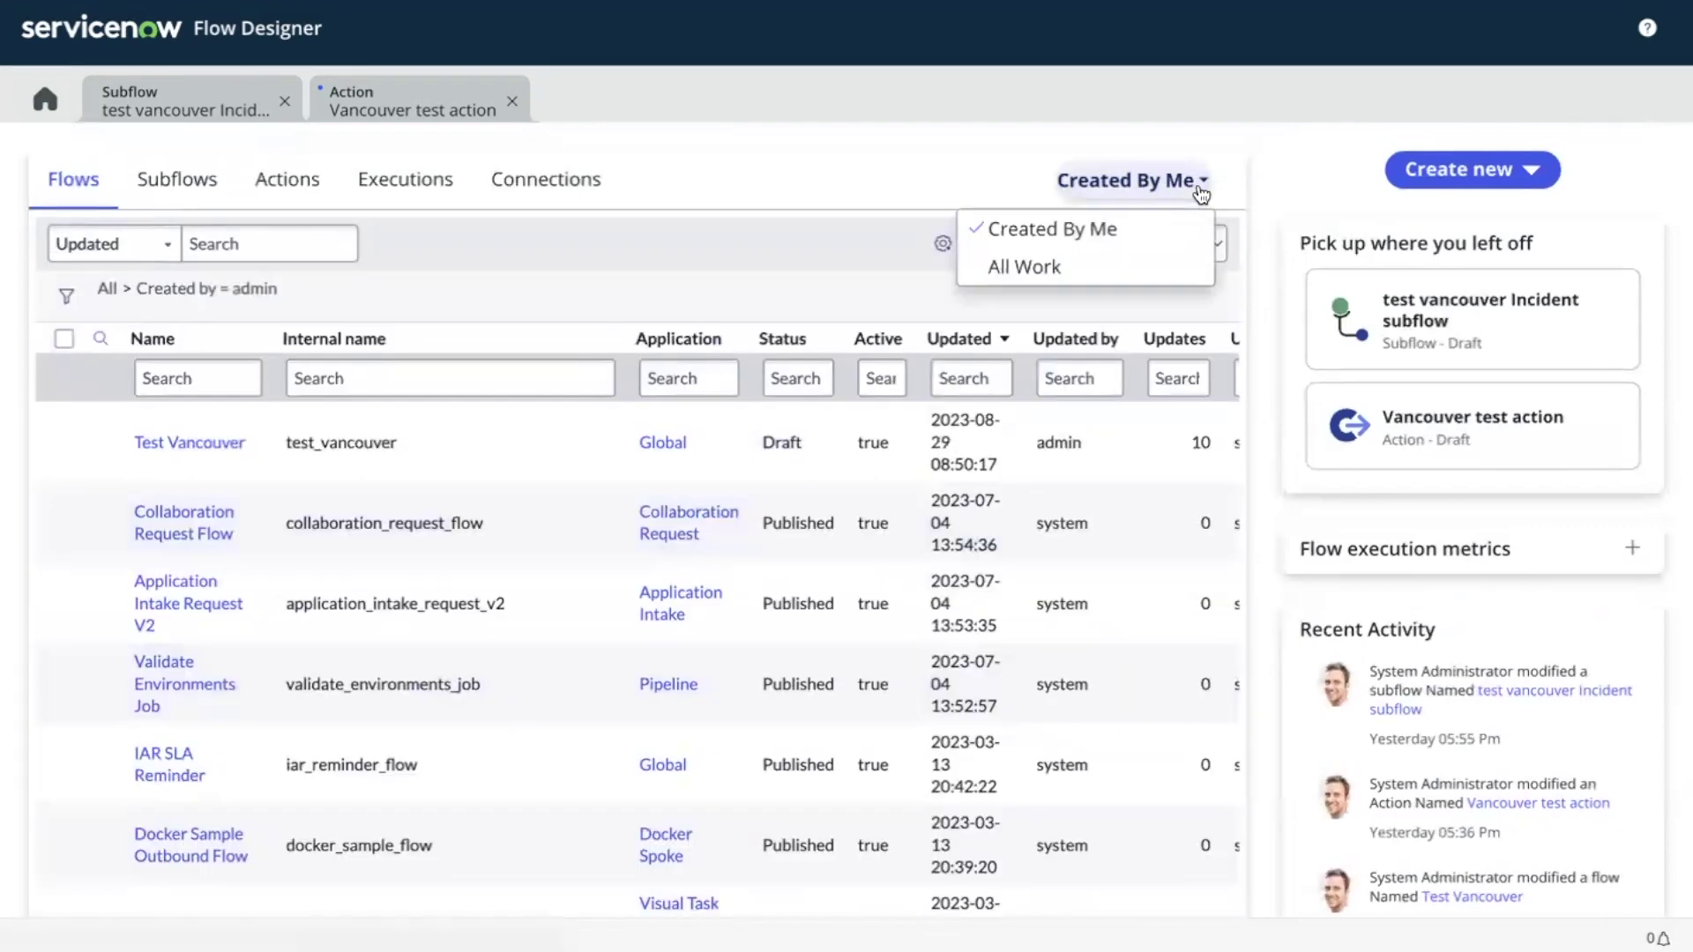
{"action": "left_click", "coordinate": [1154, 265]}
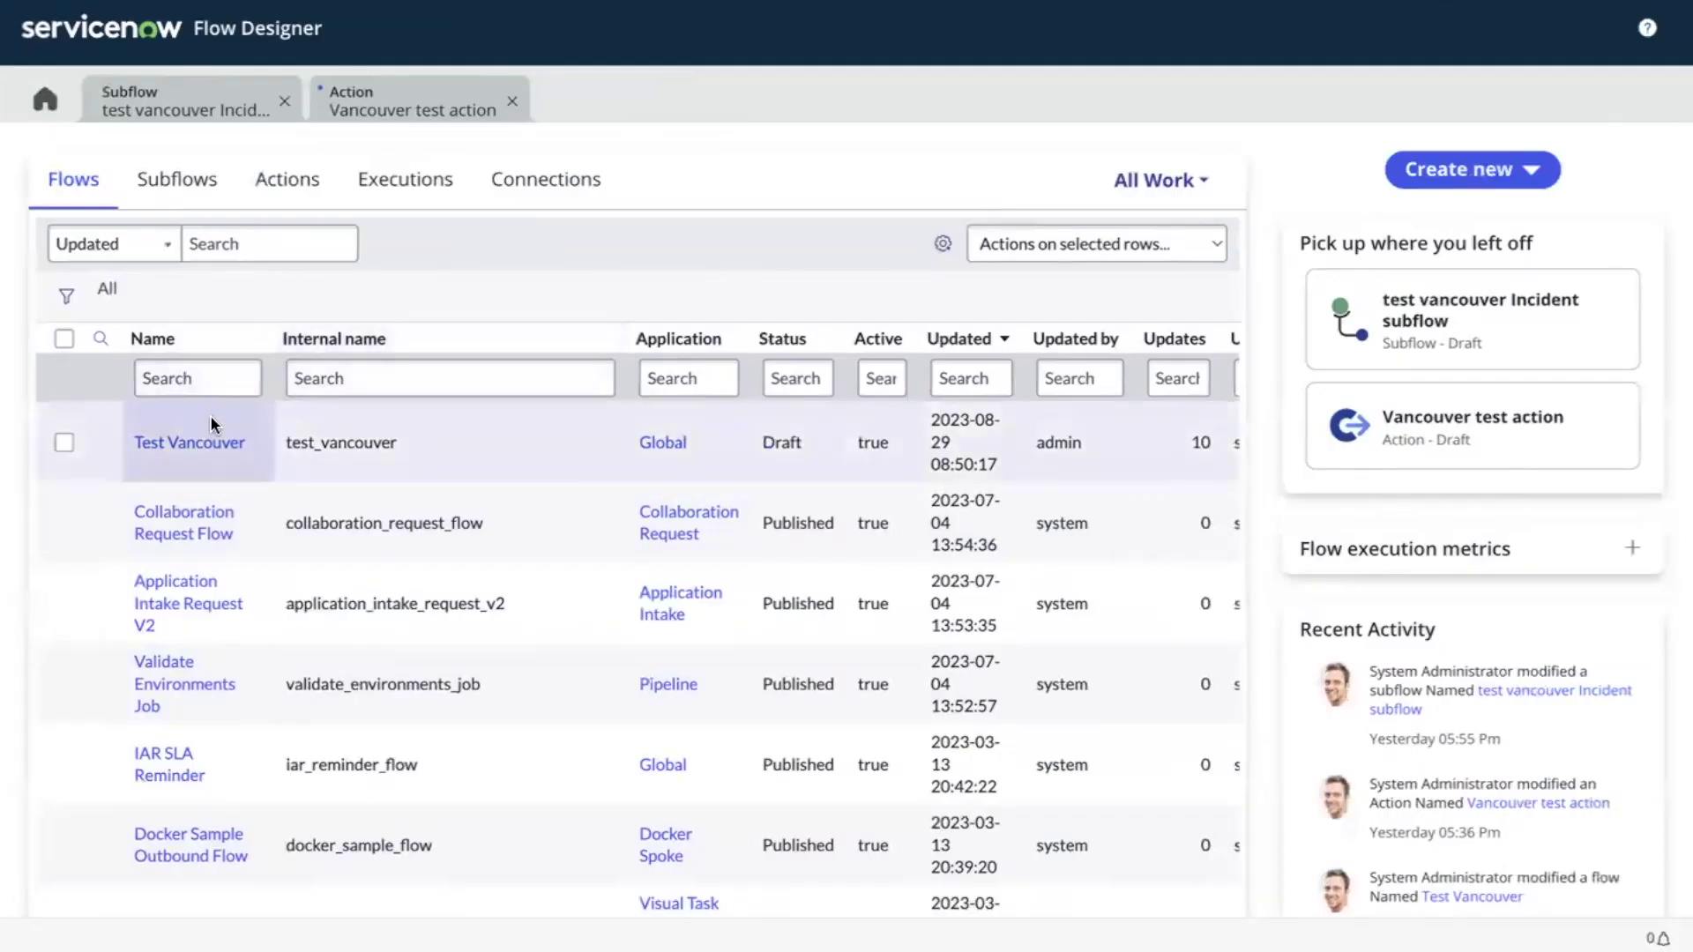
Open the Test Vancouver flow and expand its Look Up Problem Record step.
{"action": "left_click", "coordinate": [200, 443]}
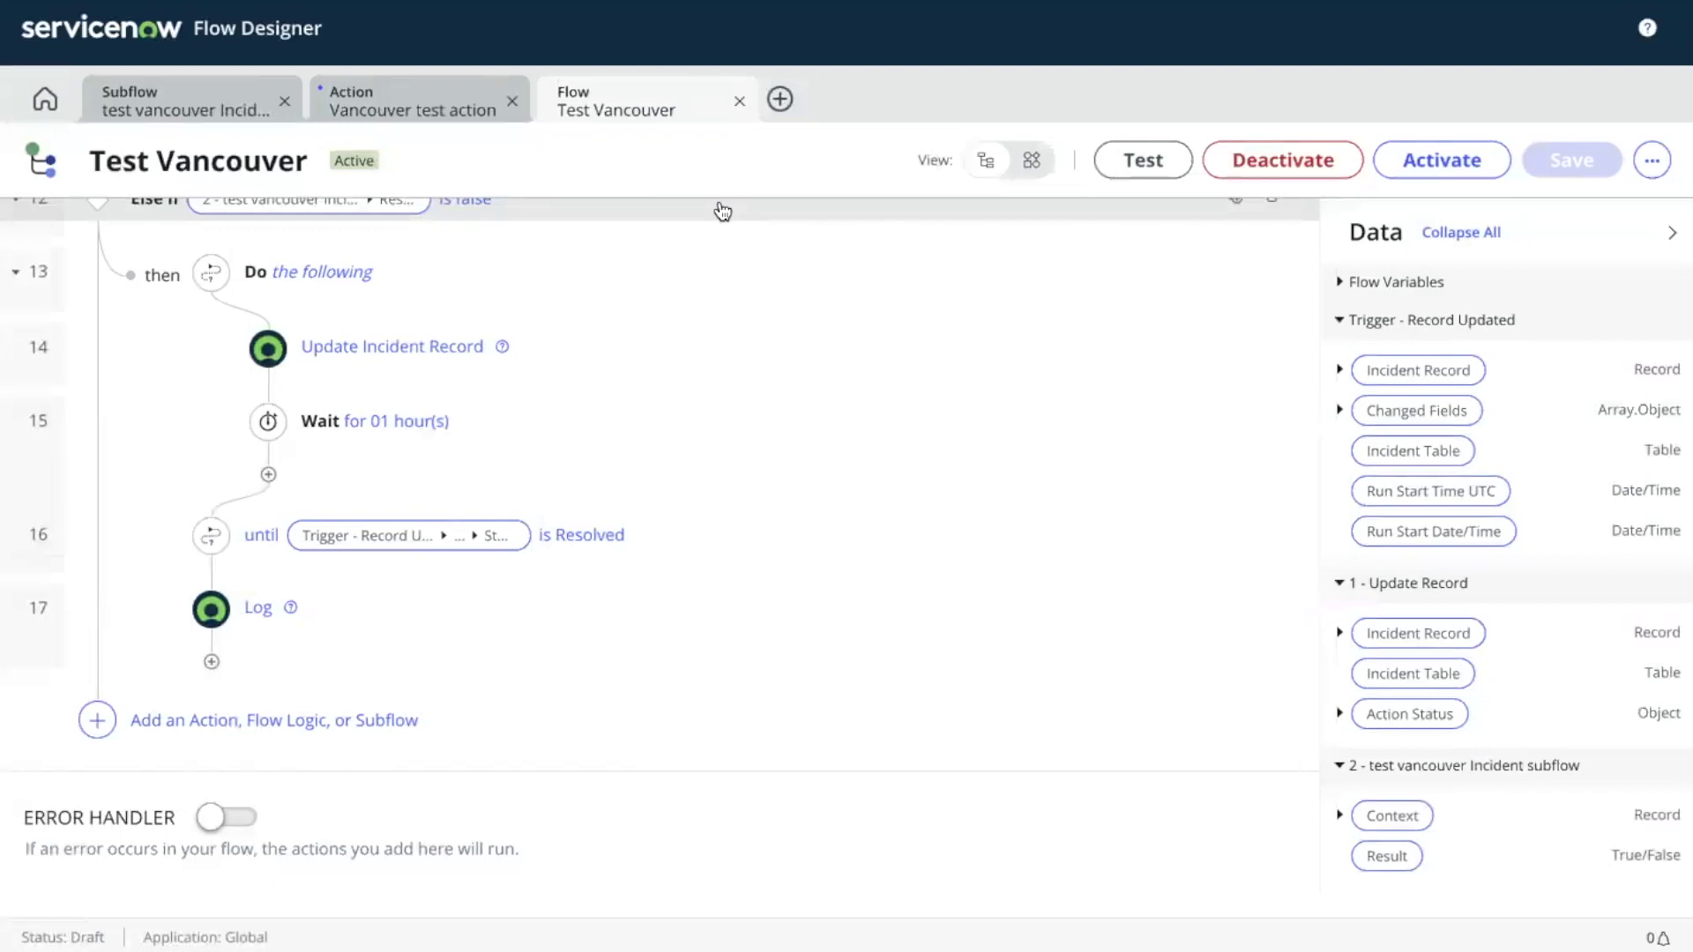
{"action": "scroll", "coordinate": [746, 492], "scroll_direction": "up", "scroll_amount": 10}
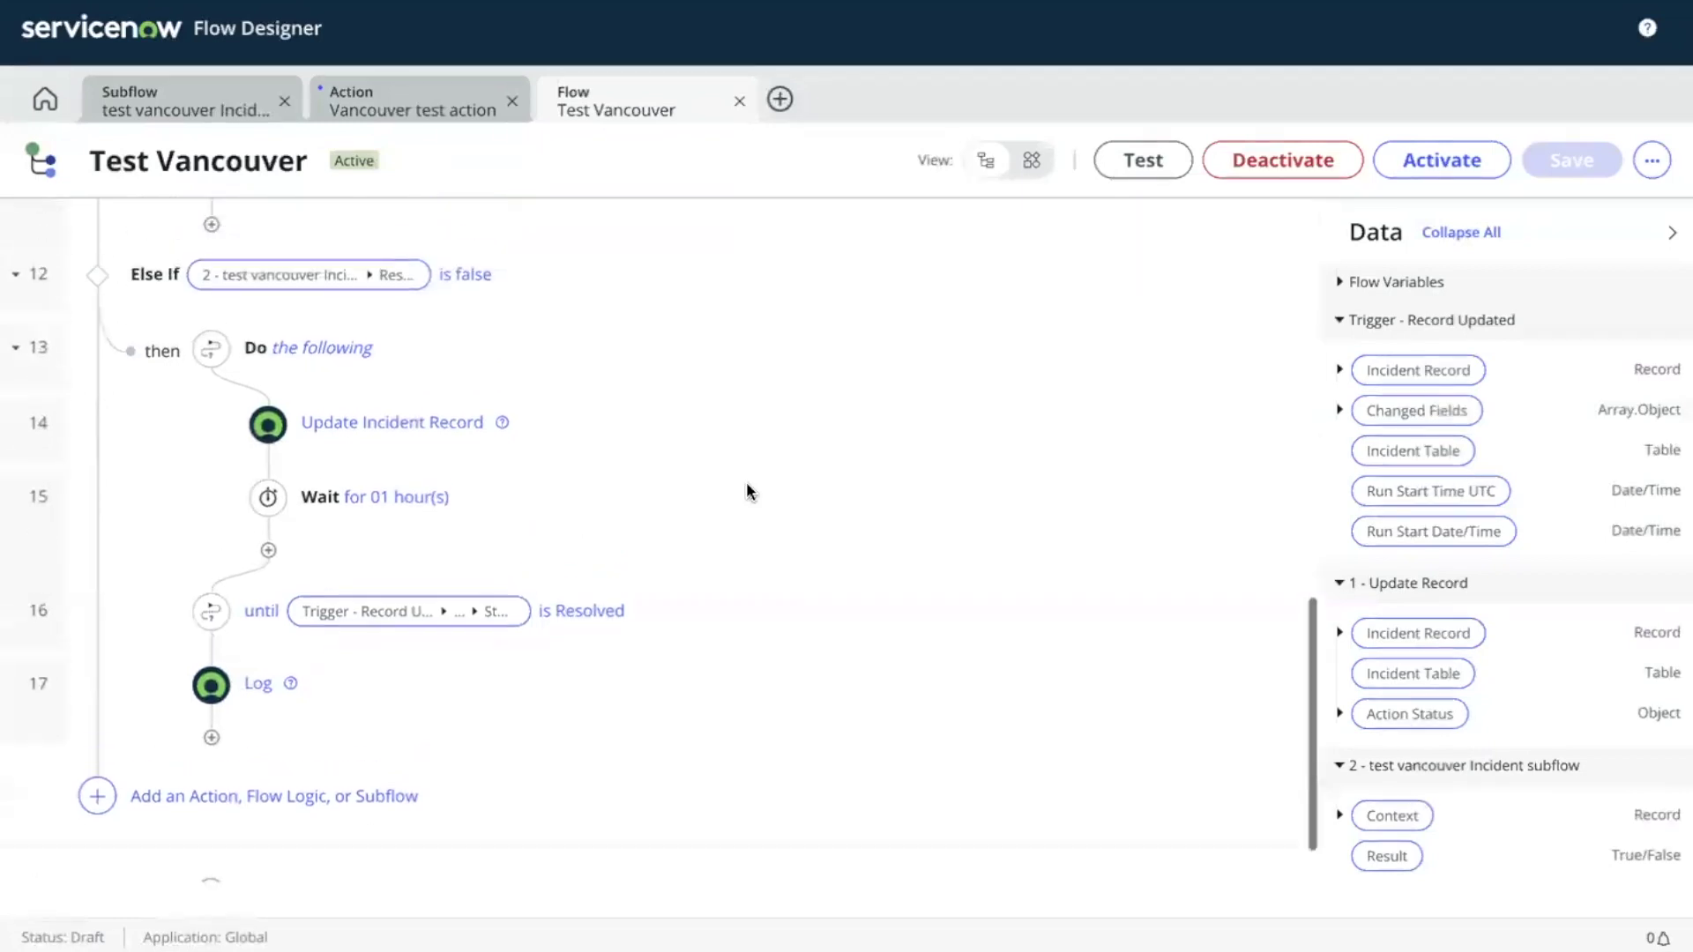
{"action": "scroll", "coordinate": [746, 491], "scroll_direction": "up", "scroll_amount": 2}
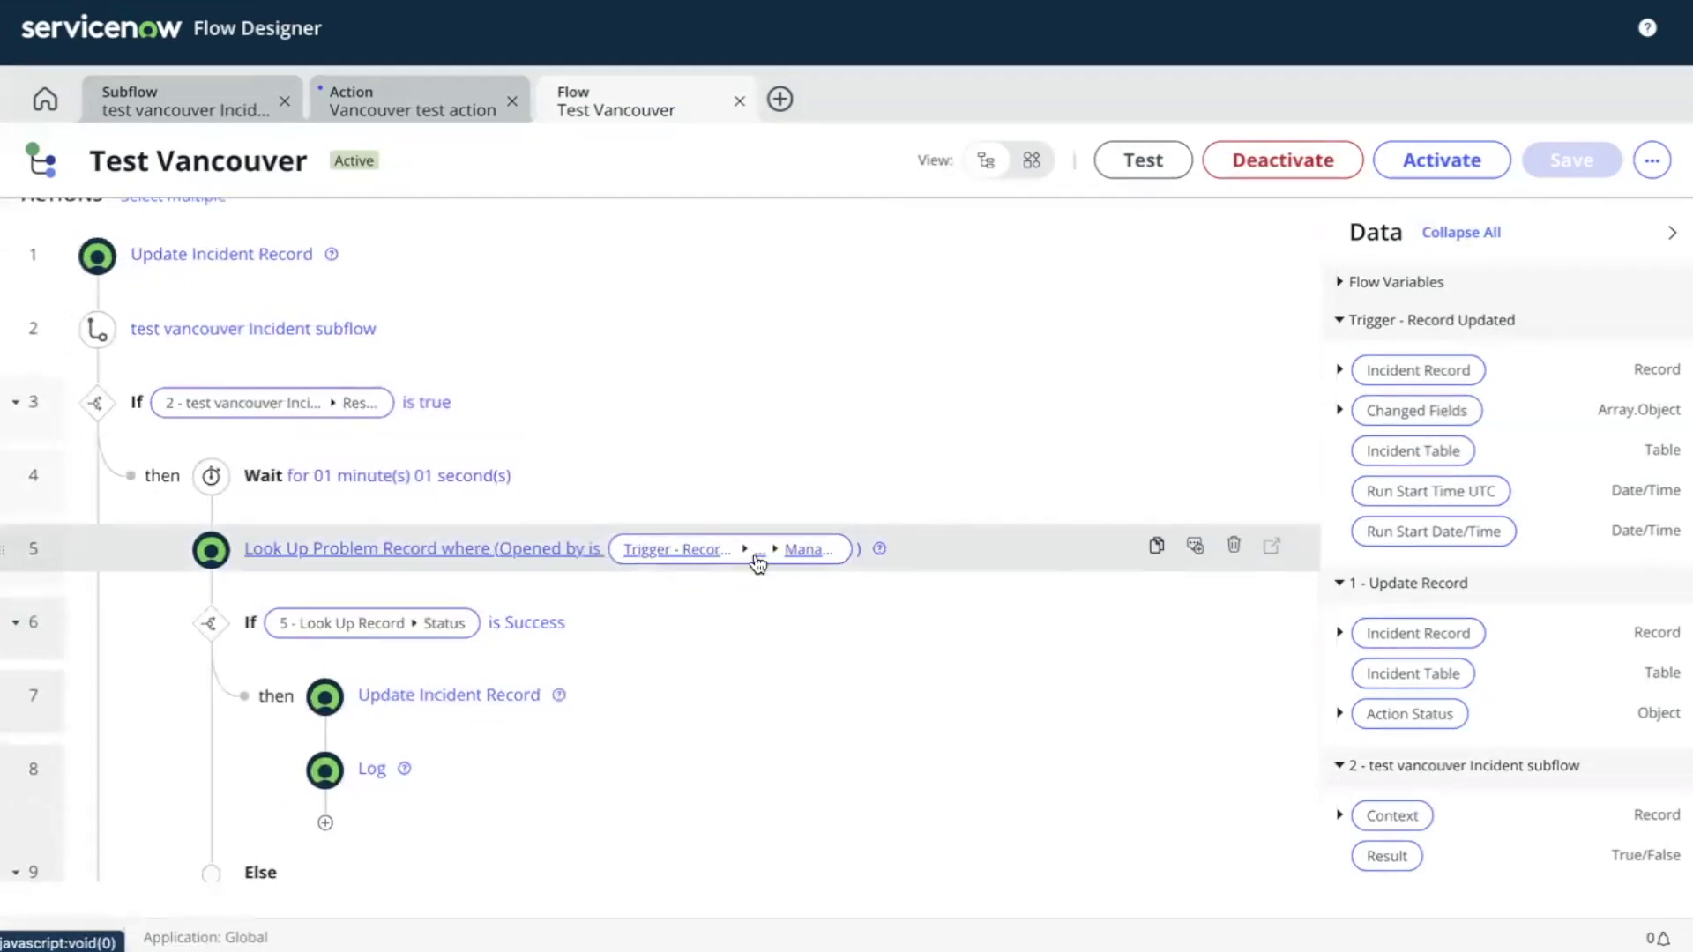
{"action": "left_click", "coordinate": [743, 547]}
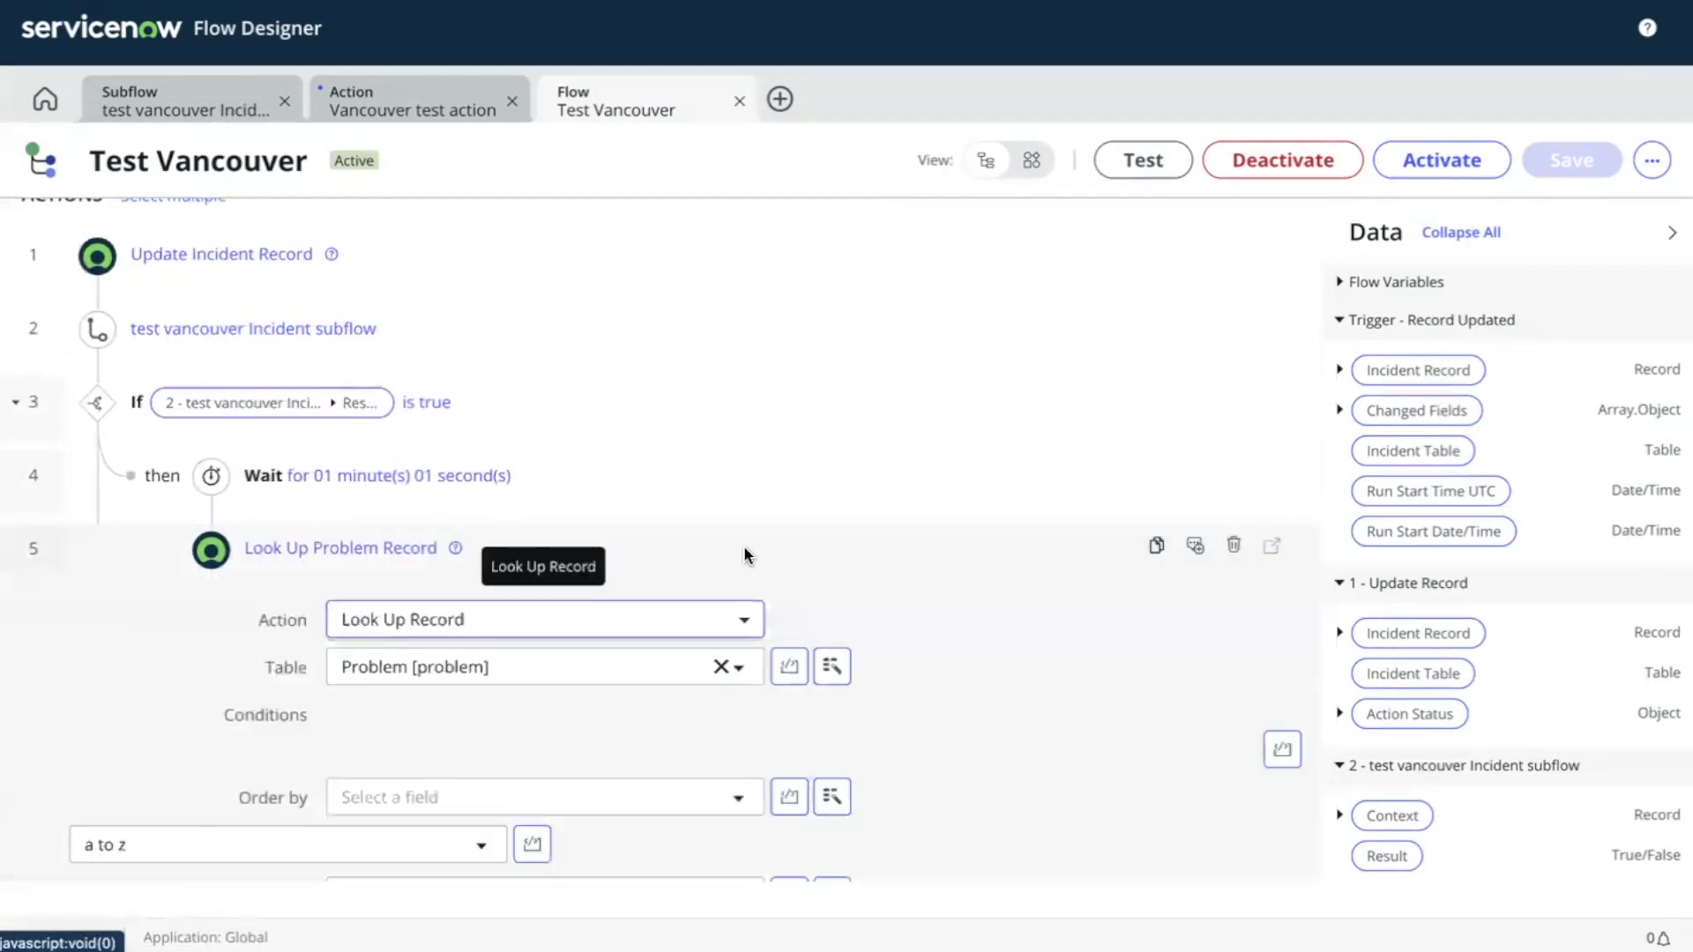
{"action": "scroll", "coordinate": [617, 706], "scroll_direction": "down", "scroll_amount": 3}
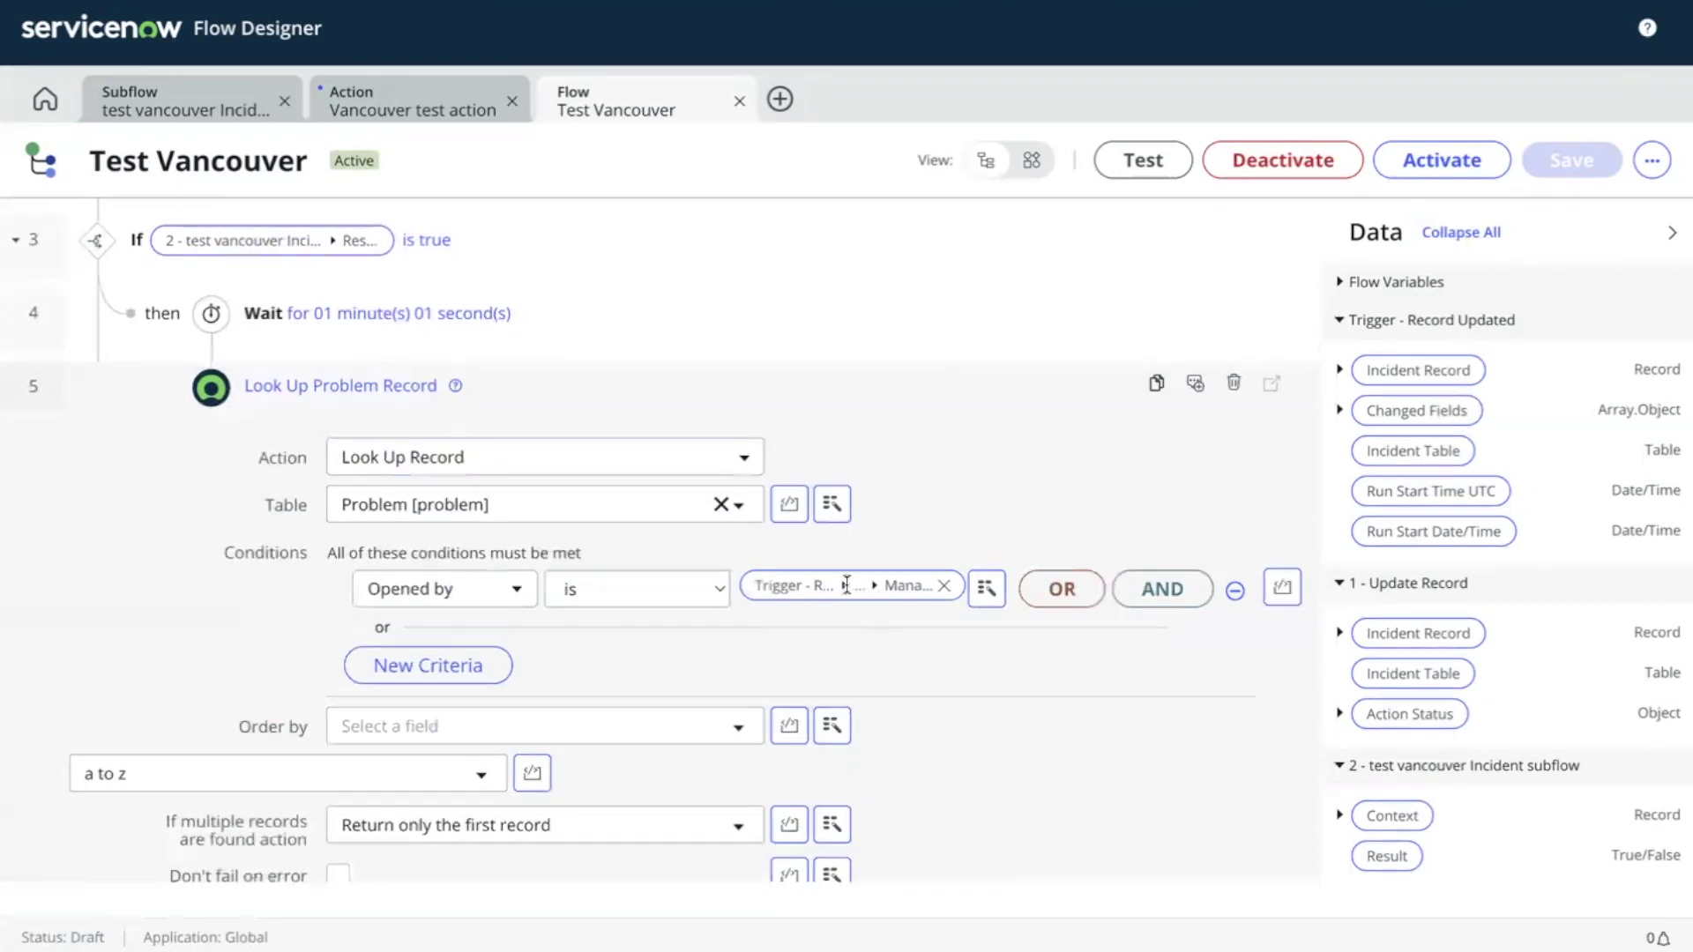
{"action": "scroll", "coordinate": [847, 585], "scroll_direction": "up", "scroll_amount": 5}
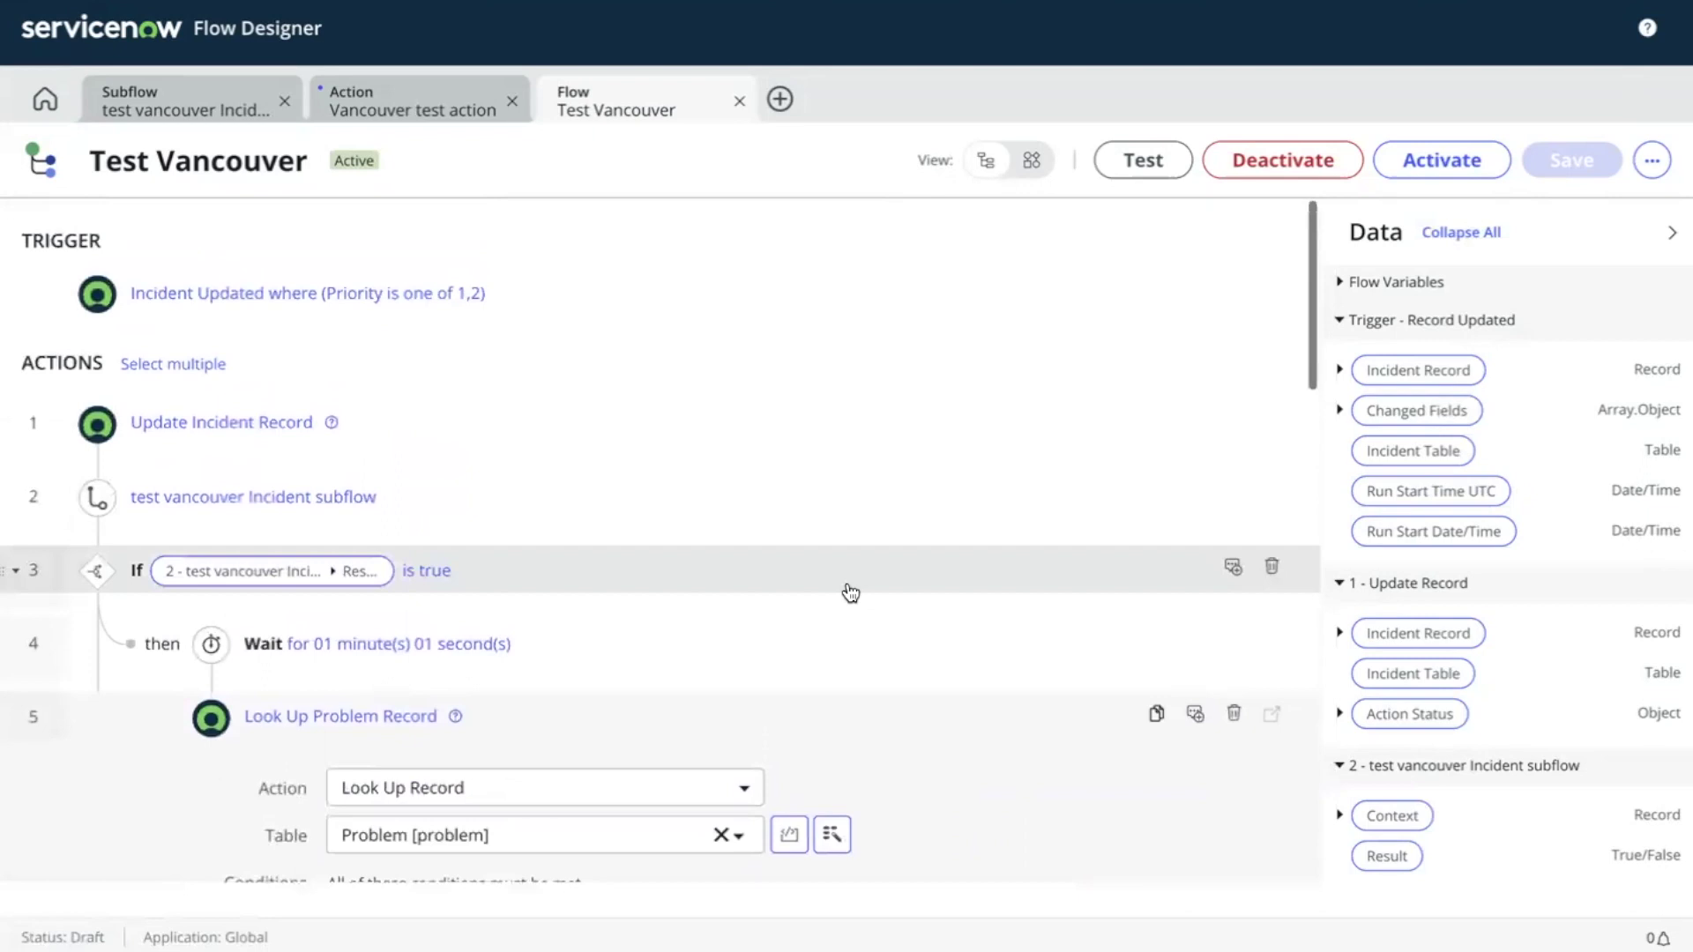
{"action": "scroll", "coordinate": [850, 593], "scroll_direction": "down", "scroll_amount": 3}
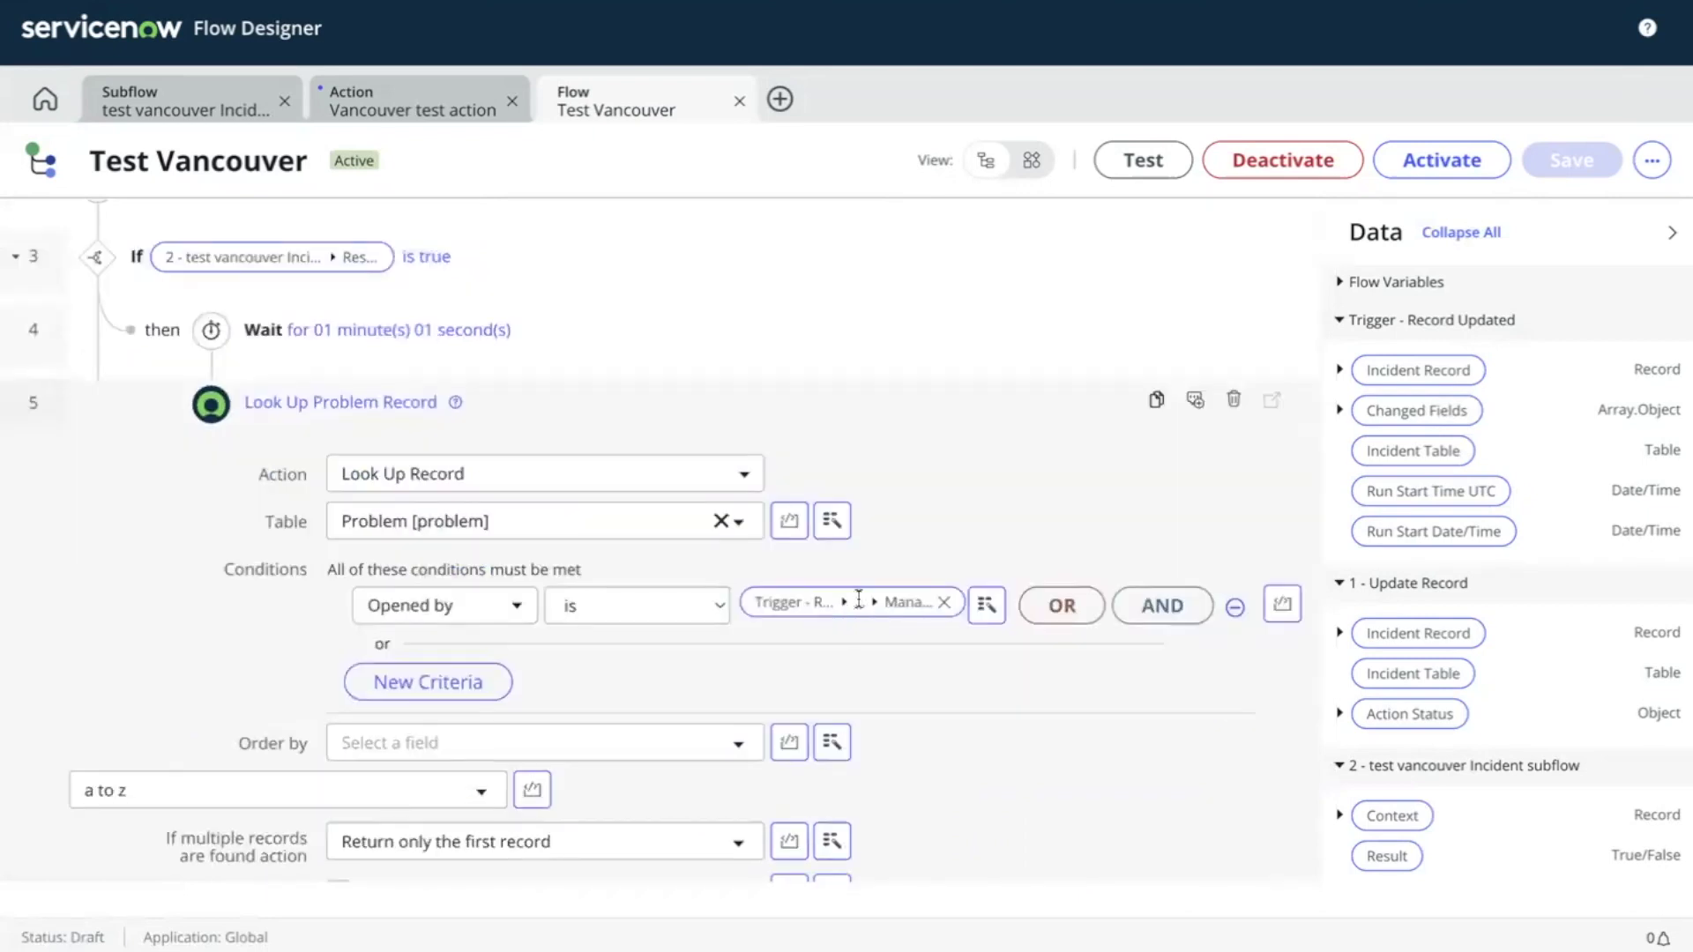
Set the Opened by condition value to the Trigger > Incident Record > Caller > Manager pill.
{"action": "left_click", "coordinate": [858, 600]}
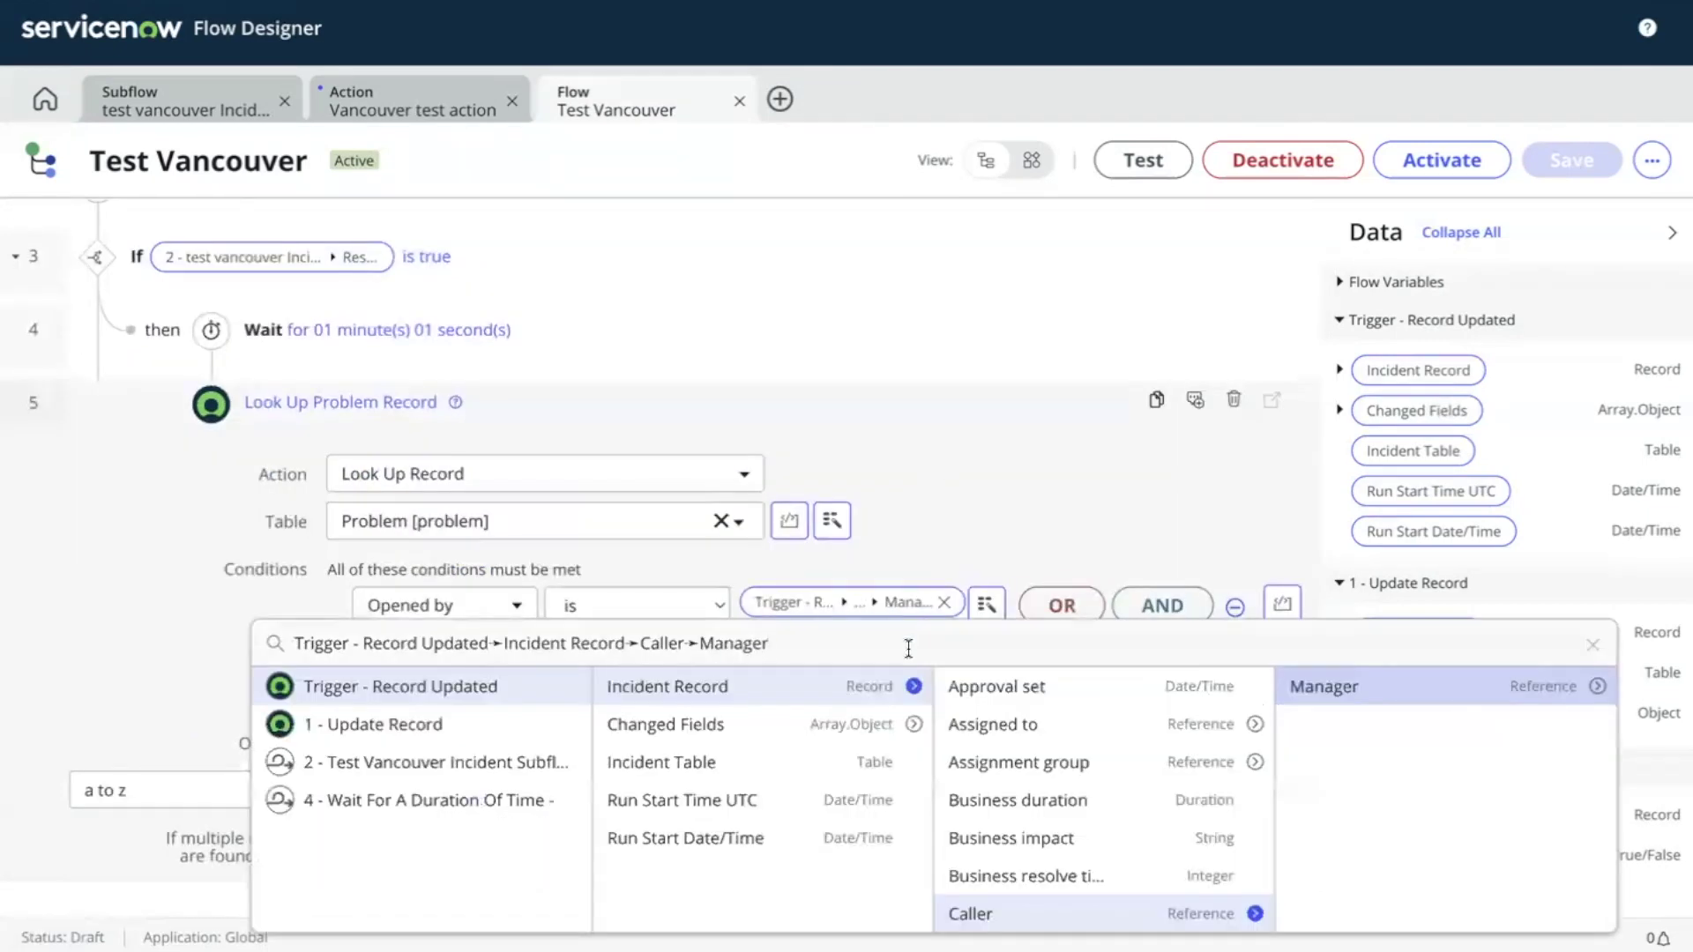
{"action": "left_click", "coordinate": [1023, 726]}
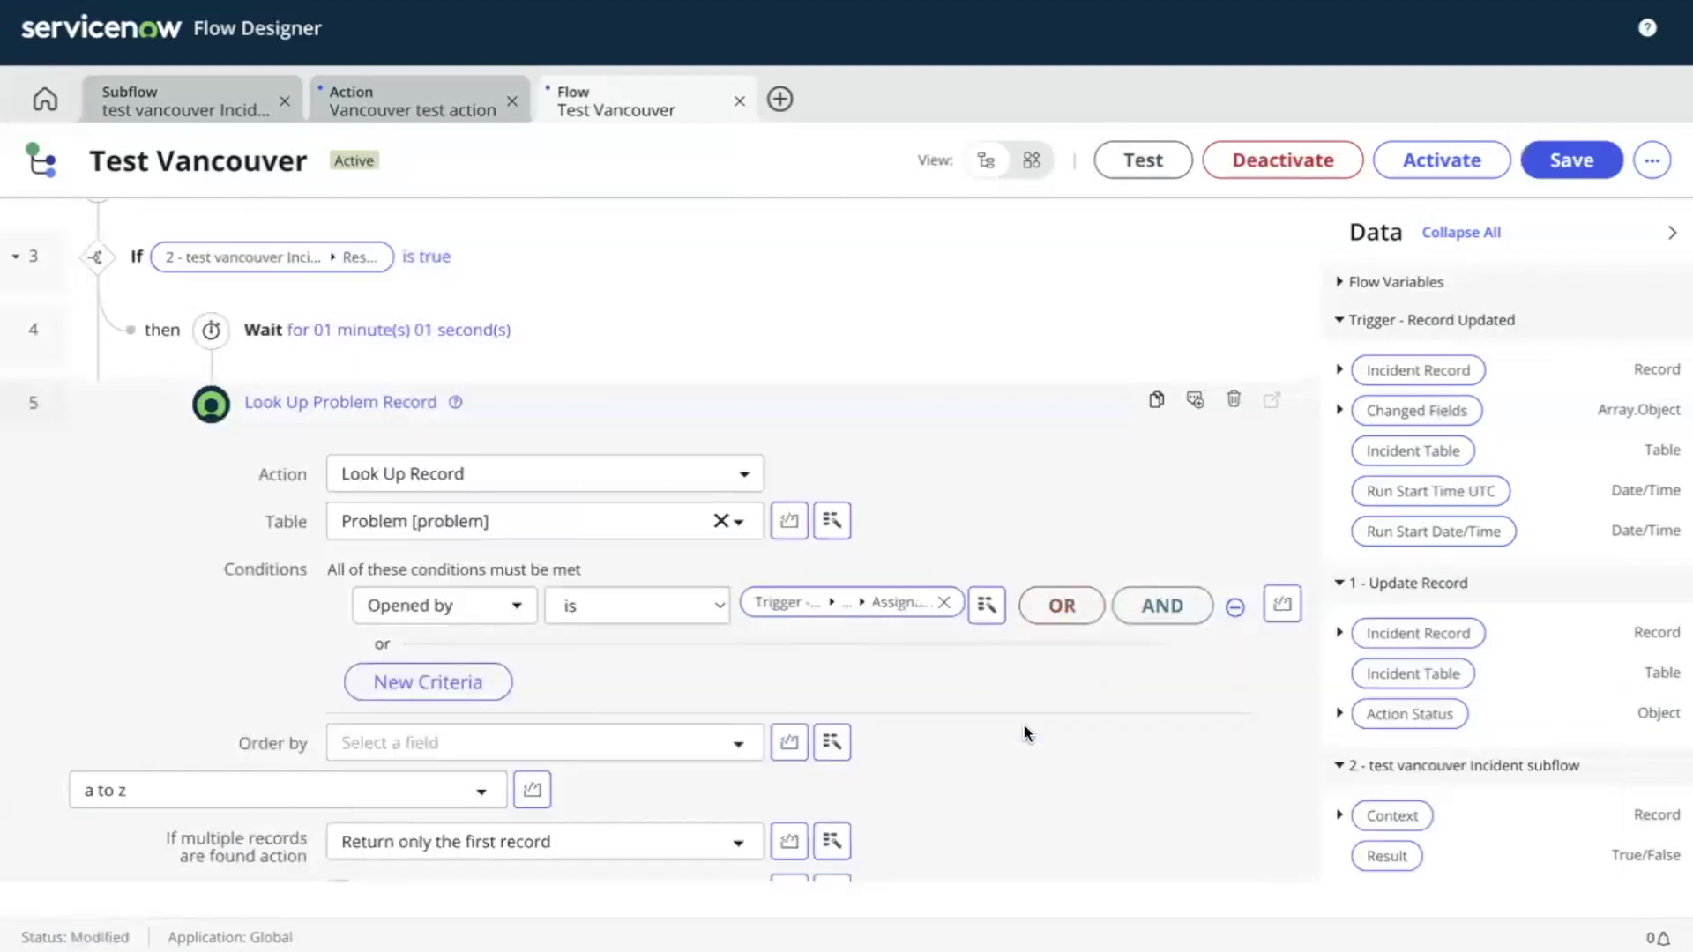
{"action": "left_click", "coordinate": [880, 602]}
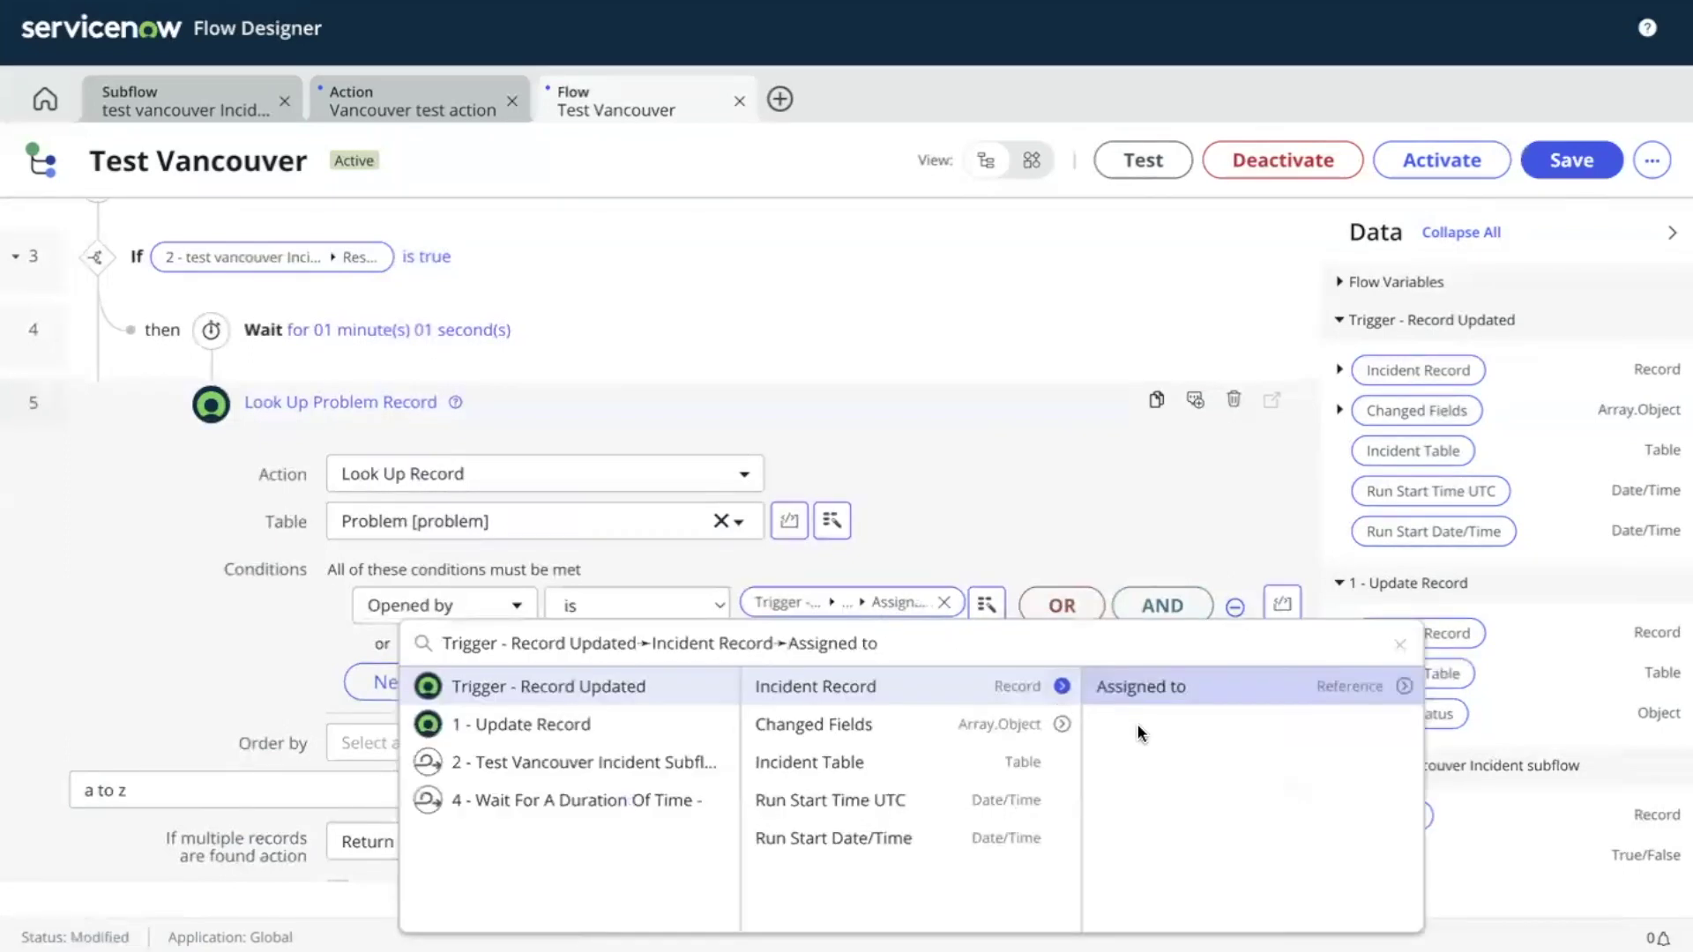
{"action": "left_click", "coordinate": [1062, 687]}
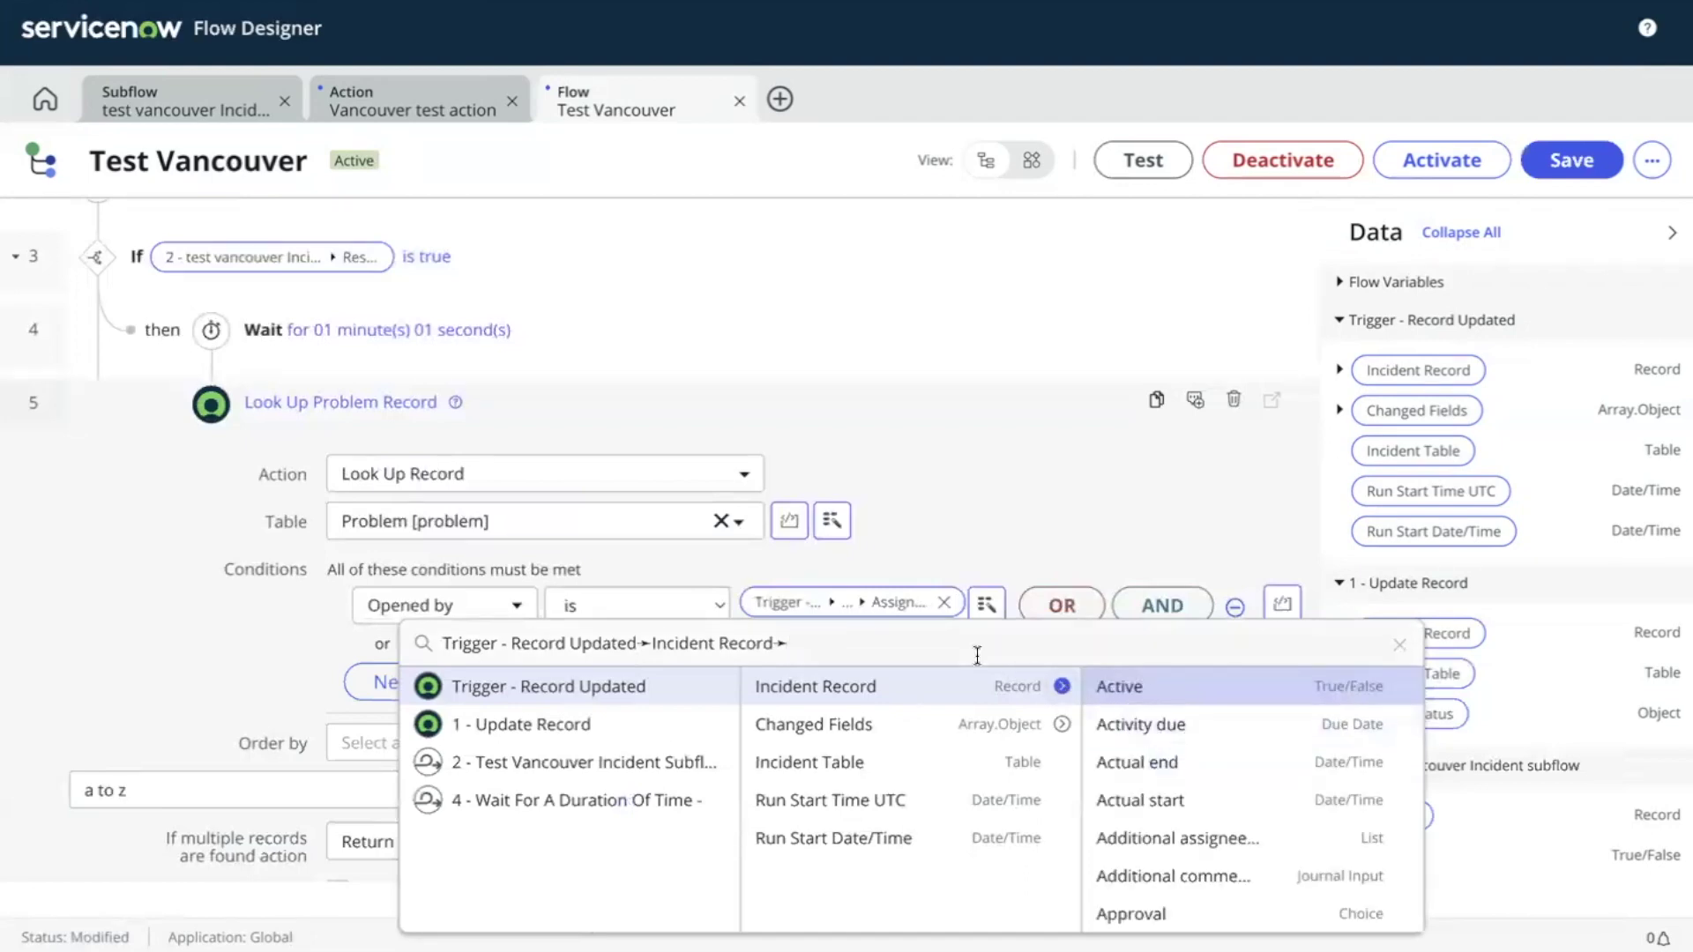
{"action": "type", "text": "call"}
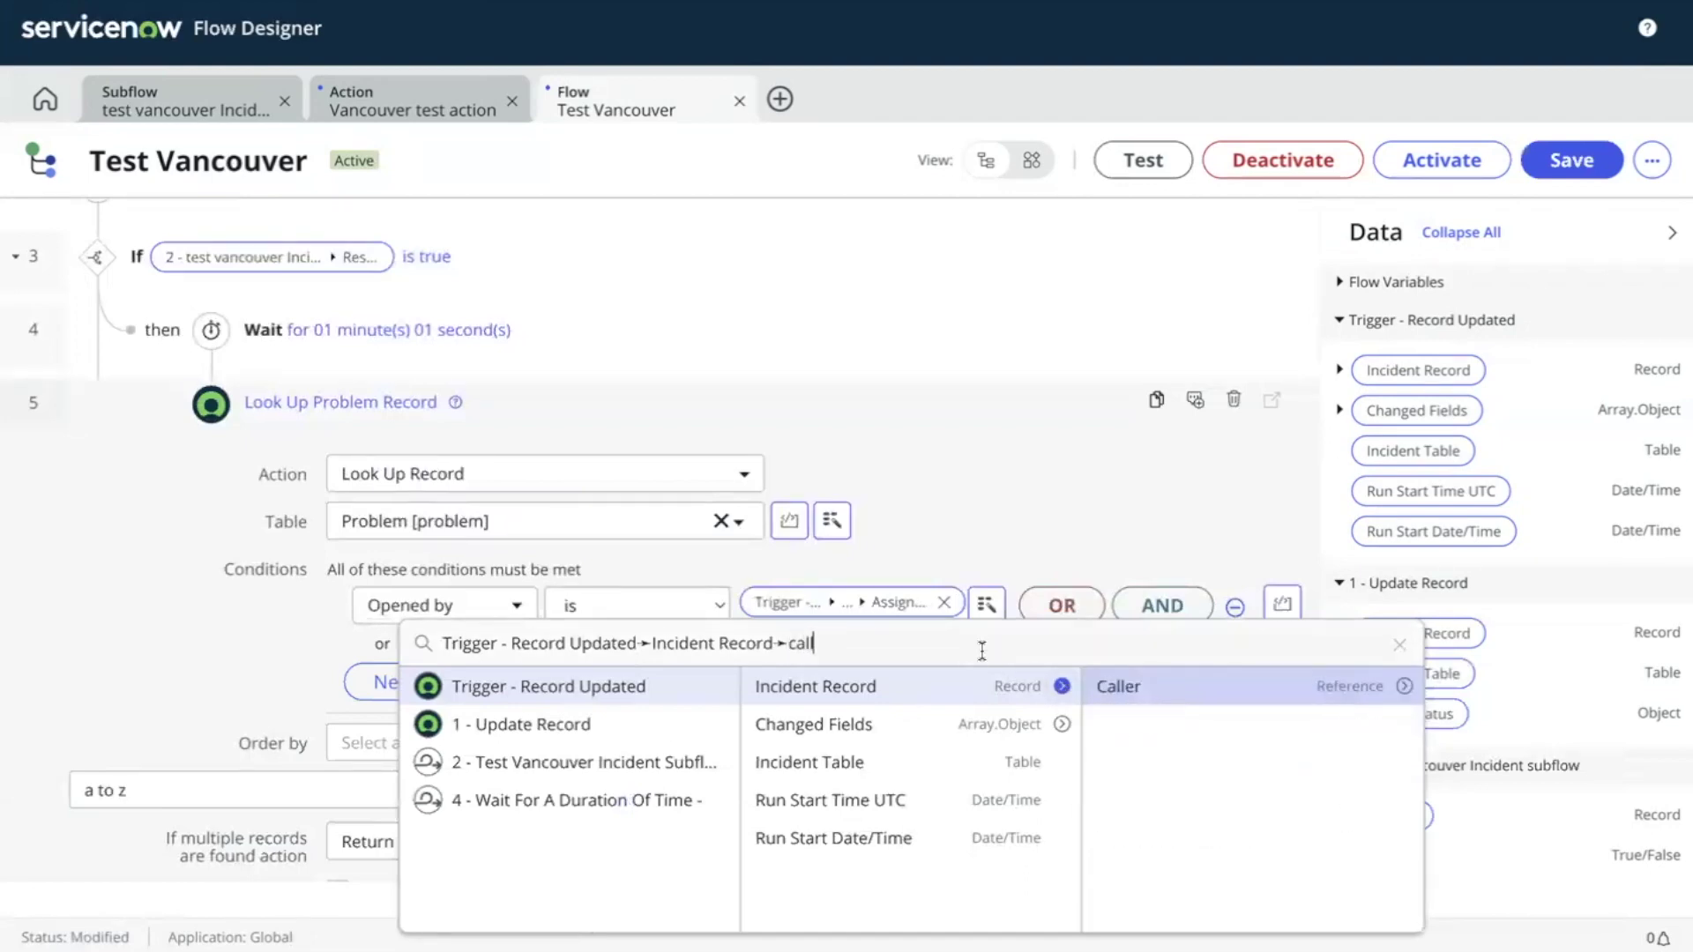
{"action": "left_click", "coordinate": [1408, 686]}
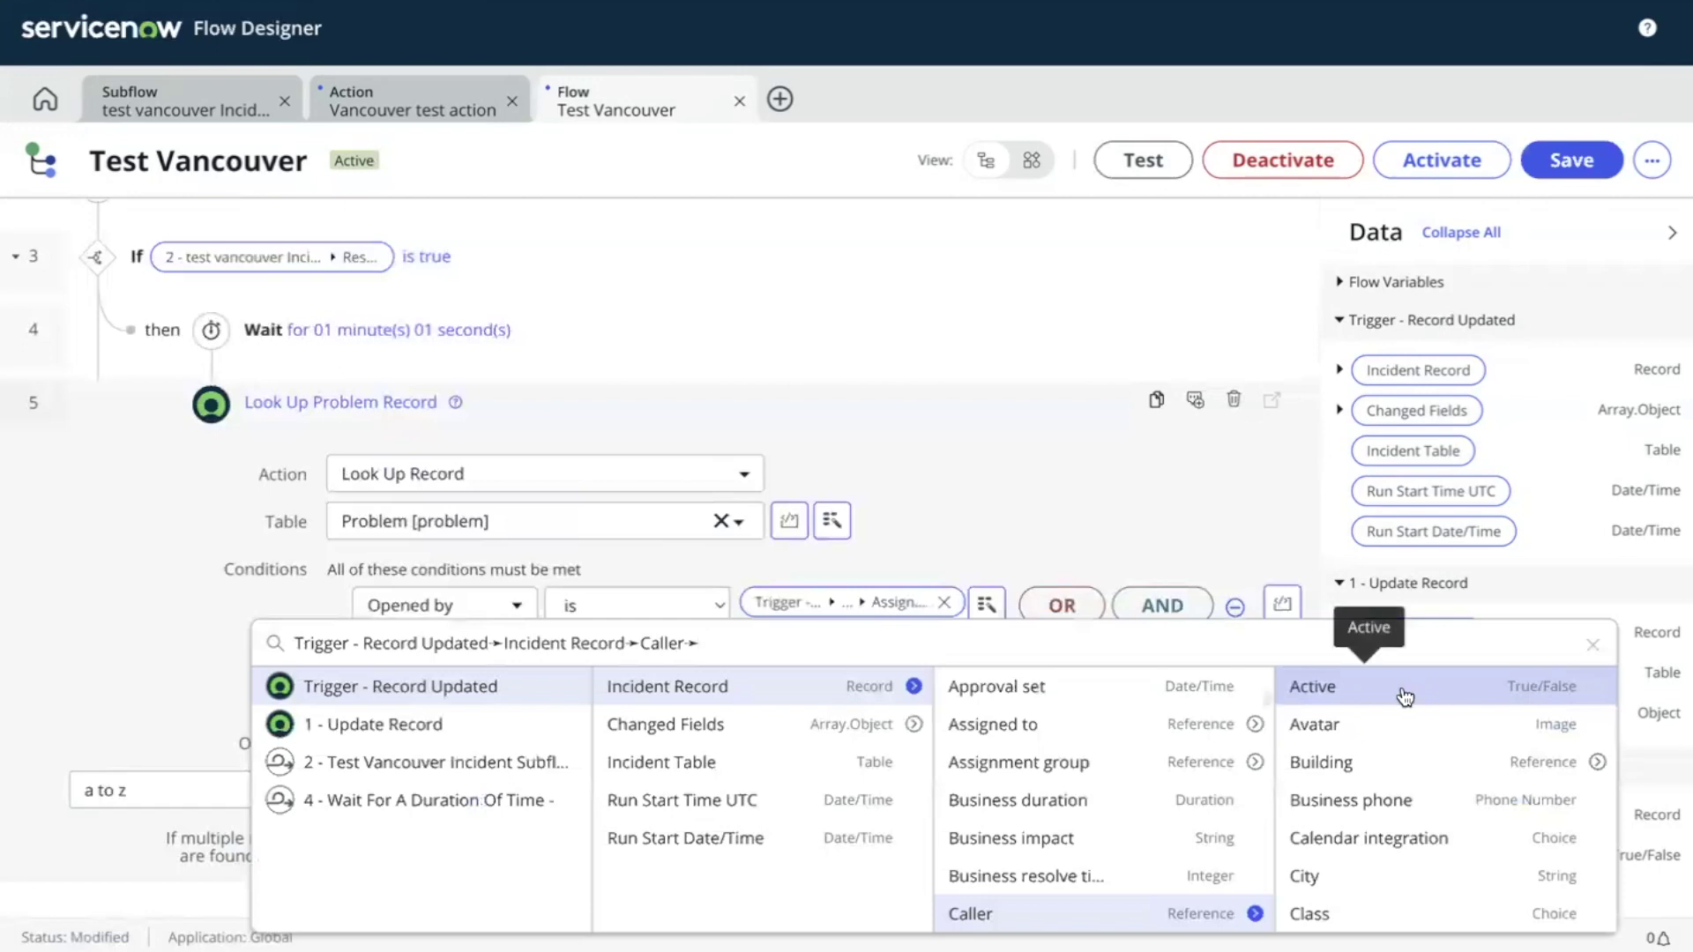
{"action": "type", "text": "man"}
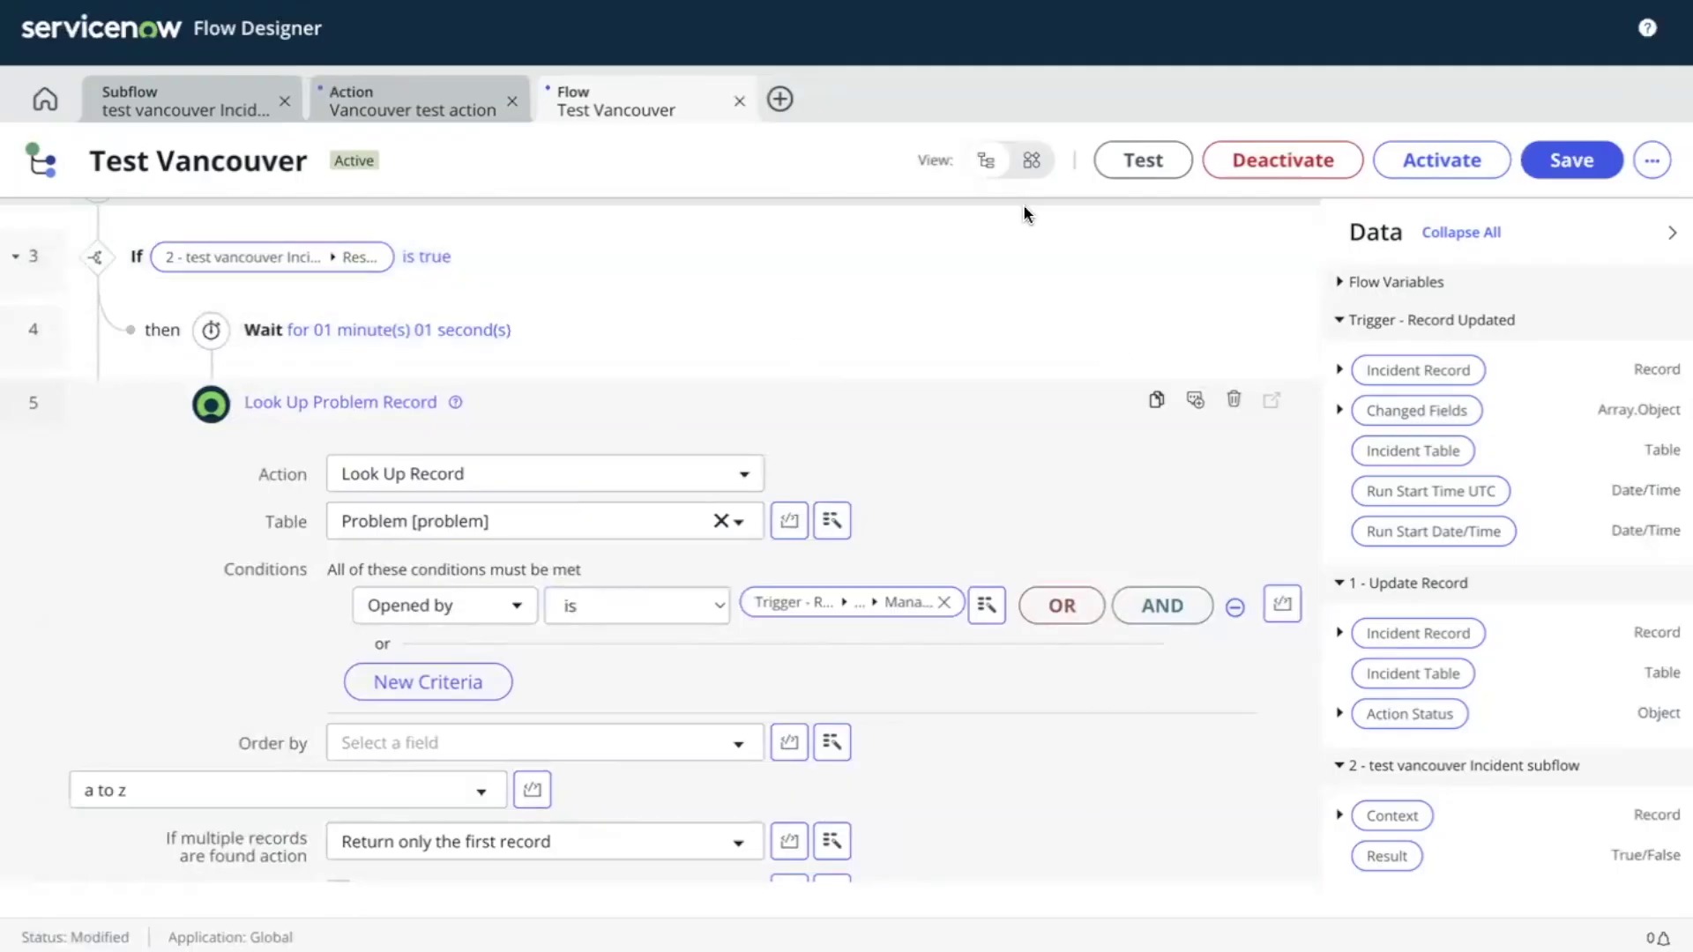
Switch to the test vancouver Incident subflow and scroll through its Create Task steps and loop.
{"action": "left_click", "coordinate": [1027, 163]}
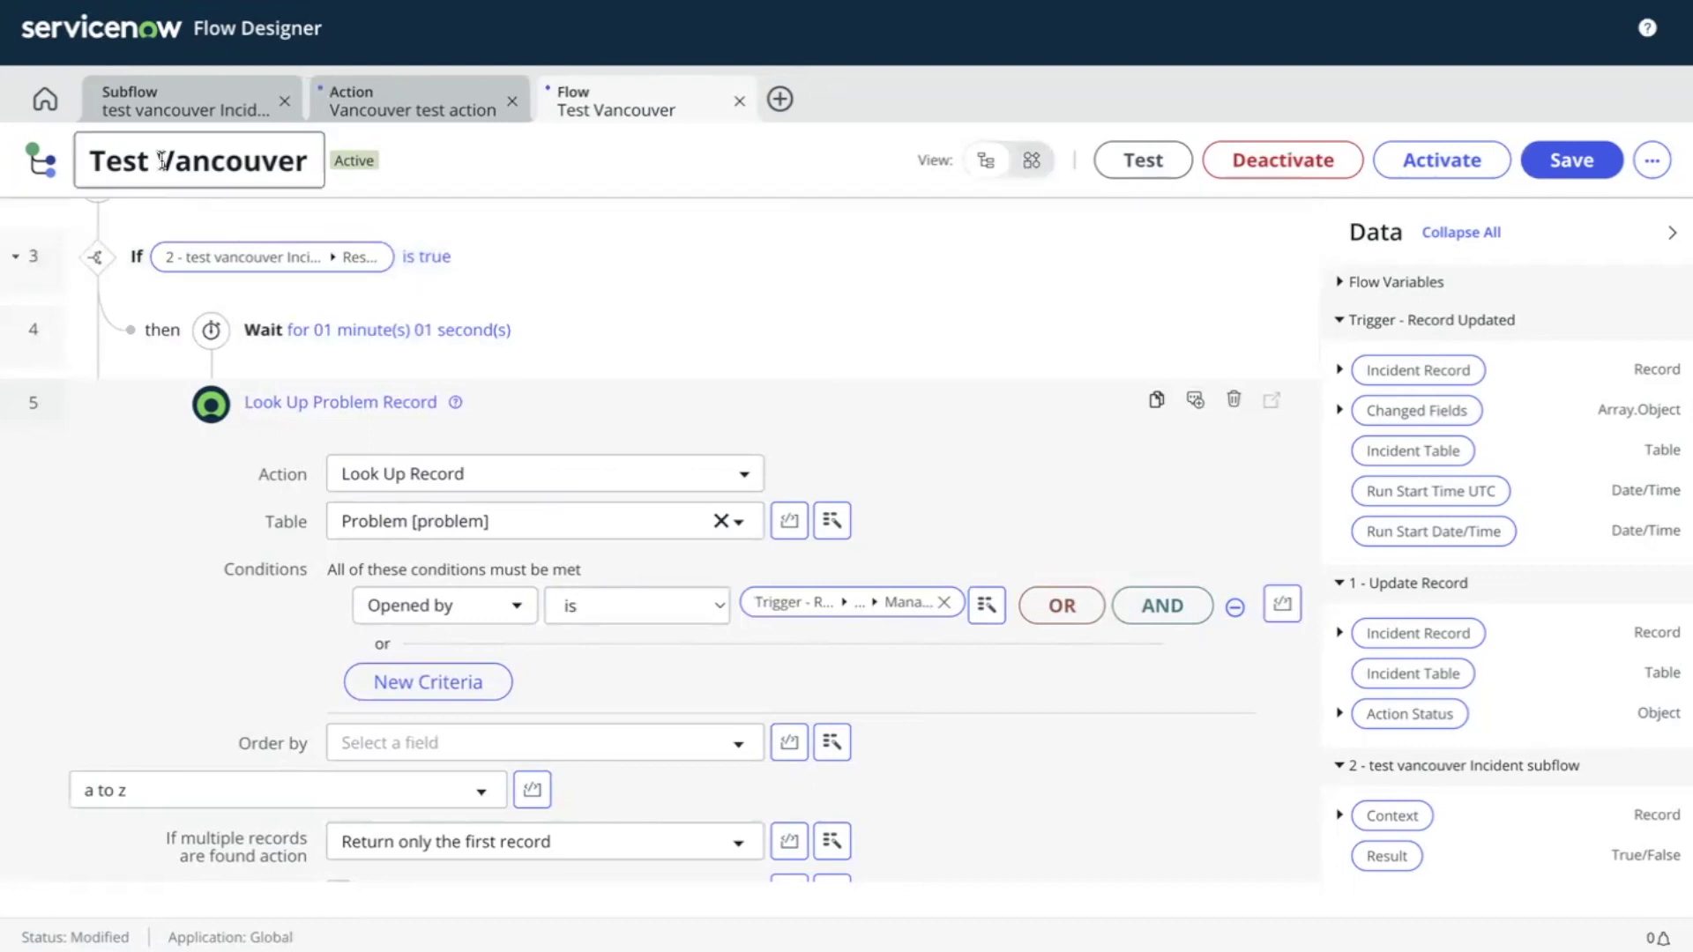
{"action": "left_click", "coordinate": [179, 112]}
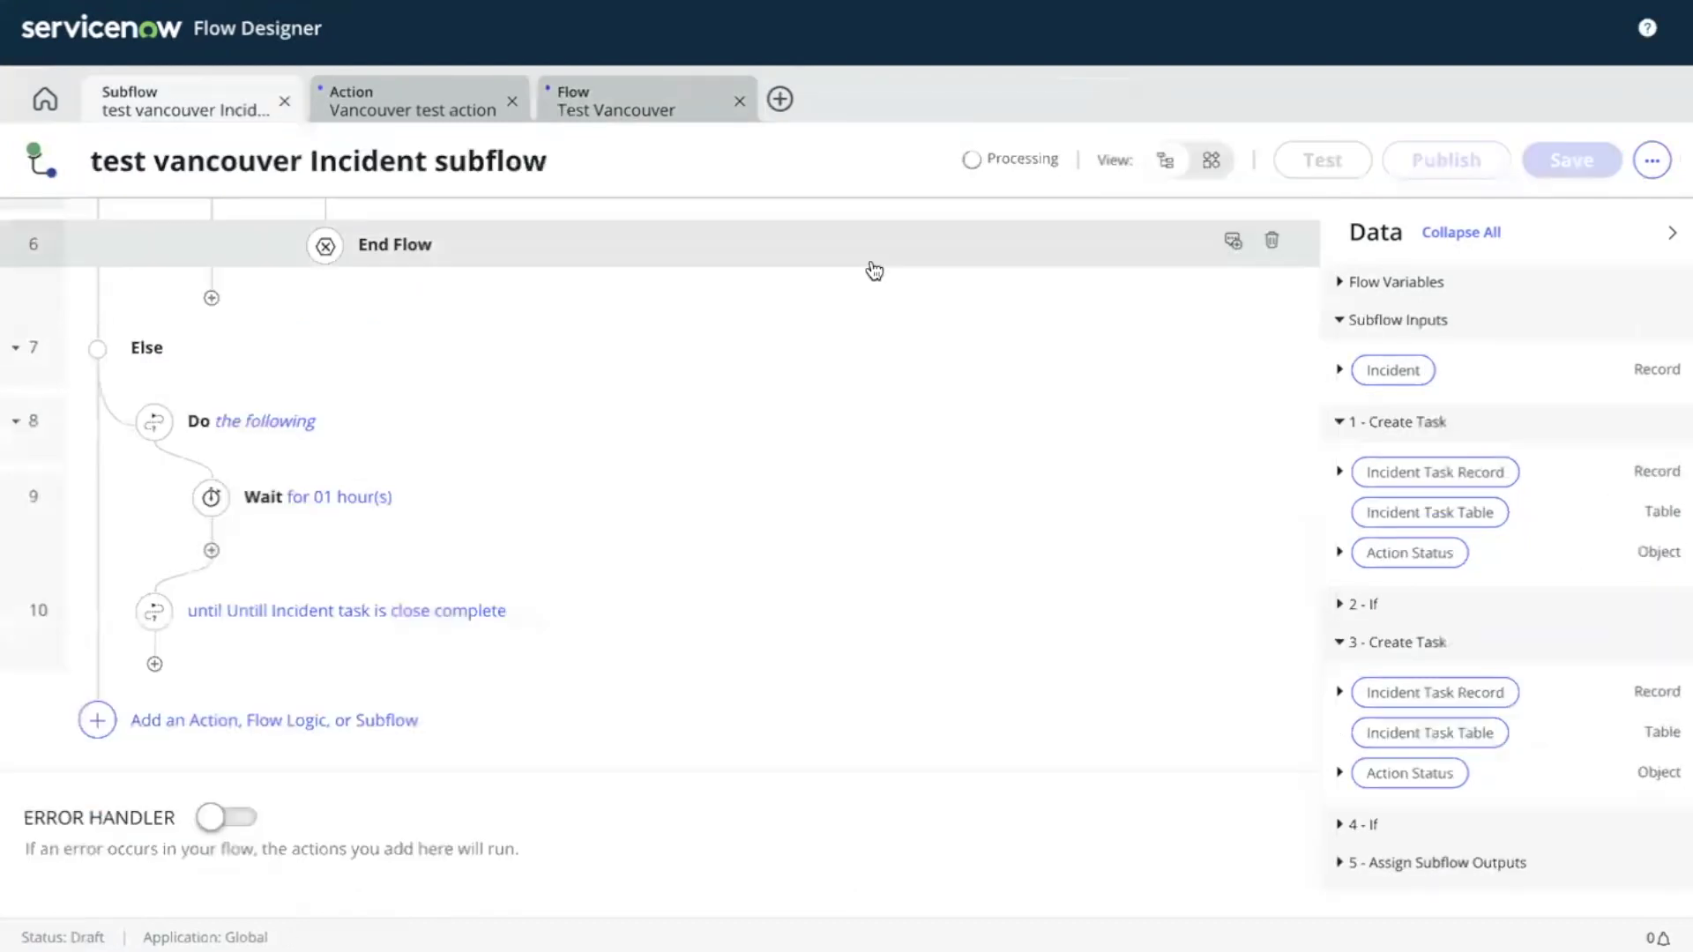
{"action": "scroll", "coordinate": [767, 445], "scroll_direction": "up", "scroll_amount": 6}
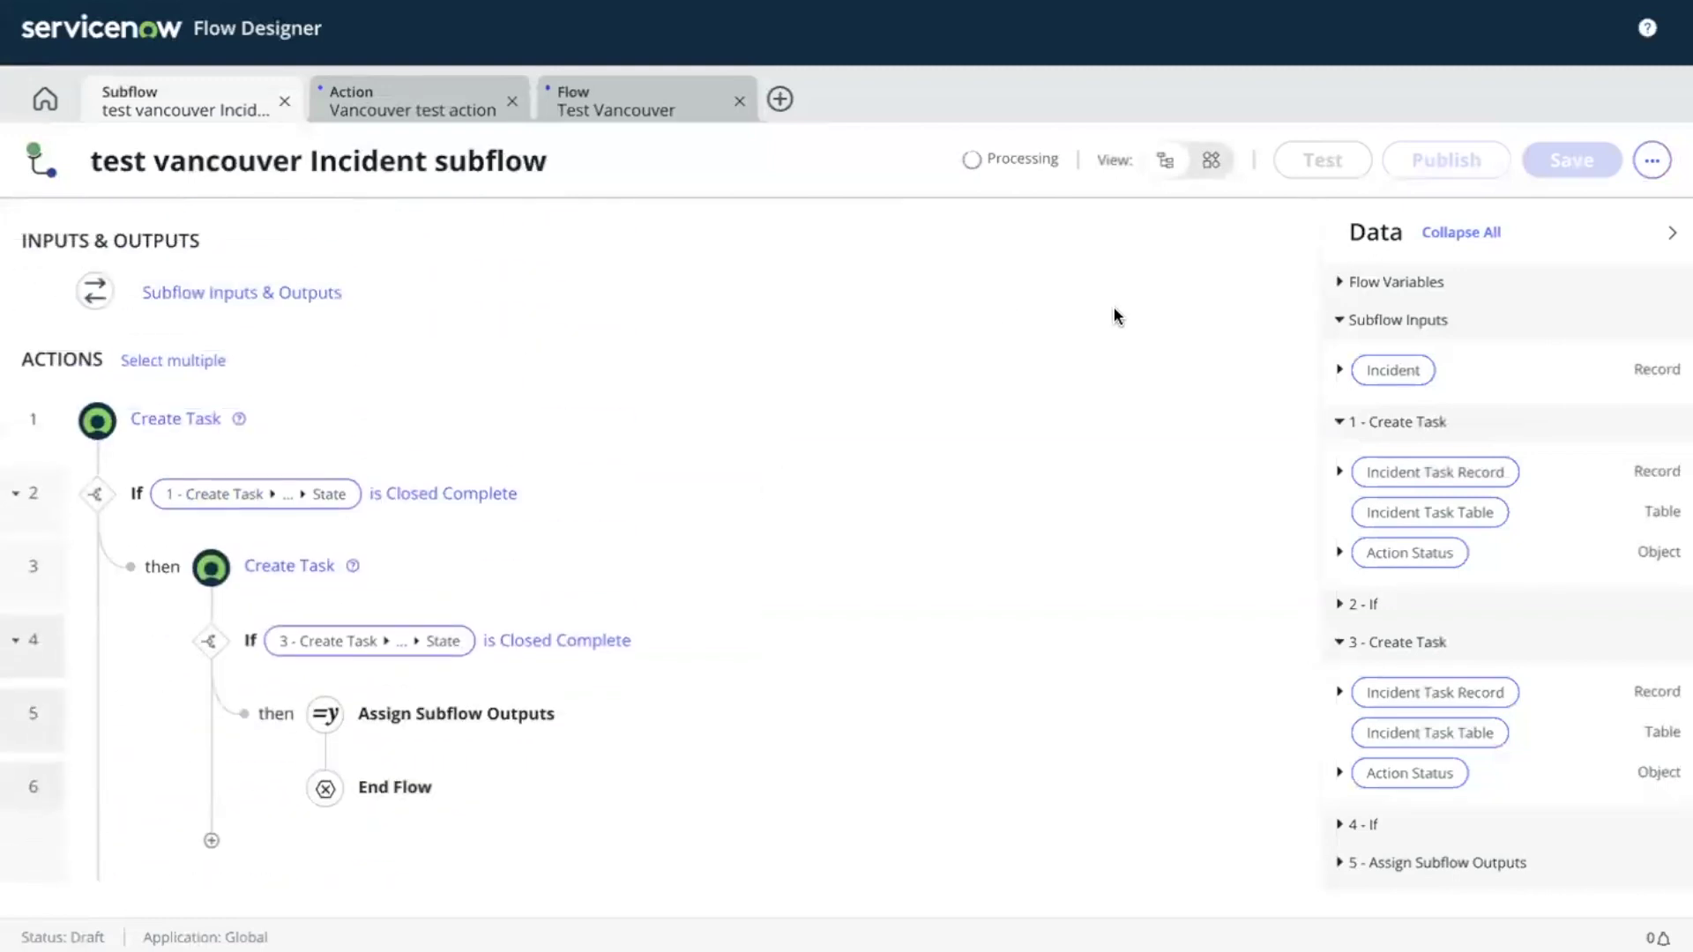
{"action": "scroll", "coordinate": [1113, 309], "scroll_direction": "down", "scroll_amount": 6}
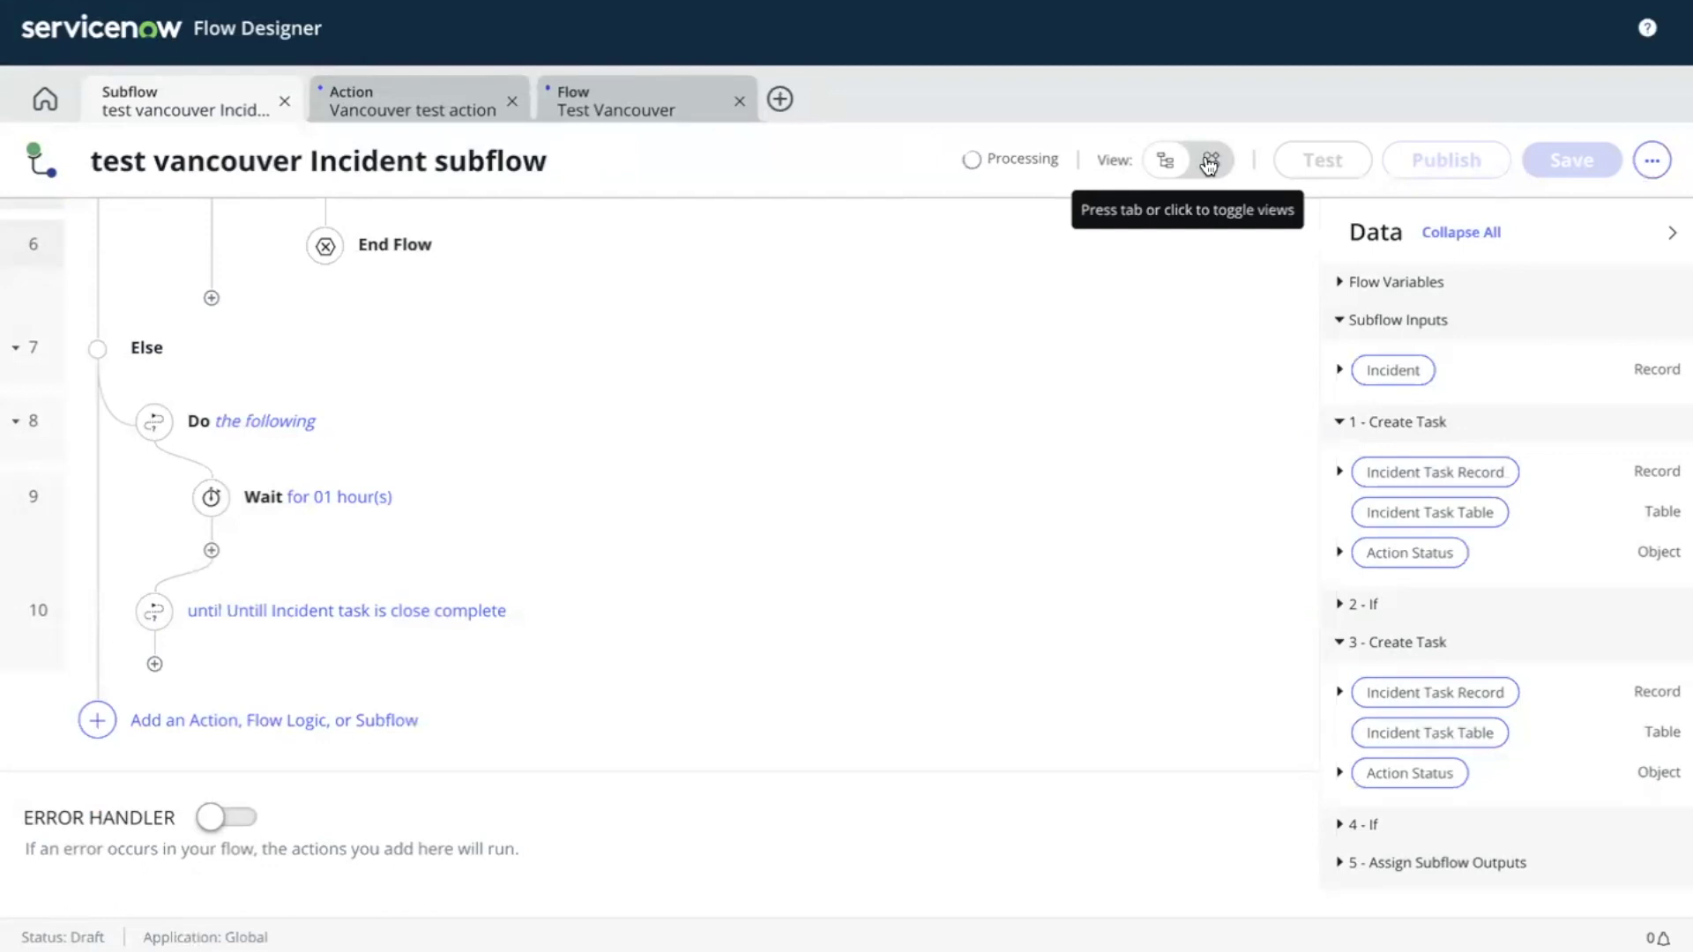
{"action": "scroll", "coordinate": [847, 419], "scroll_direction": "up", "scroll_amount": 1}
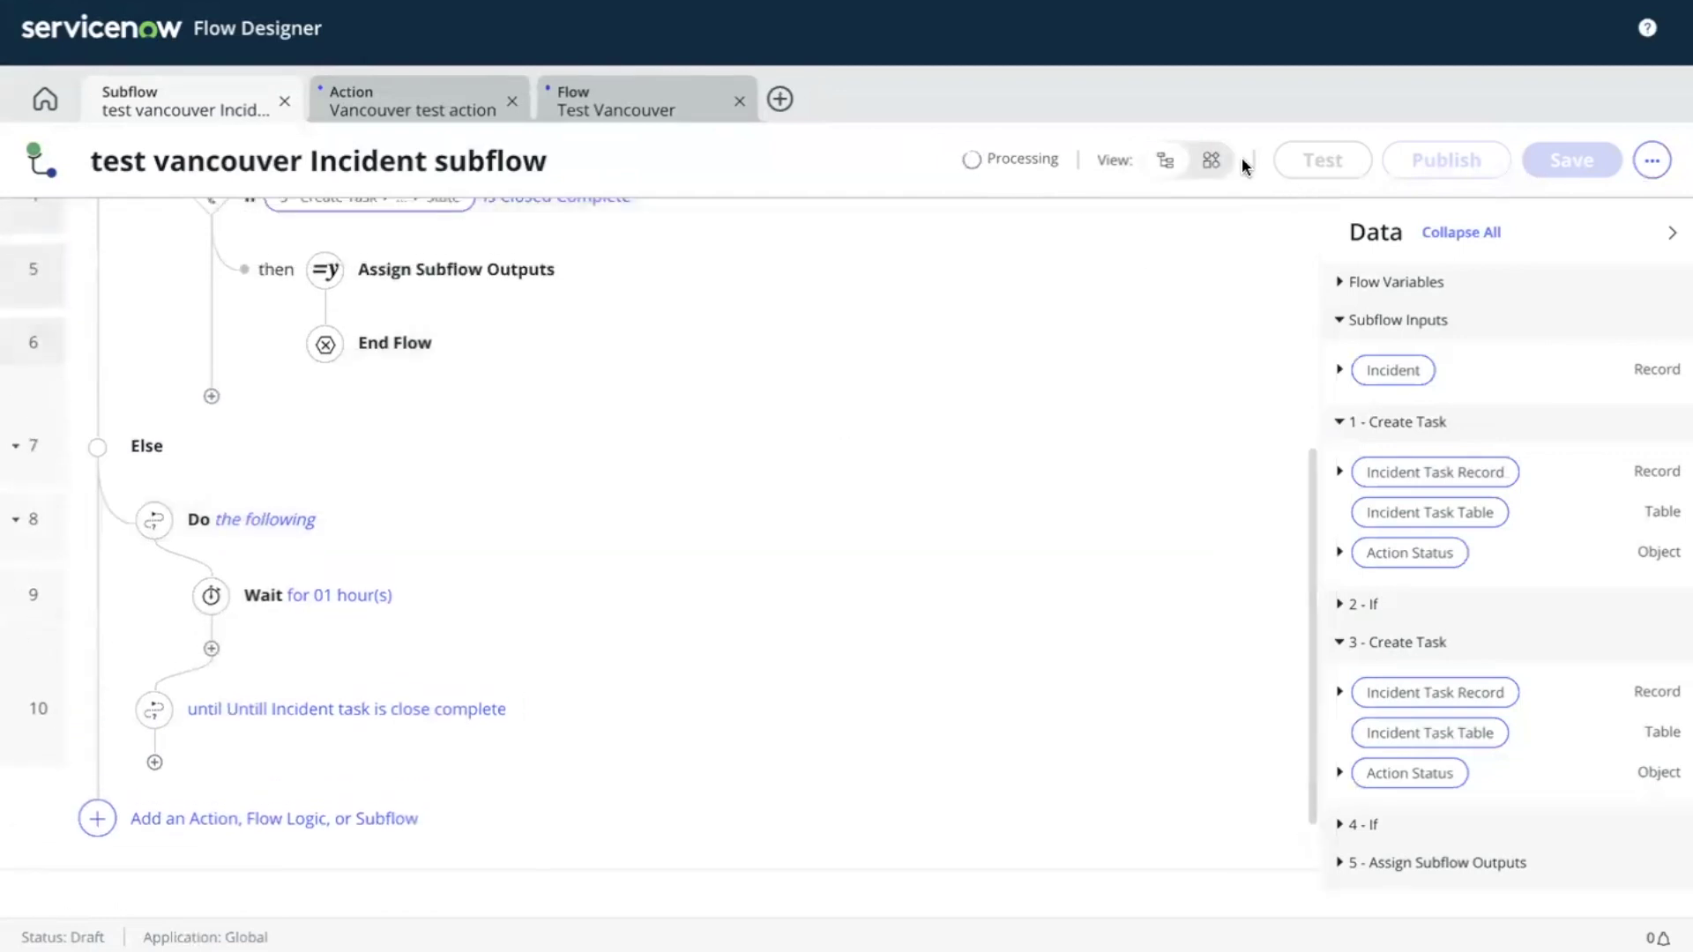
Show the subflow as a diagram and scroll through its nodes.
{"action": "left_click", "coordinate": [1211, 163]}
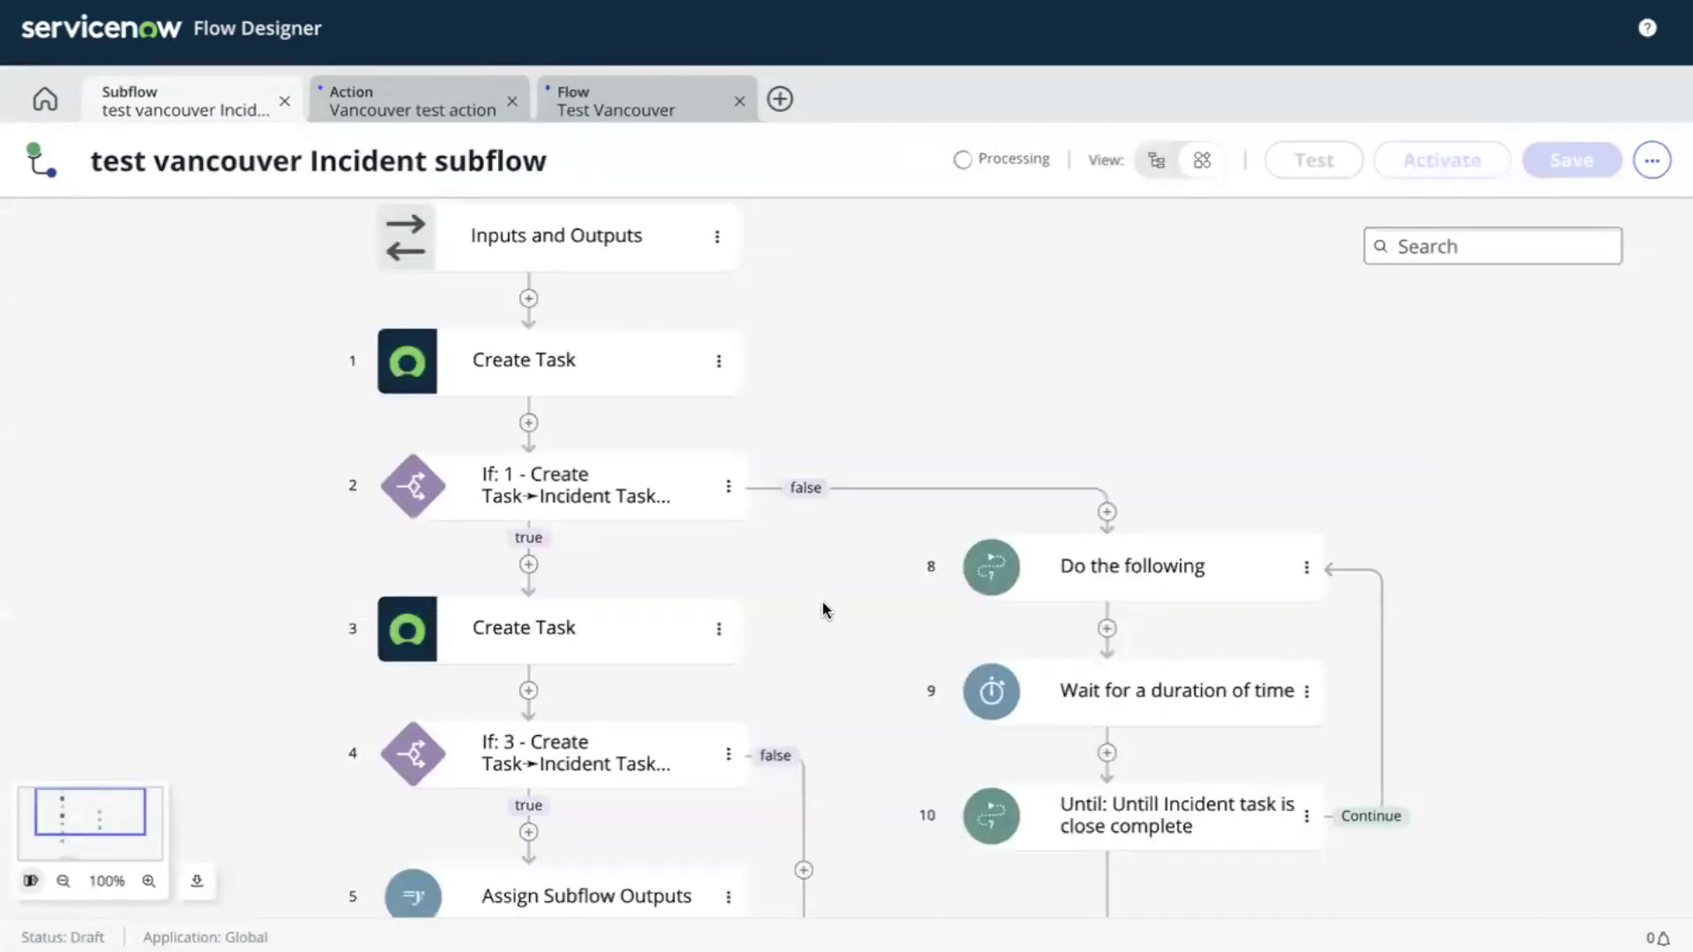
{"action": "scroll", "coordinate": [824, 610], "scroll_direction": "down", "scroll_amount": 2}
{"action": "scroll", "coordinate": [824, 610], "scroll_direction": "up", "scroll_amount": 2}
{"action": "scroll", "coordinate": [823, 609], "scroll_direction": "down", "scroll_amount": 3}
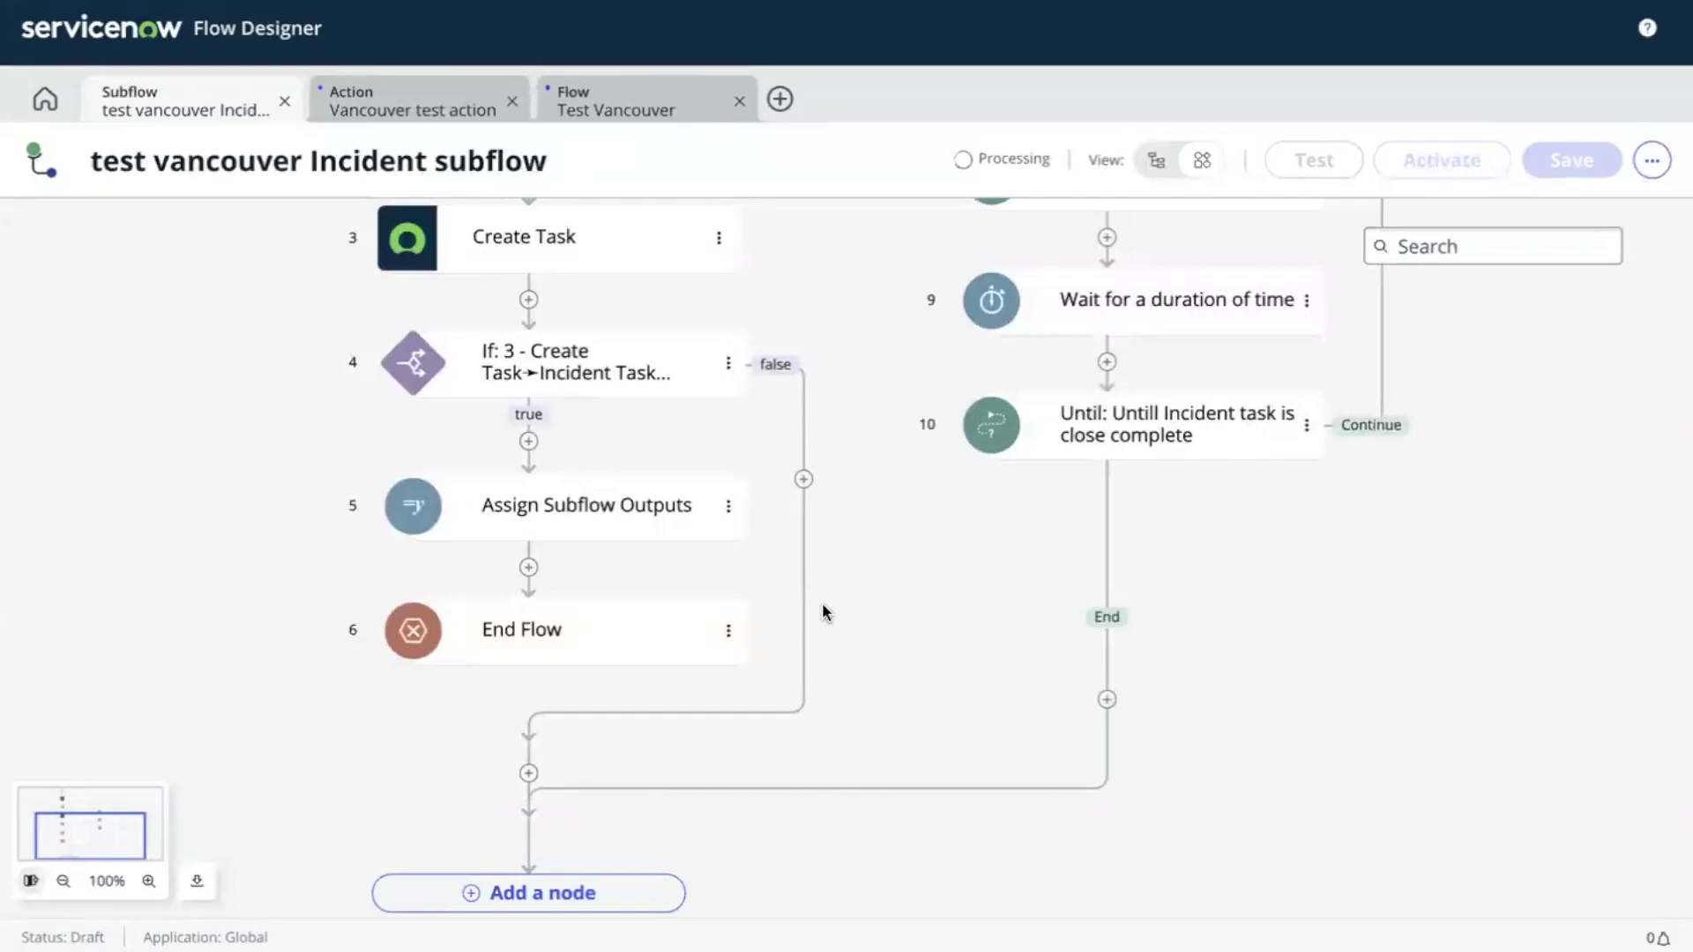
{"action": "scroll", "coordinate": [822, 608], "scroll_direction": "up", "scroll_amount": 2}
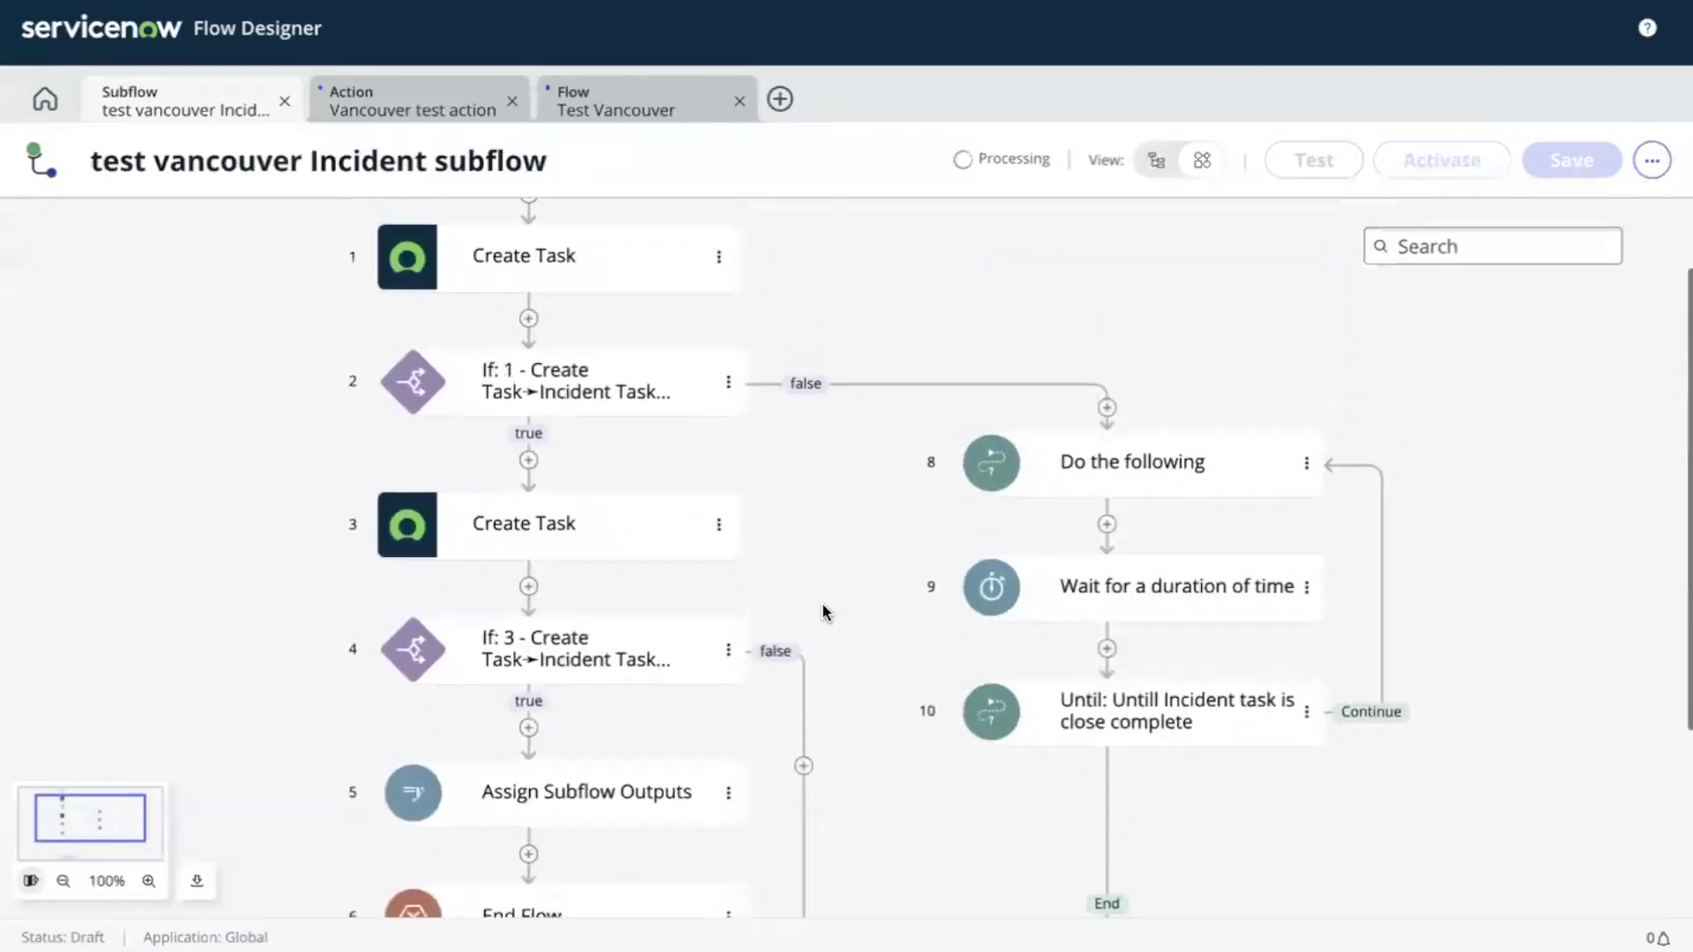
{"action": "scroll", "coordinate": [822, 608], "scroll_direction": "down", "scroll_amount": 2}
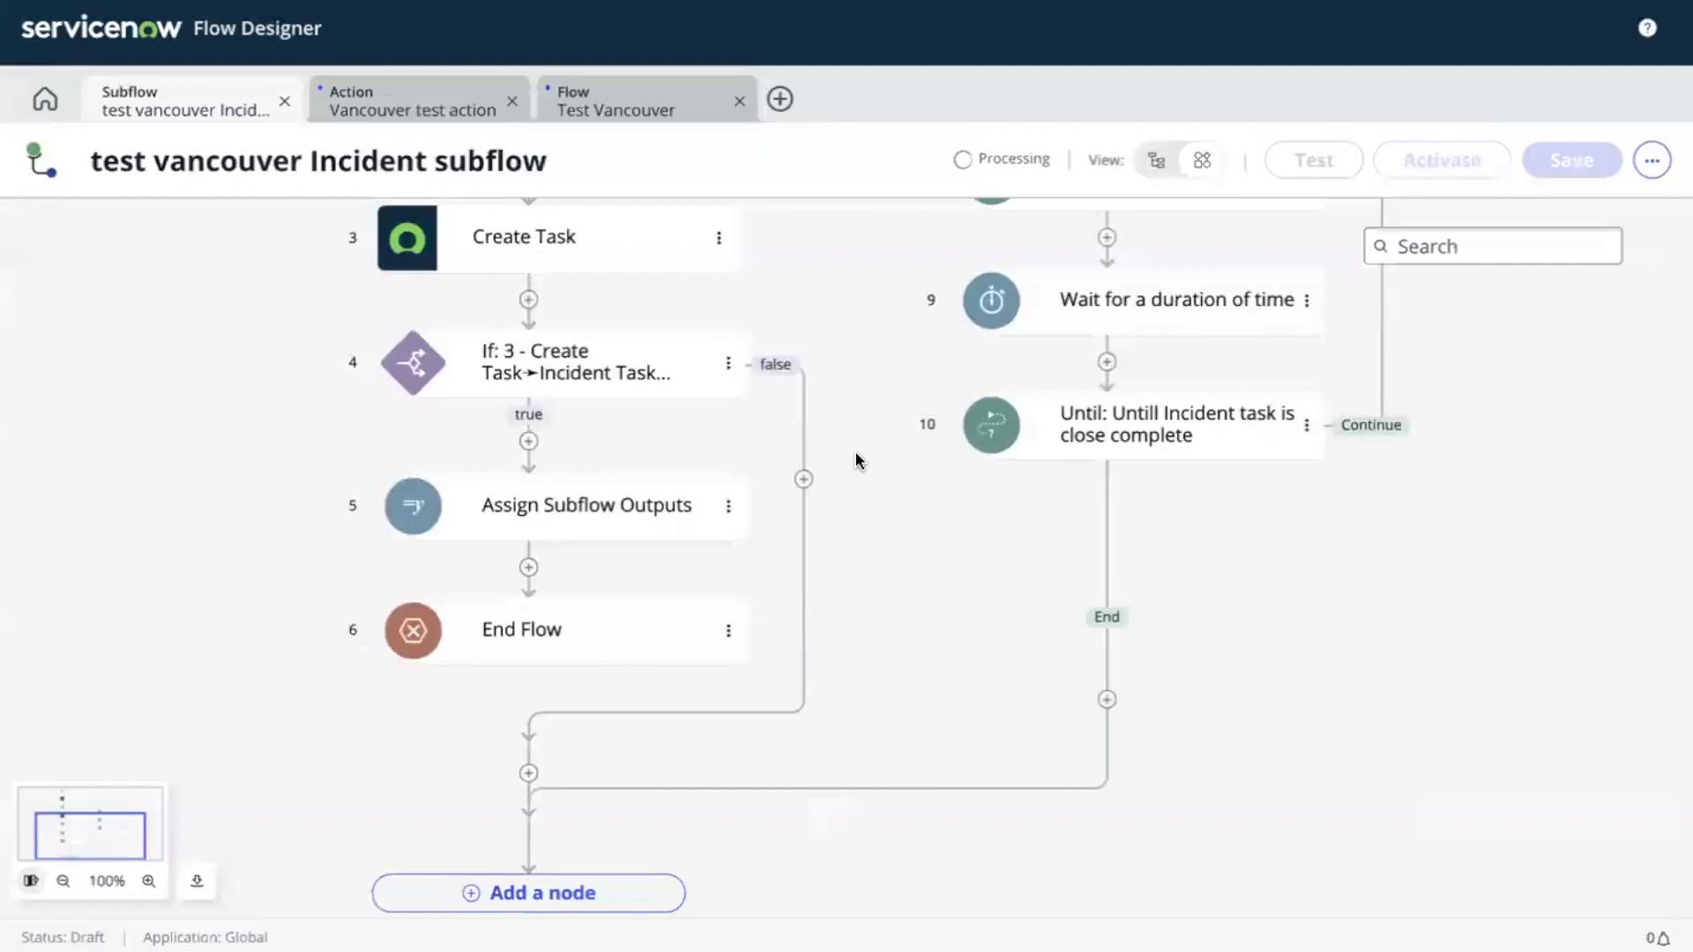
{"action": "scroll", "coordinate": [854, 451], "scroll_direction": "up", "scroll_amount": 2}
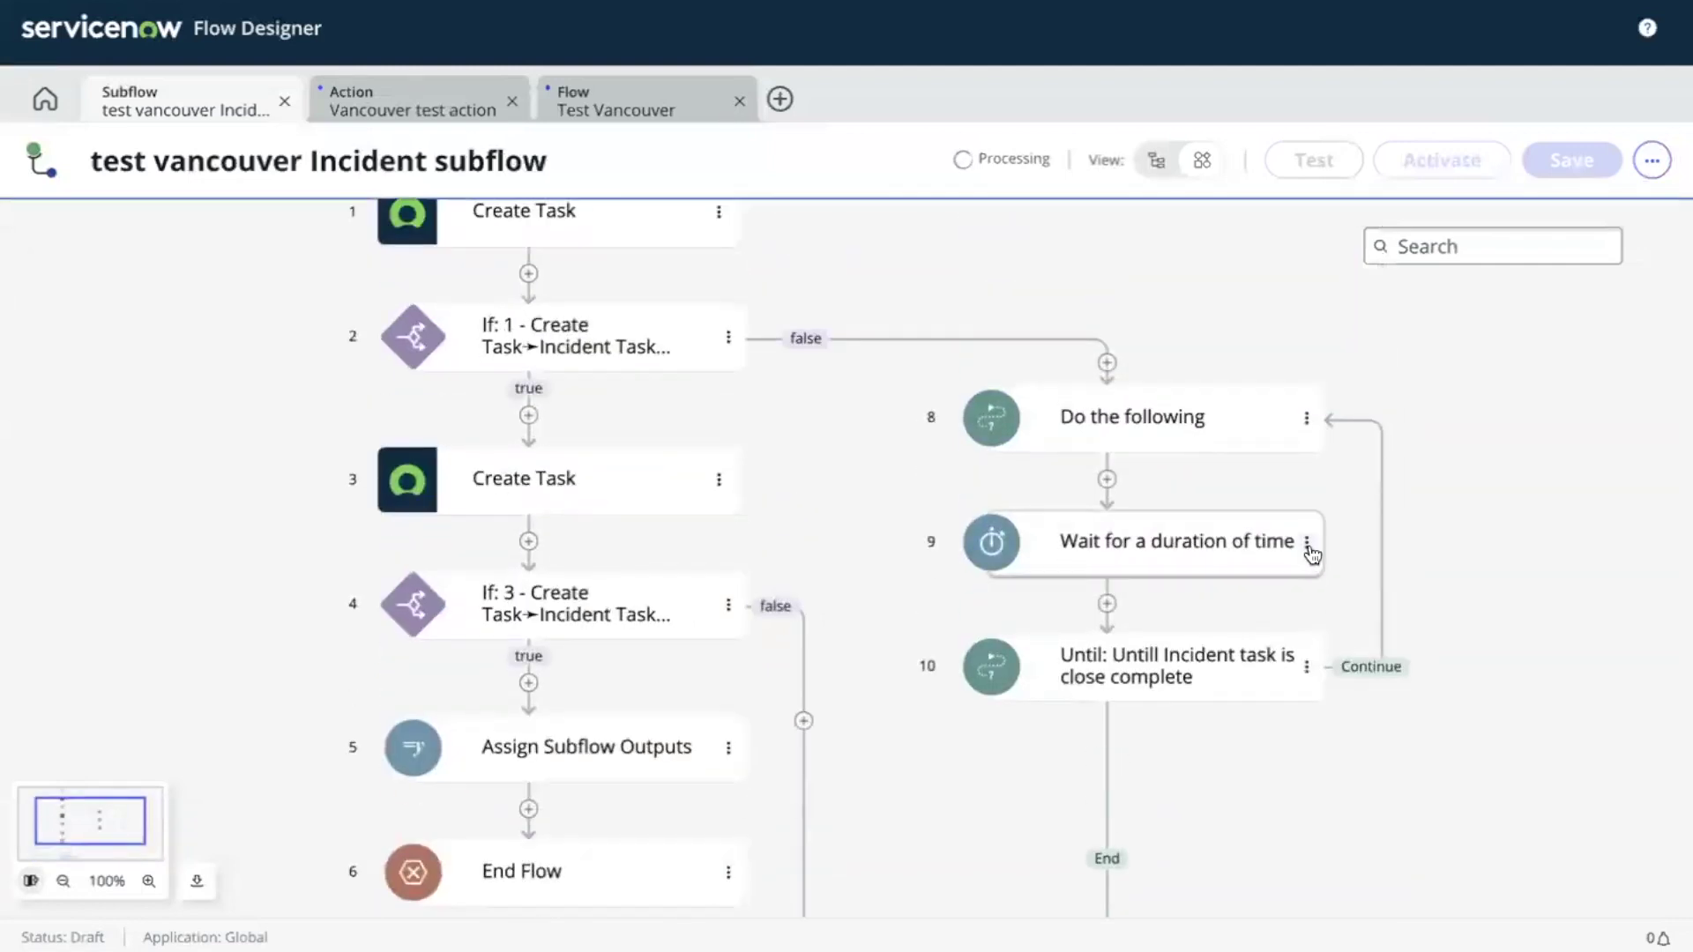
Inspect the Wait step's options and what can be added between Wait and Until.
{"action": "left_click", "coordinate": [1307, 544]}
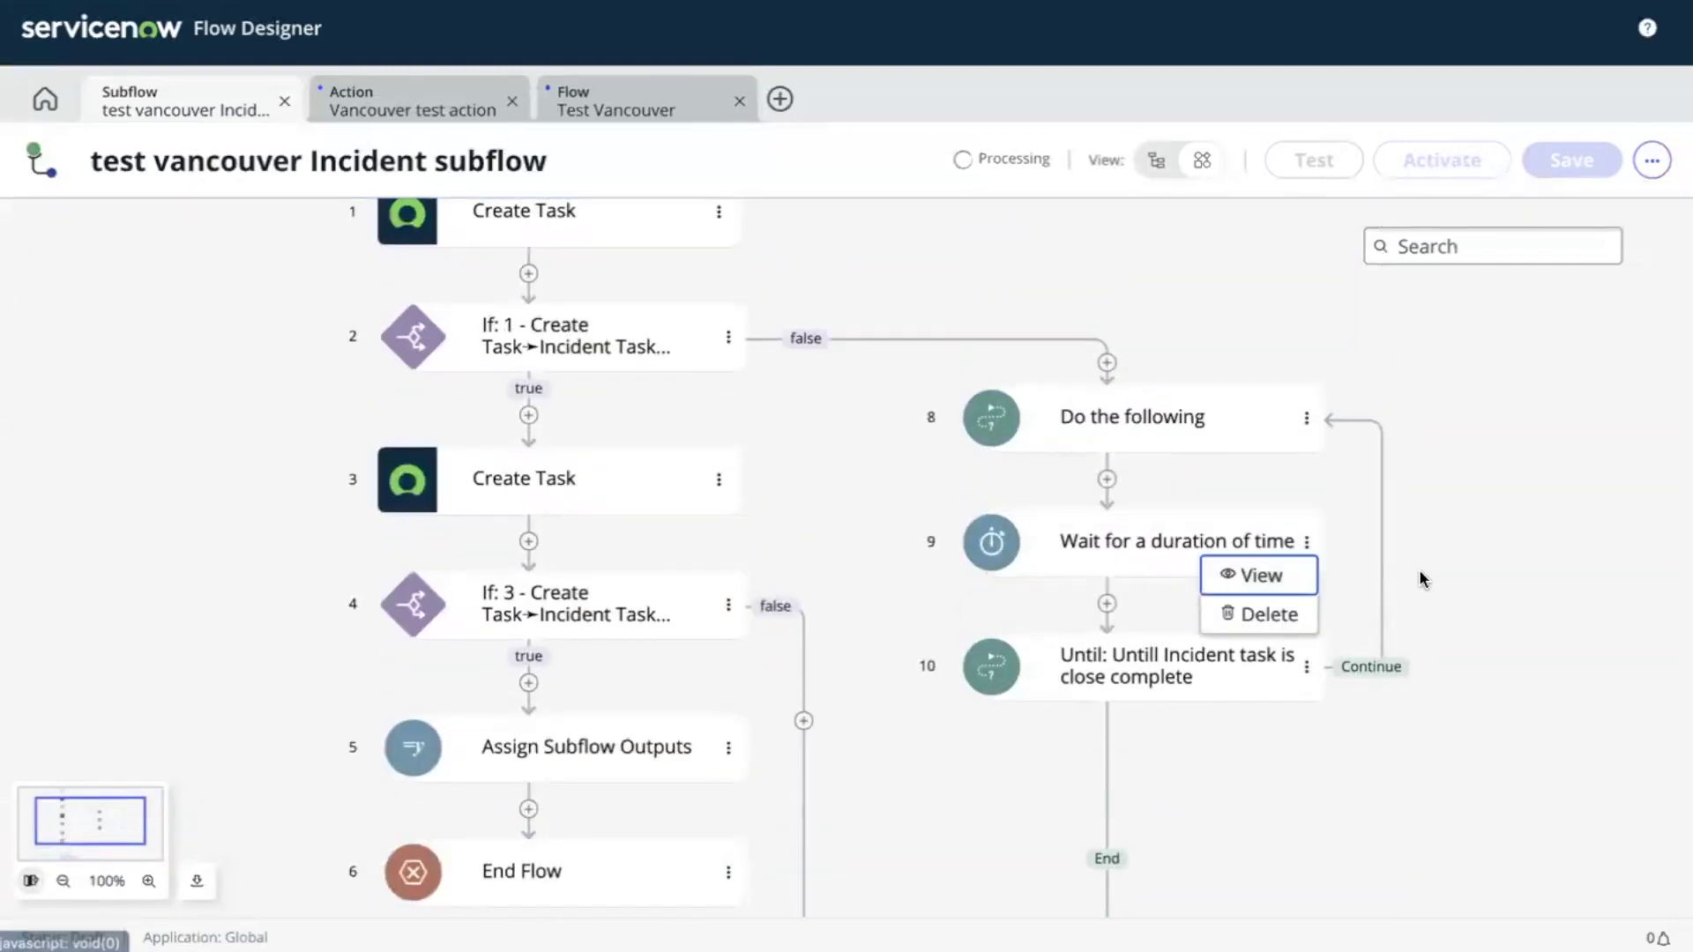
{"action": "left_click", "coordinate": [1448, 727]}
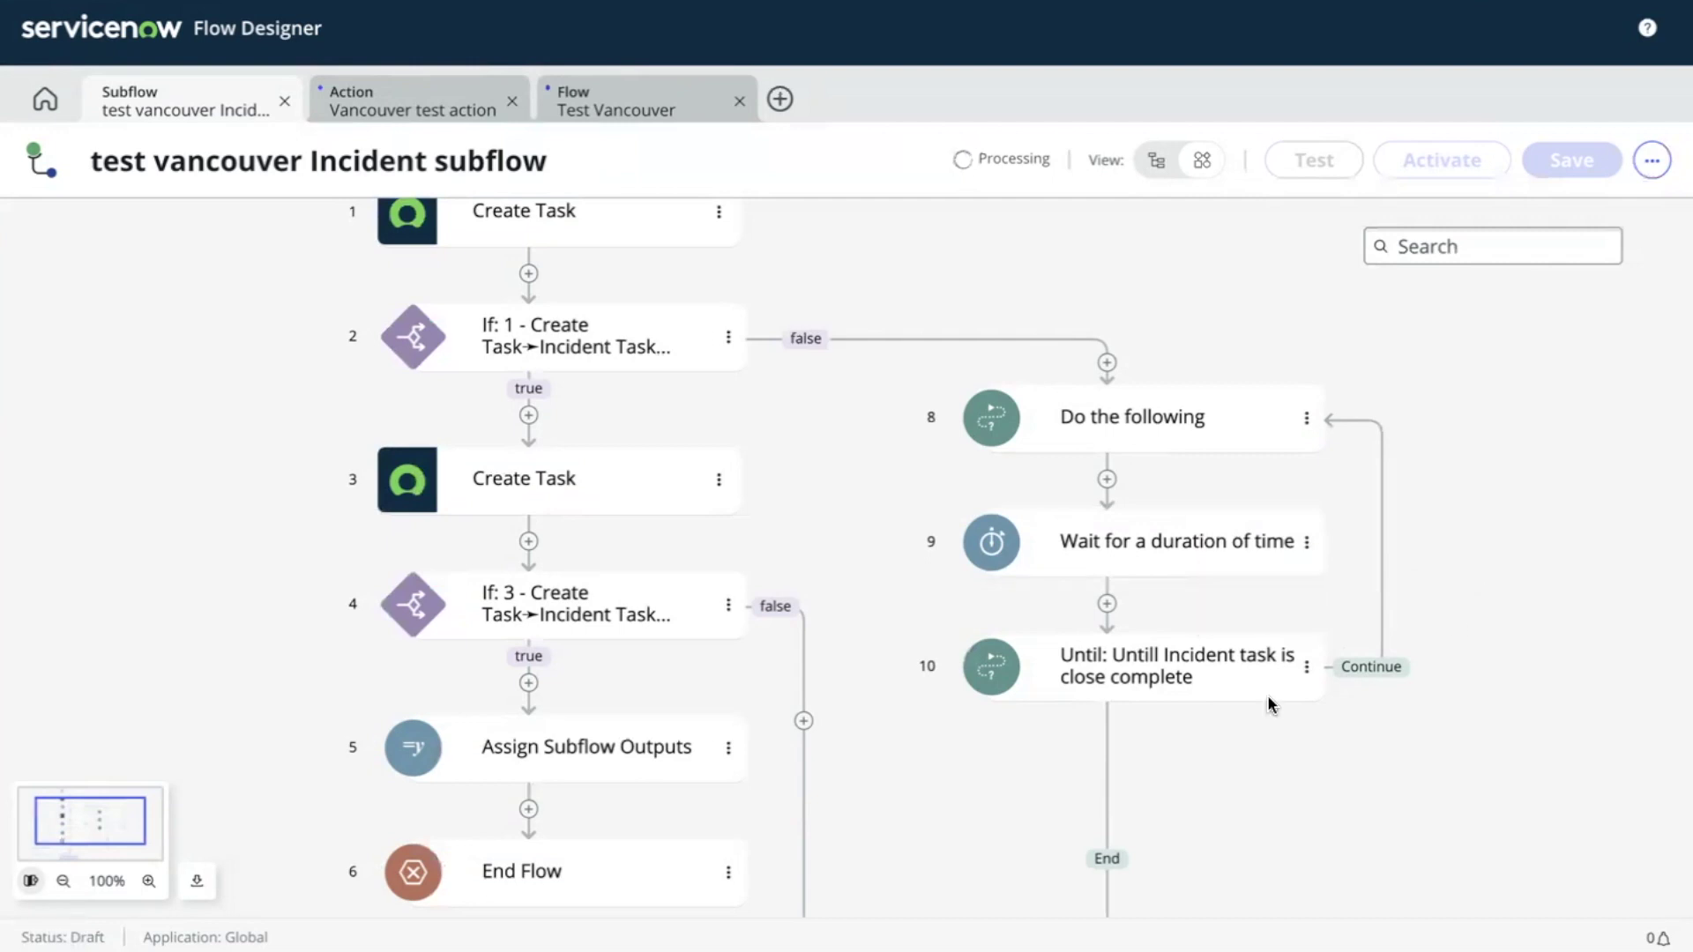
{"action": "left_click", "coordinate": [1108, 605]}
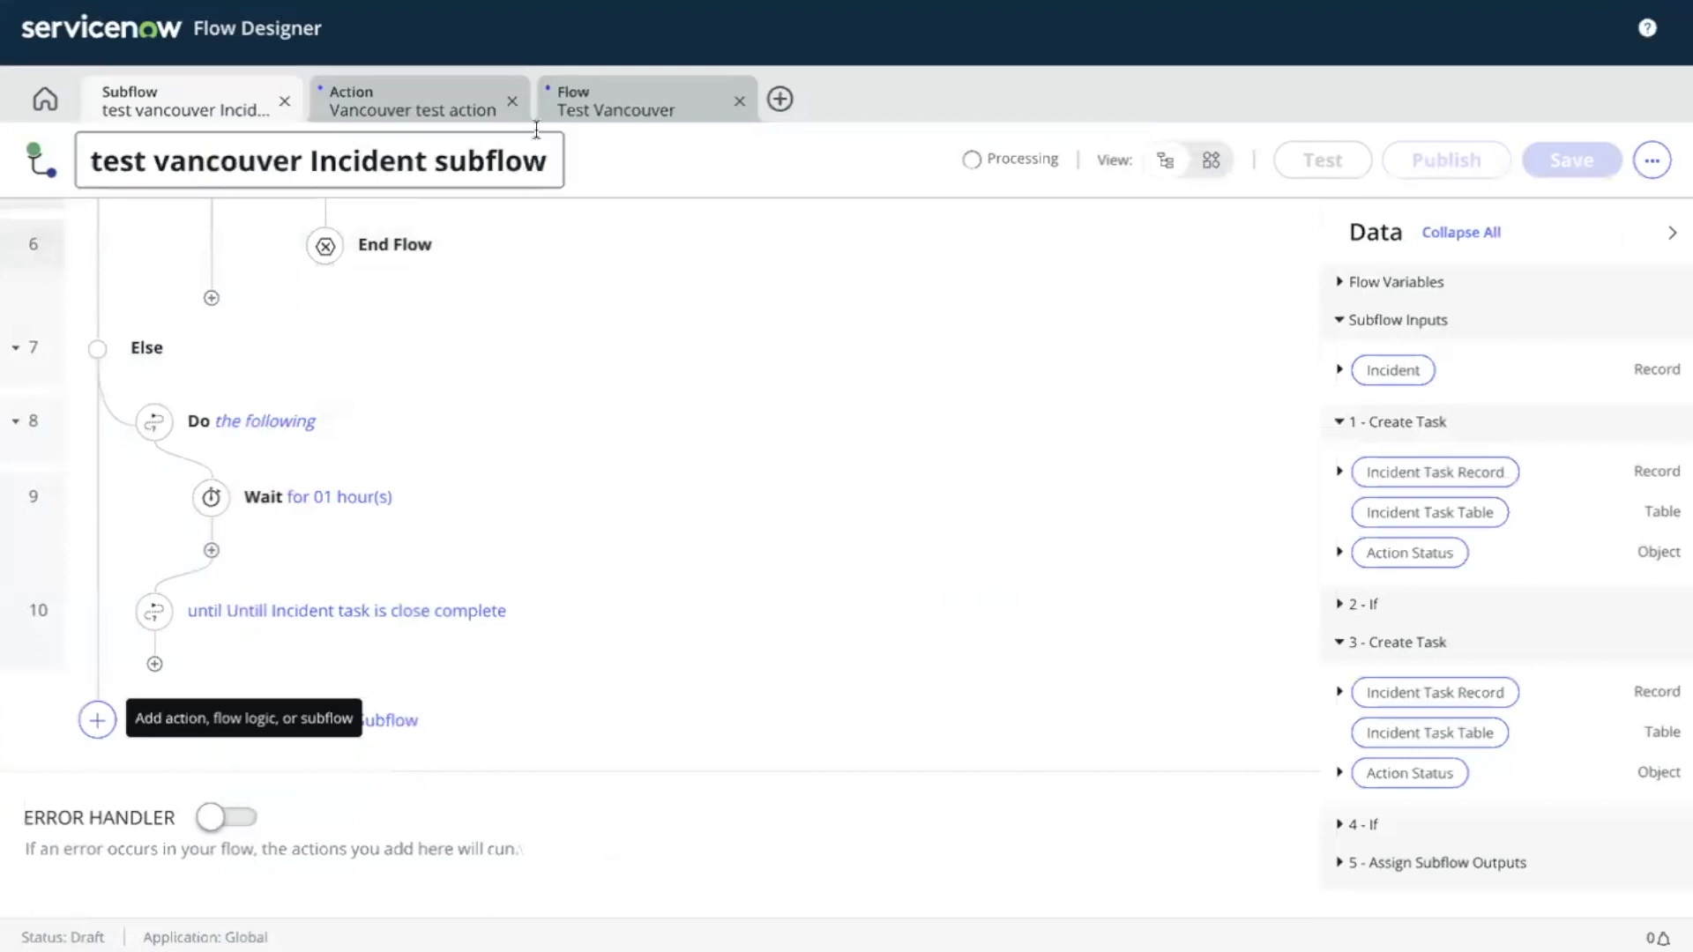
Switch to the Vancouver test action and search 'dyn' in the Action input's type list.
{"action": "left_click", "coordinate": [393, 113]}
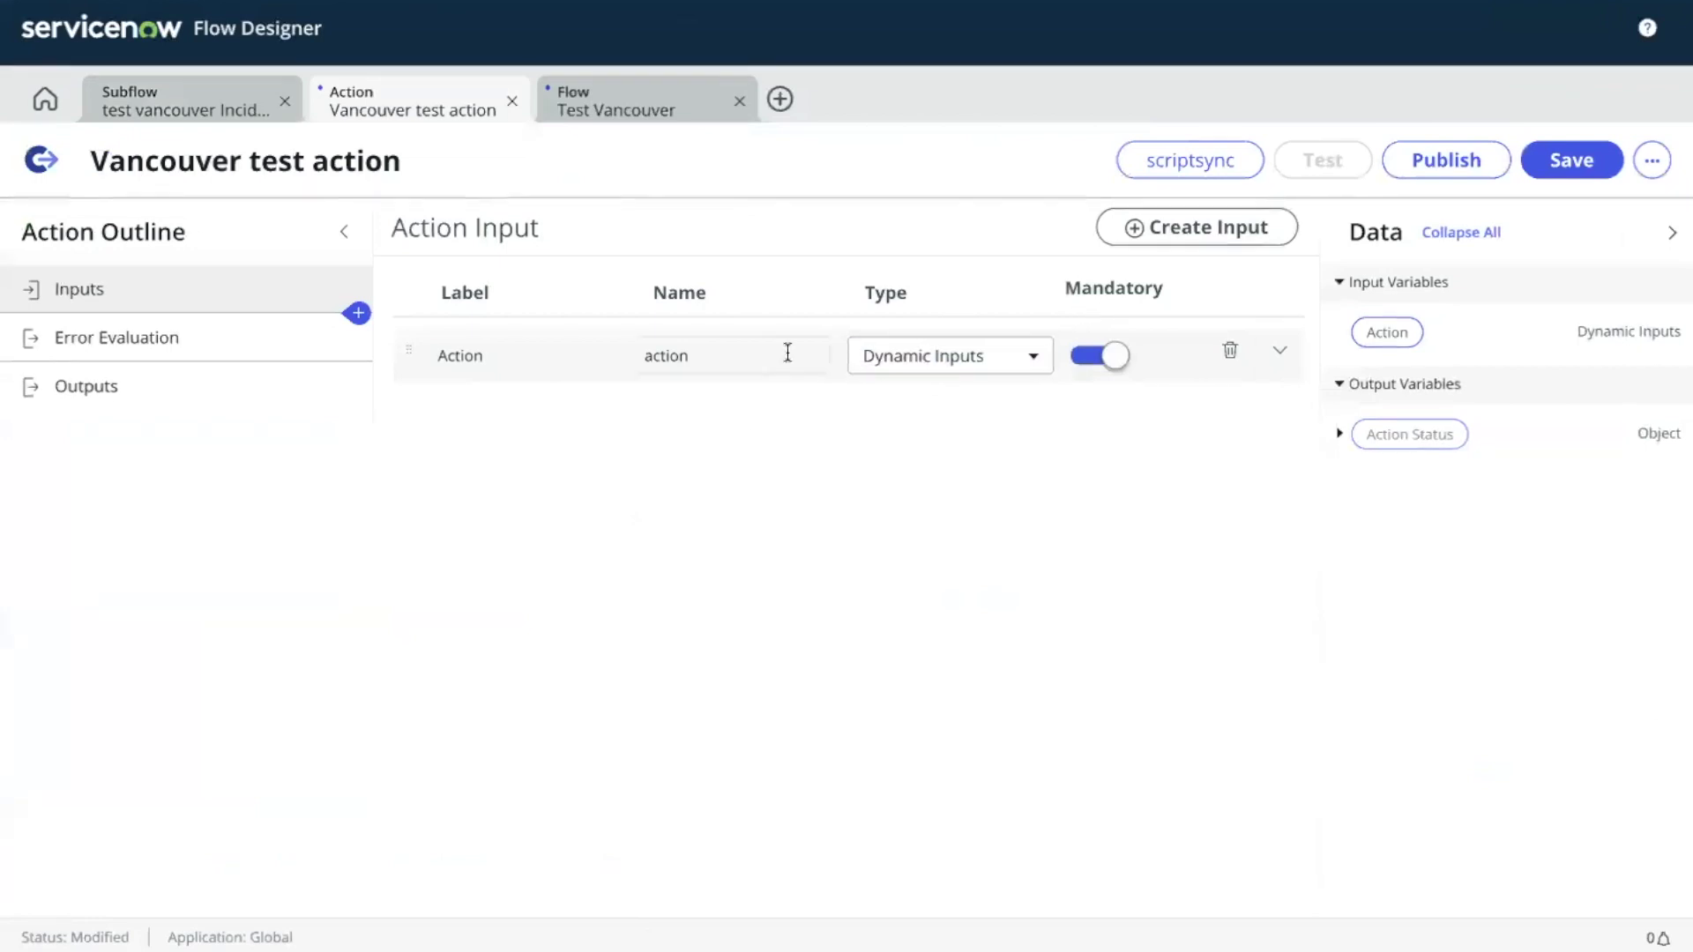
{"action": "mouse_move", "coordinate": [849, 328]}
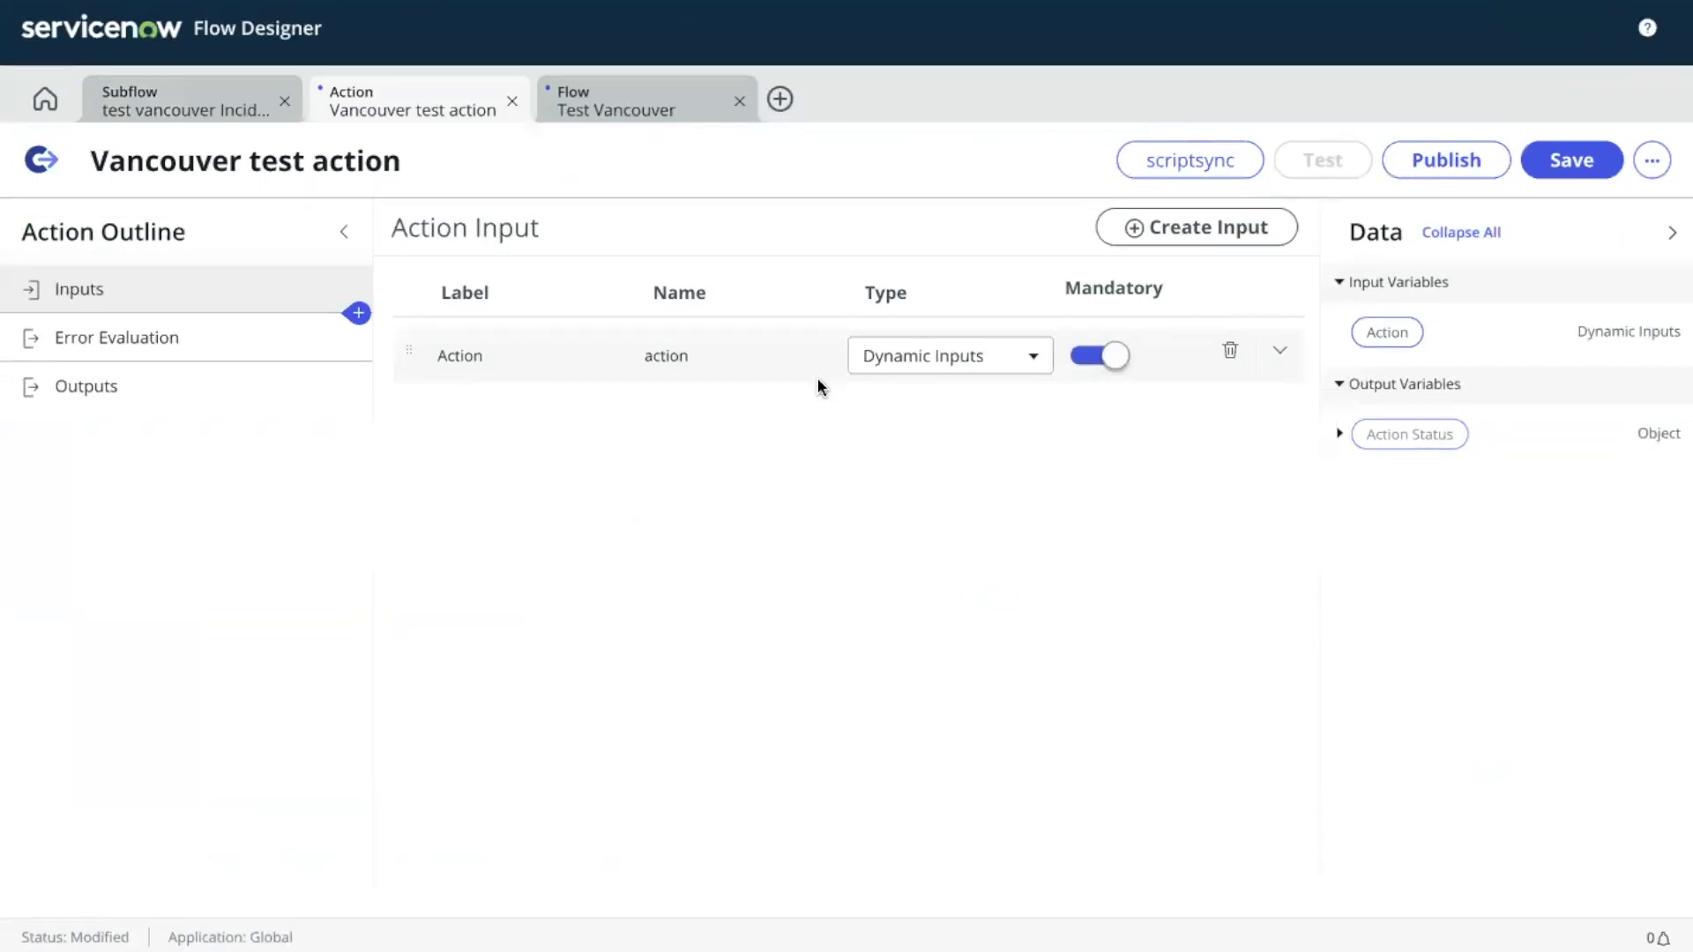
{"action": "left_click", "coordinate": [935, 356]}
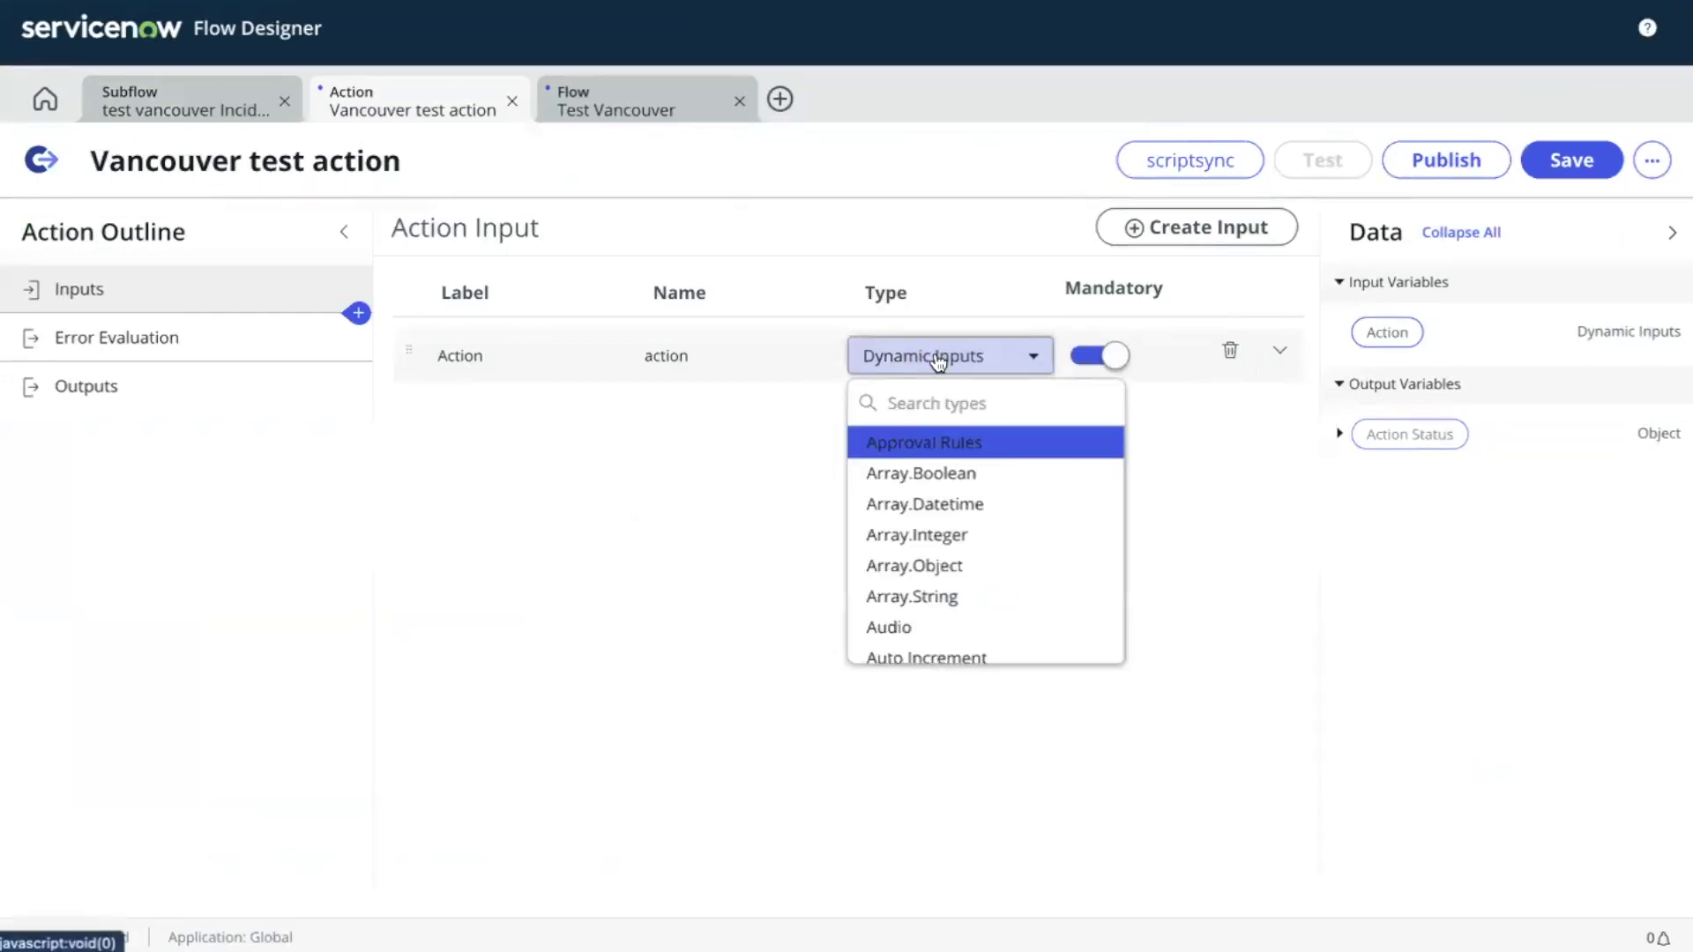
{"action": "type", "text": "dyn"}
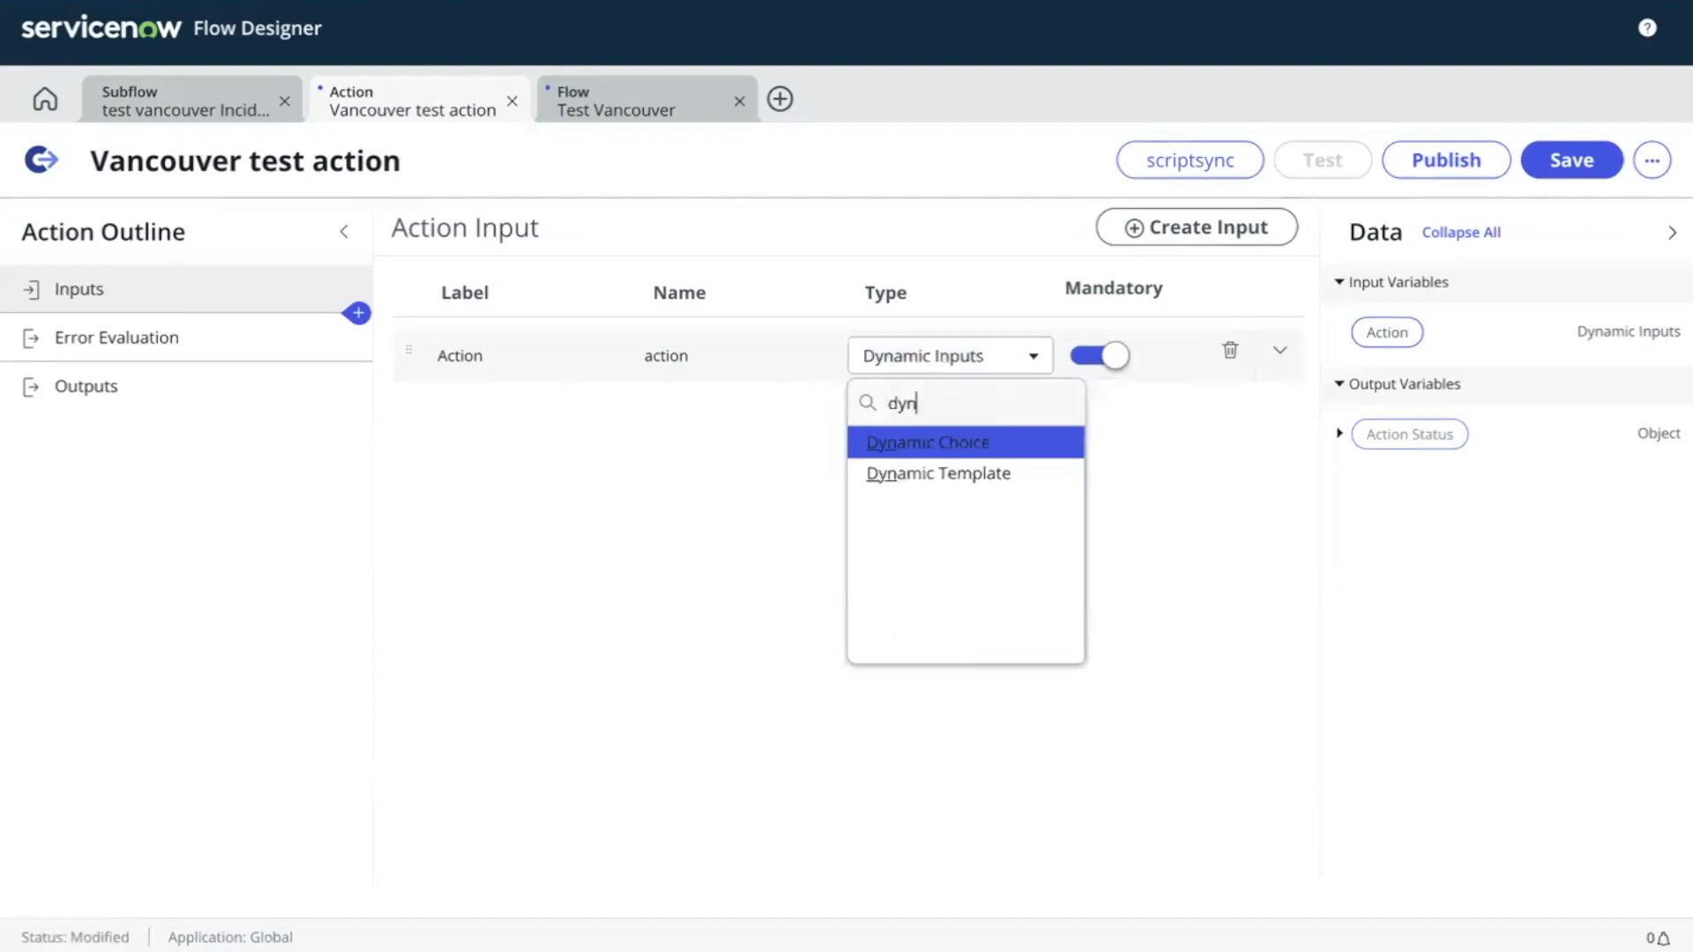
Delete the existing Action input and add a new input labelled 'Action'.
{"action": "left_click", "coordinate": [1231, 351]}
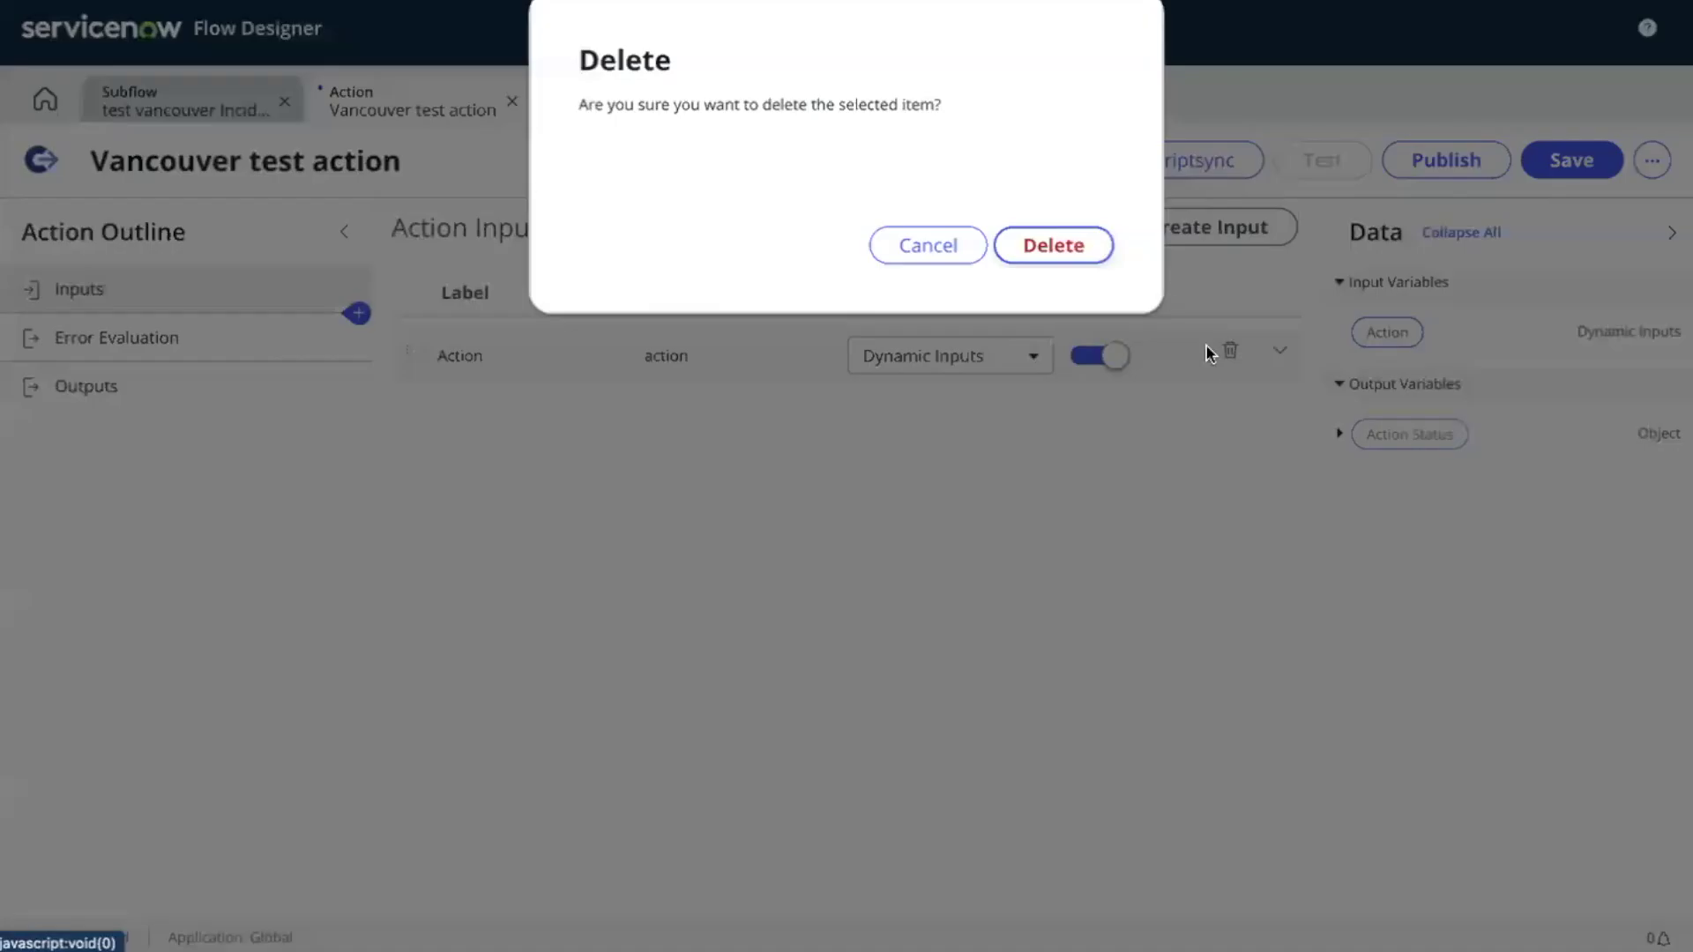
{"action": "left_click", "coordinate": [1054, 246]}
{"action": "left_click", "coordinate": [1183, 226]}
{"action": "left_click", "coordinate": [505, 353]}
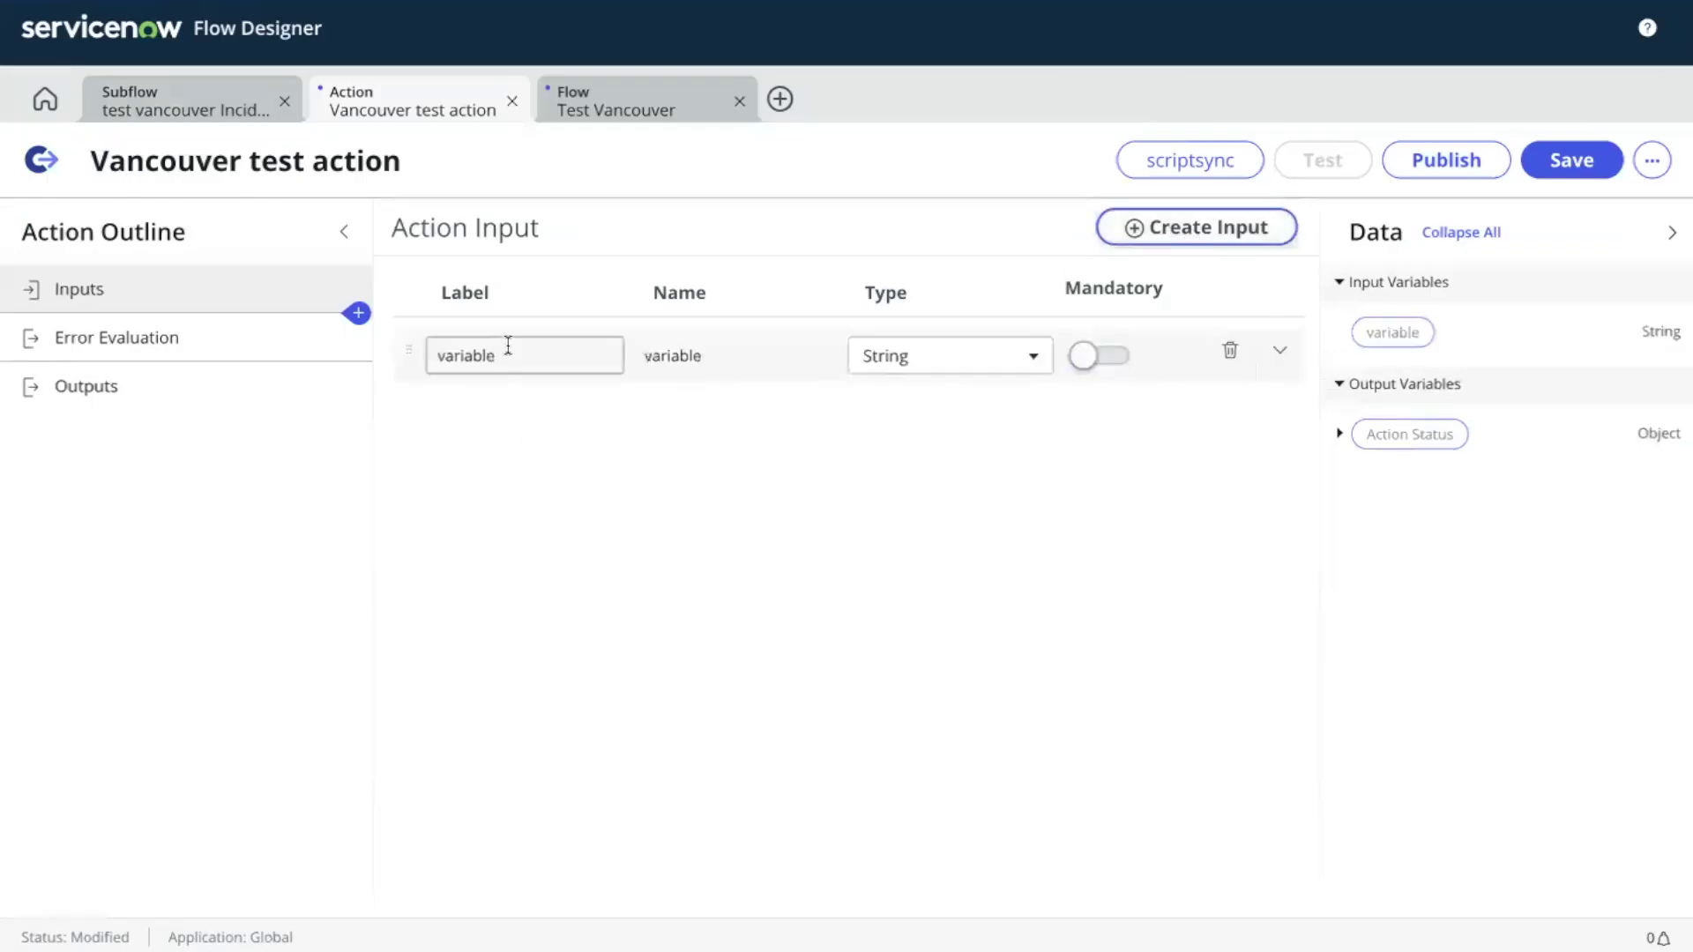
{"action": "double_click", "coordinate": [508, 346]}
{"action": "type", "text": "Action"}
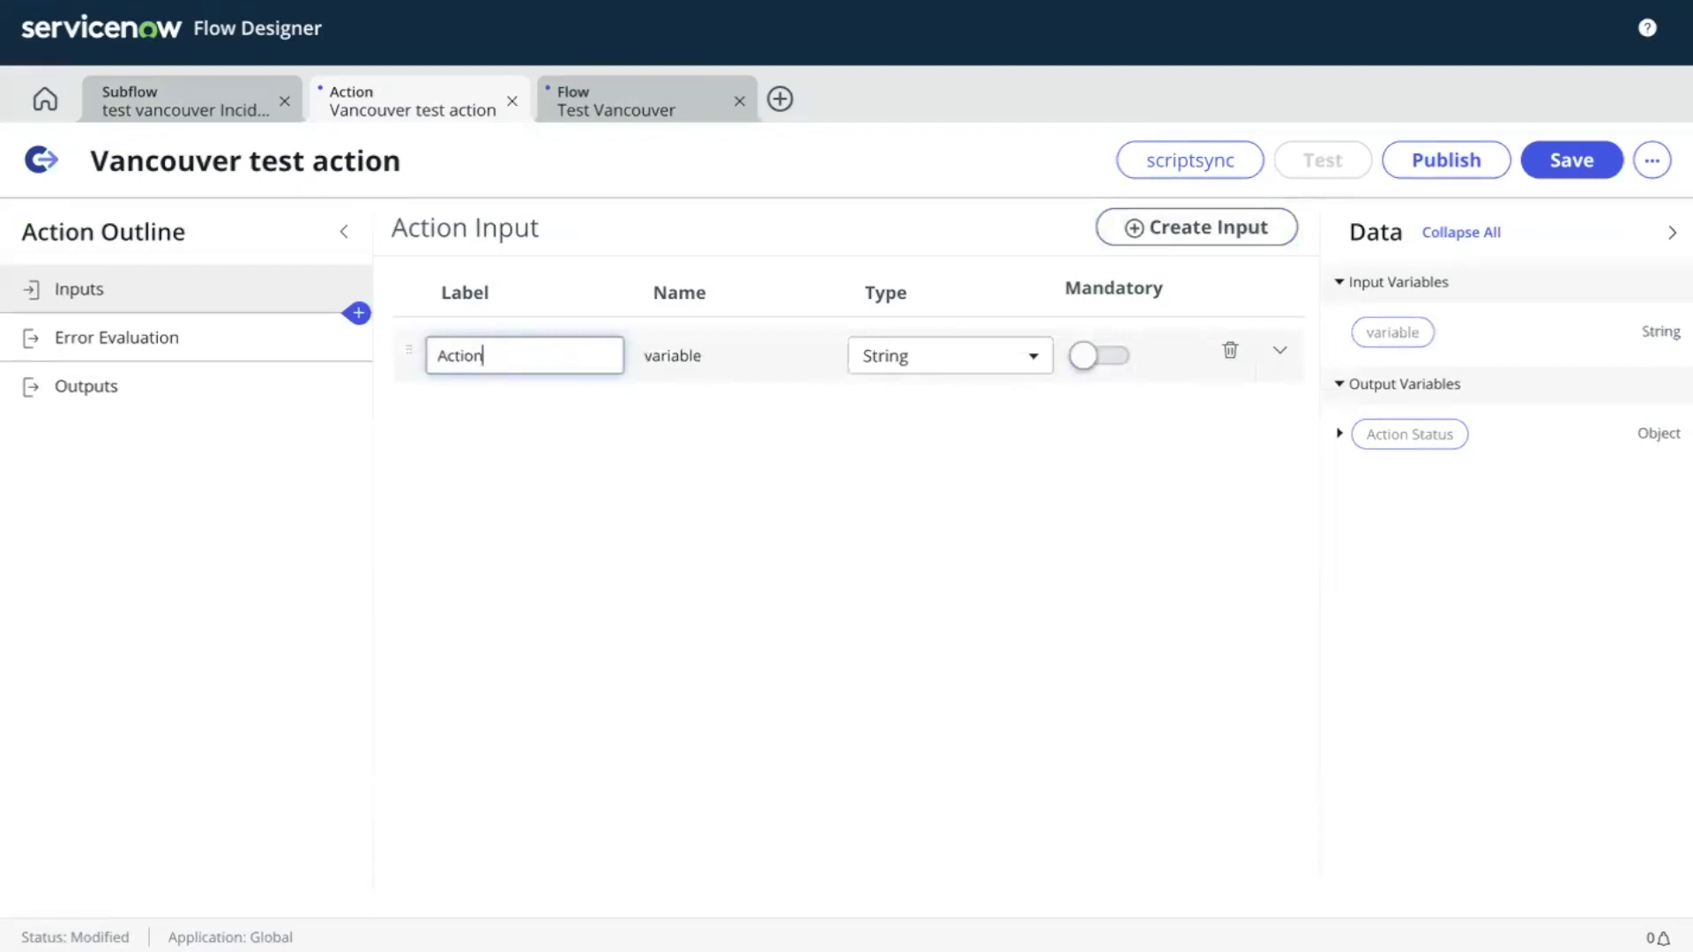
{"action": "key", "text": "Tab"}
{"action": "key", "text": "Tab"}
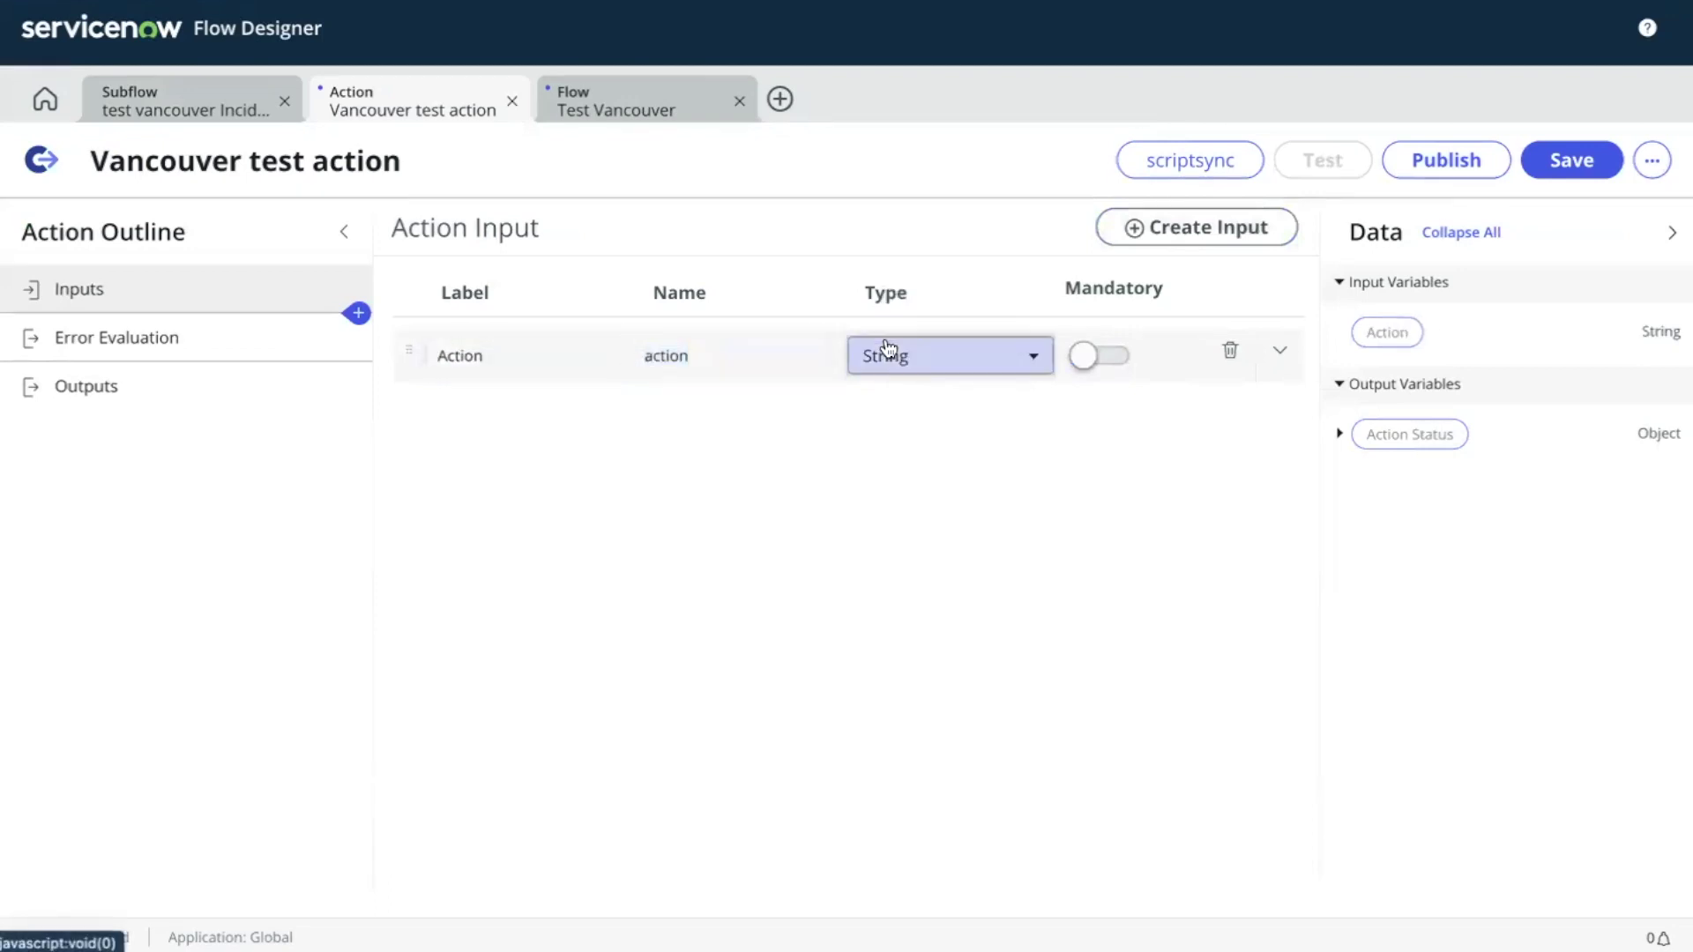
Set the new input's type to Dynamic Inputs using the Microsoft Process Receipt Result action.
{"action": "left_click", "coordinate": [895, 353]}
{"action": "type", "text": "dyna"}
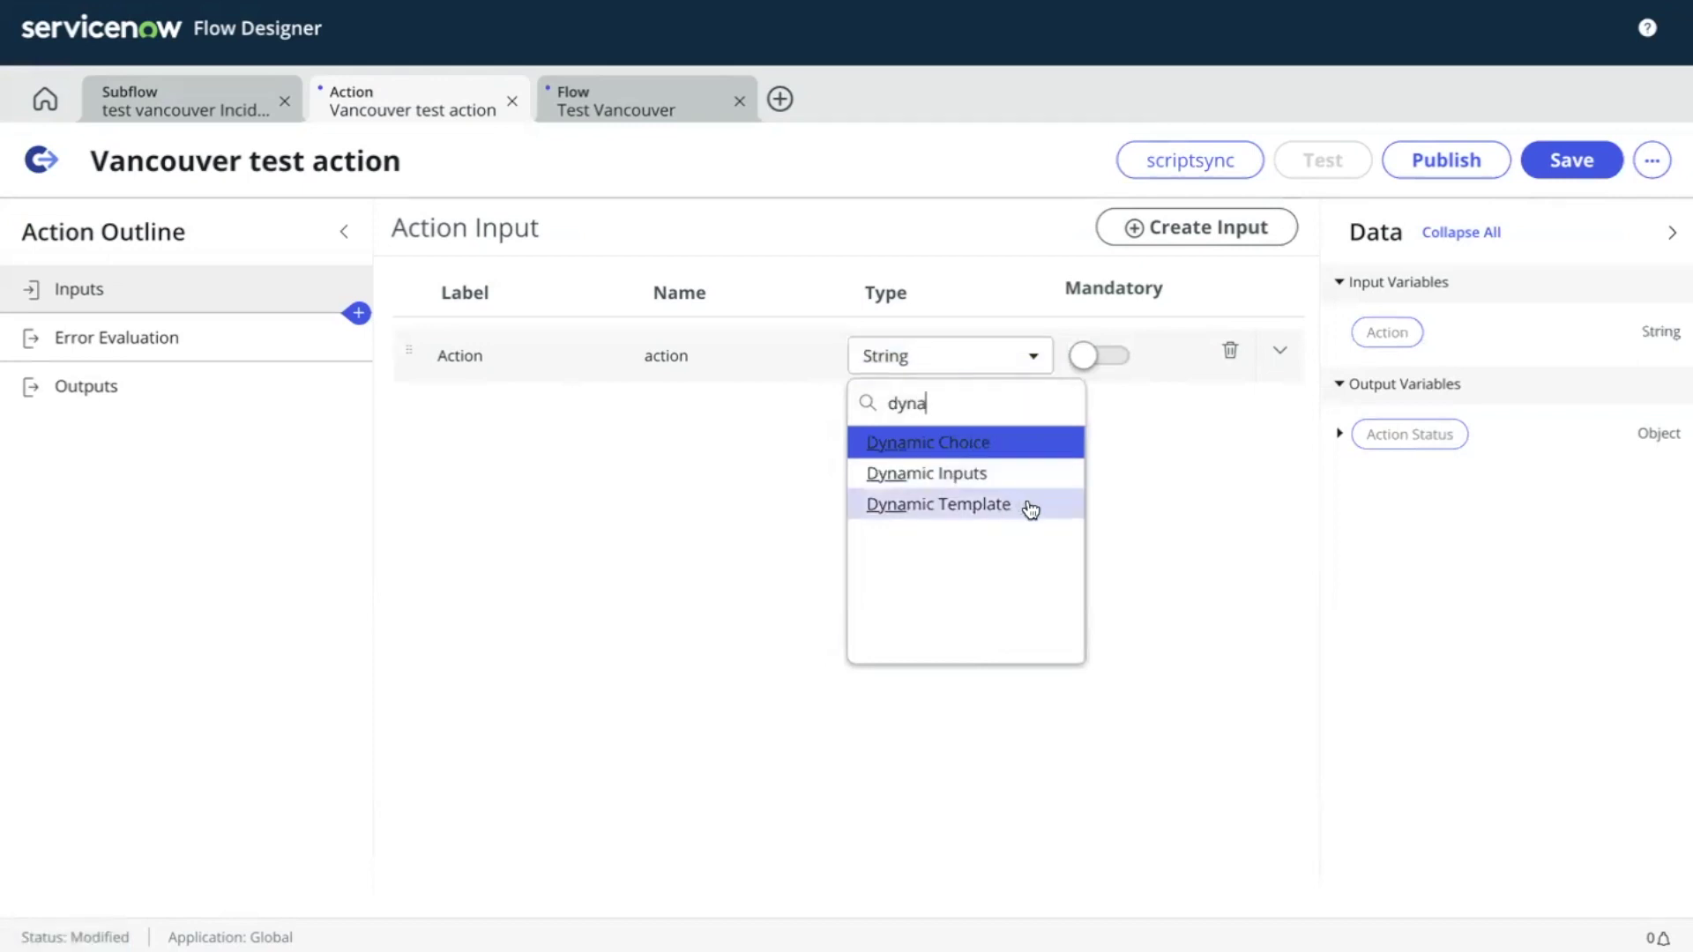
{"action": "left_click", "coordinate": [985, 473]}
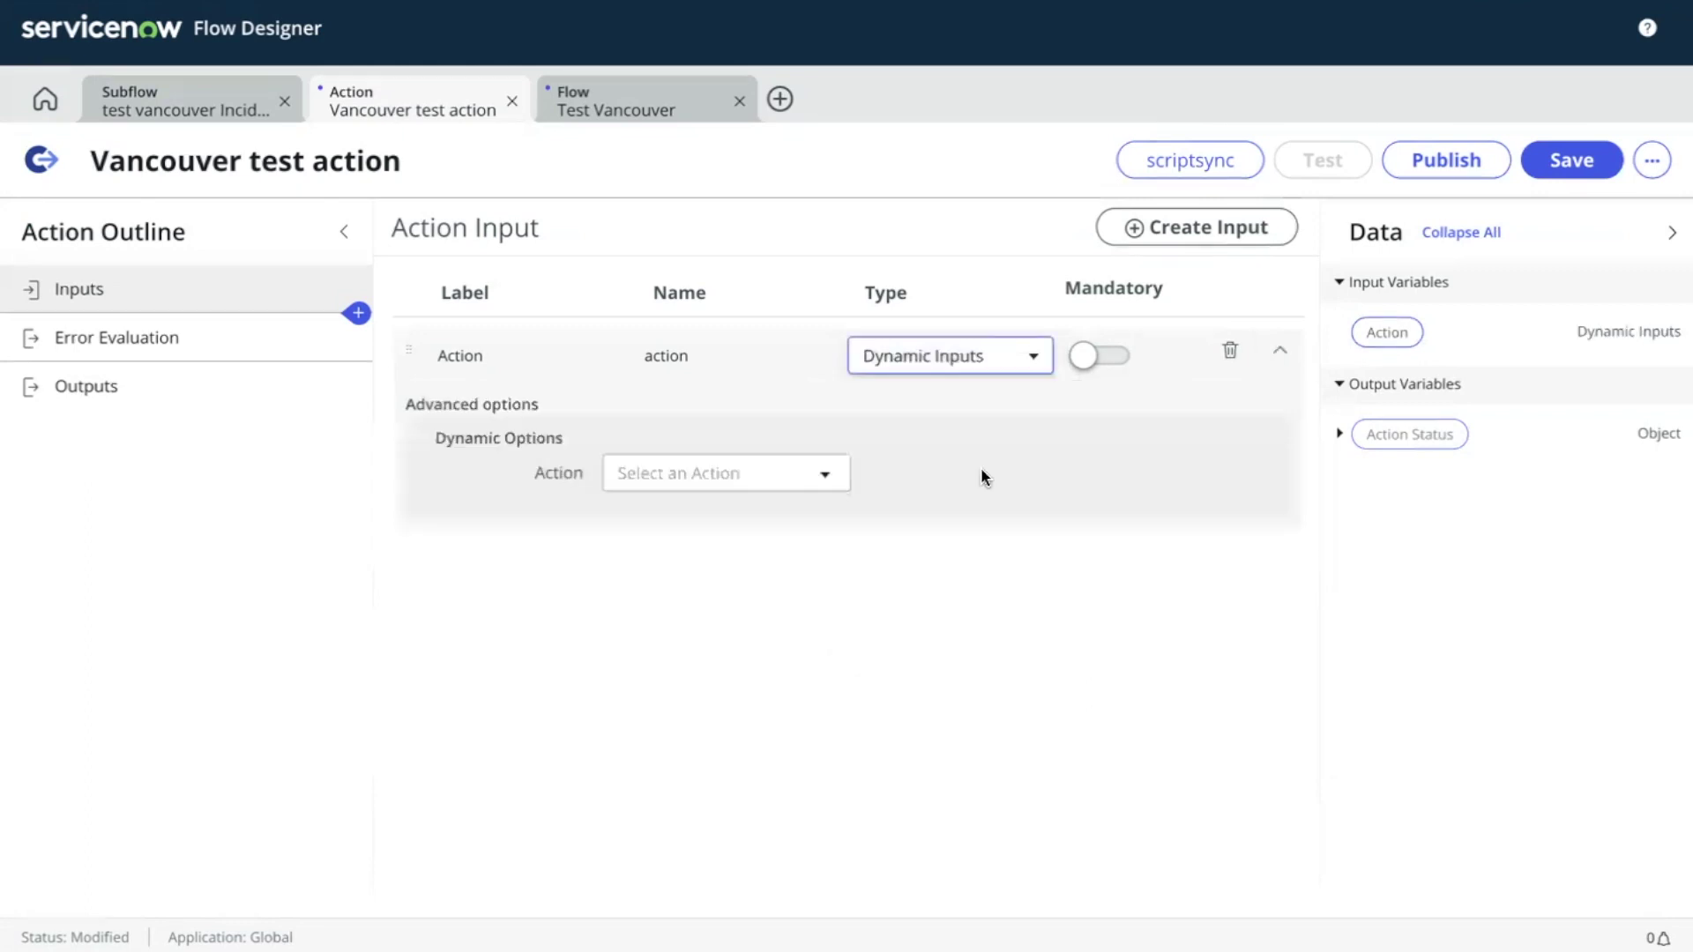
{"action": "left_click", "coordinate": [775, 478]}
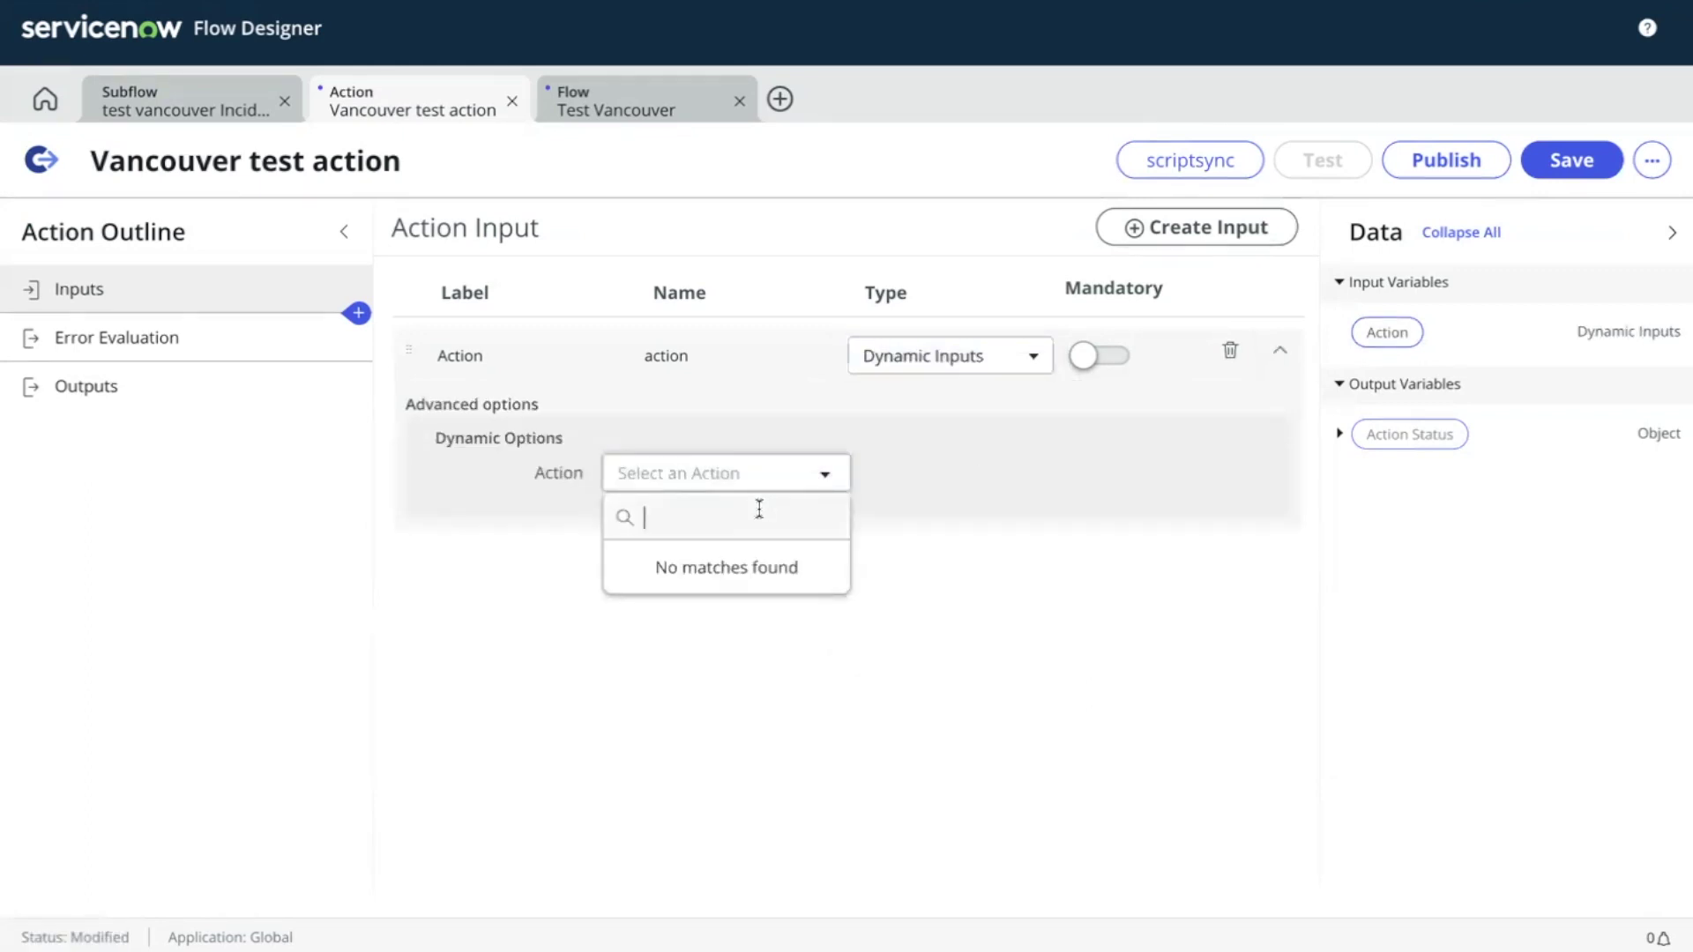
{"action": "key", "text": "Escape"}
{"action": "left_click", "coordinate": [725, 468]}
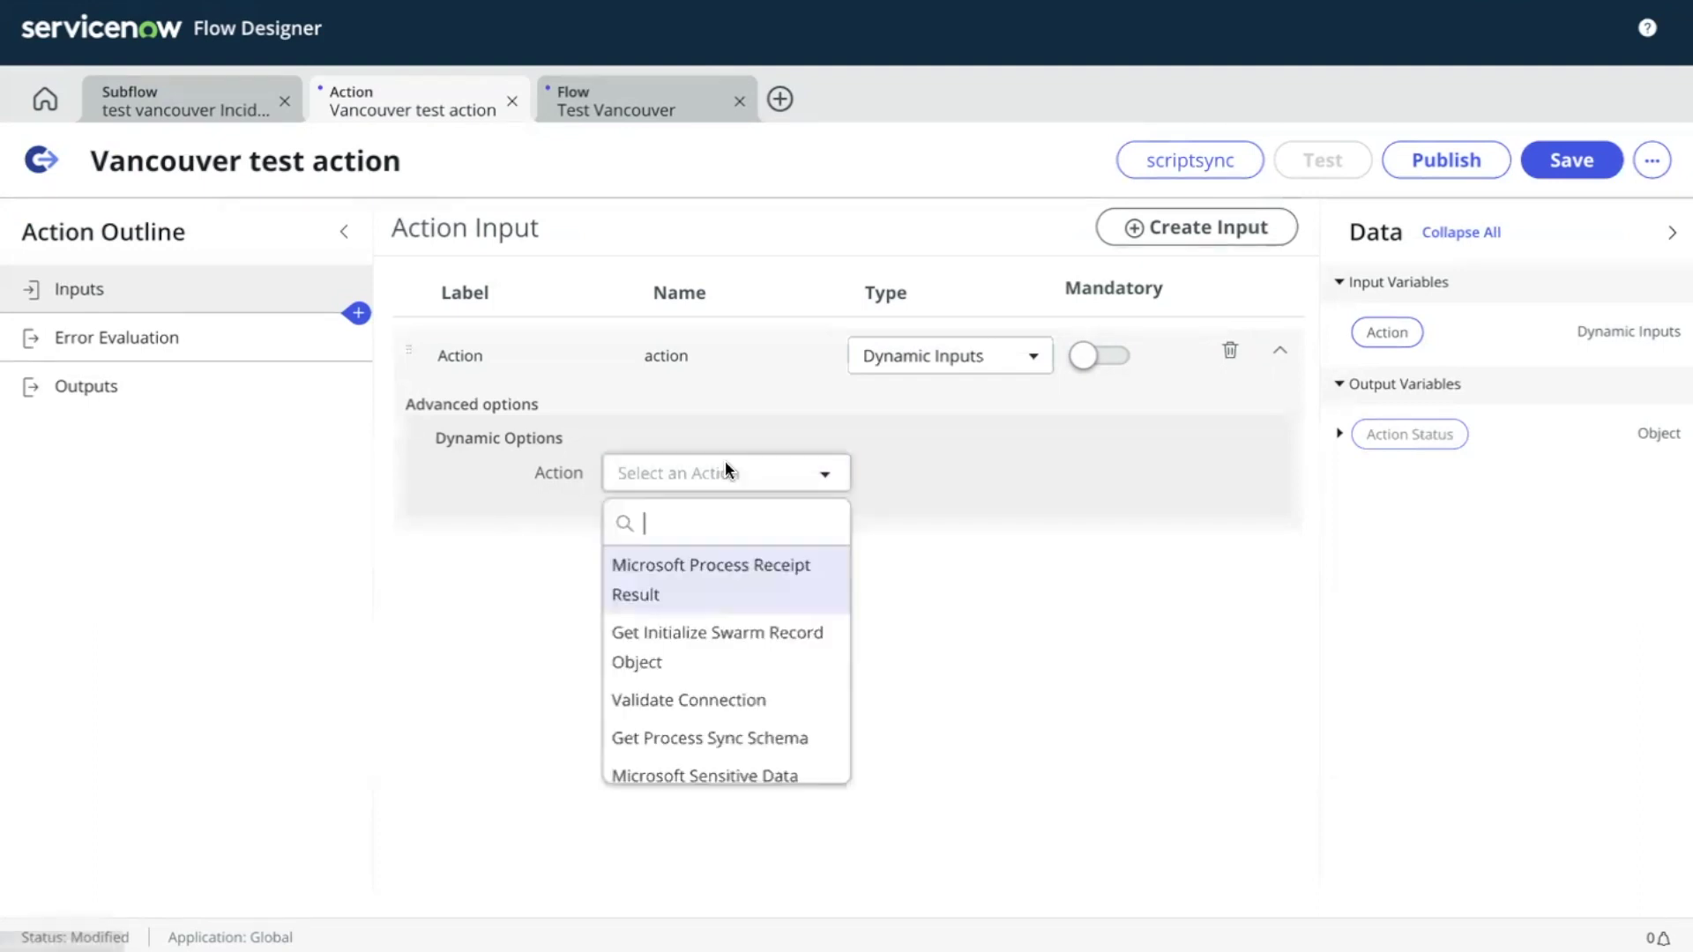
{"action": "left_click", "coordinate": [695, 589]}
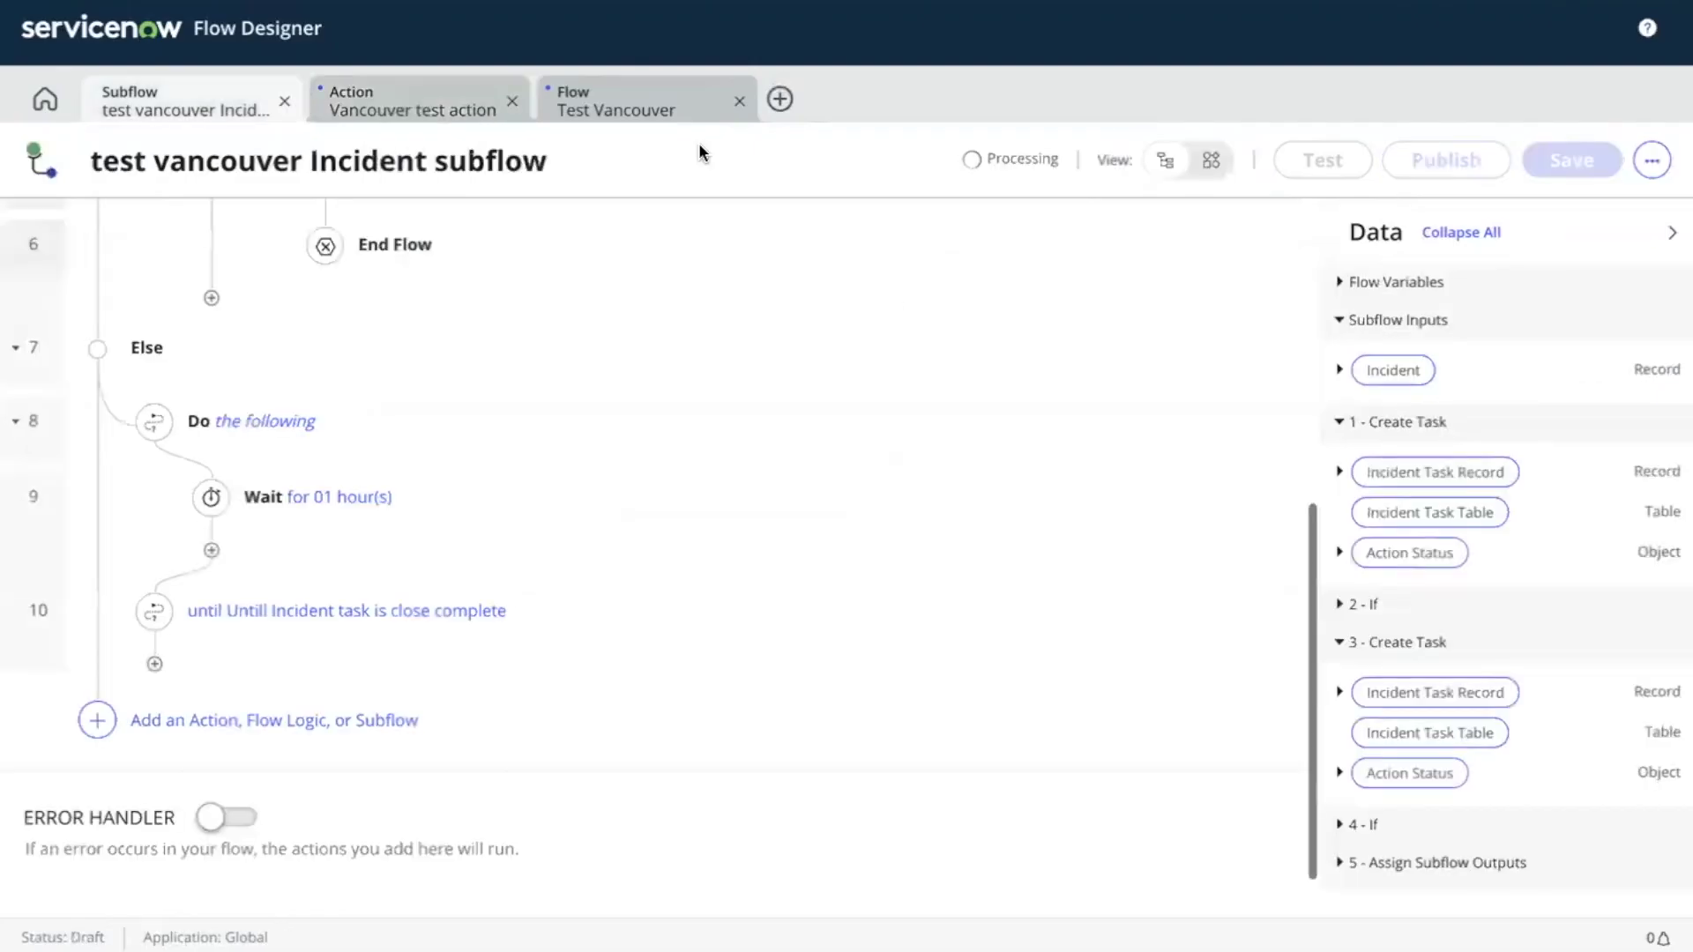
Close the test vancouver Incident subflow, reopen it from Home, and show its extra options.
{"action": "left_click", "coordinate": [1653, 163]}
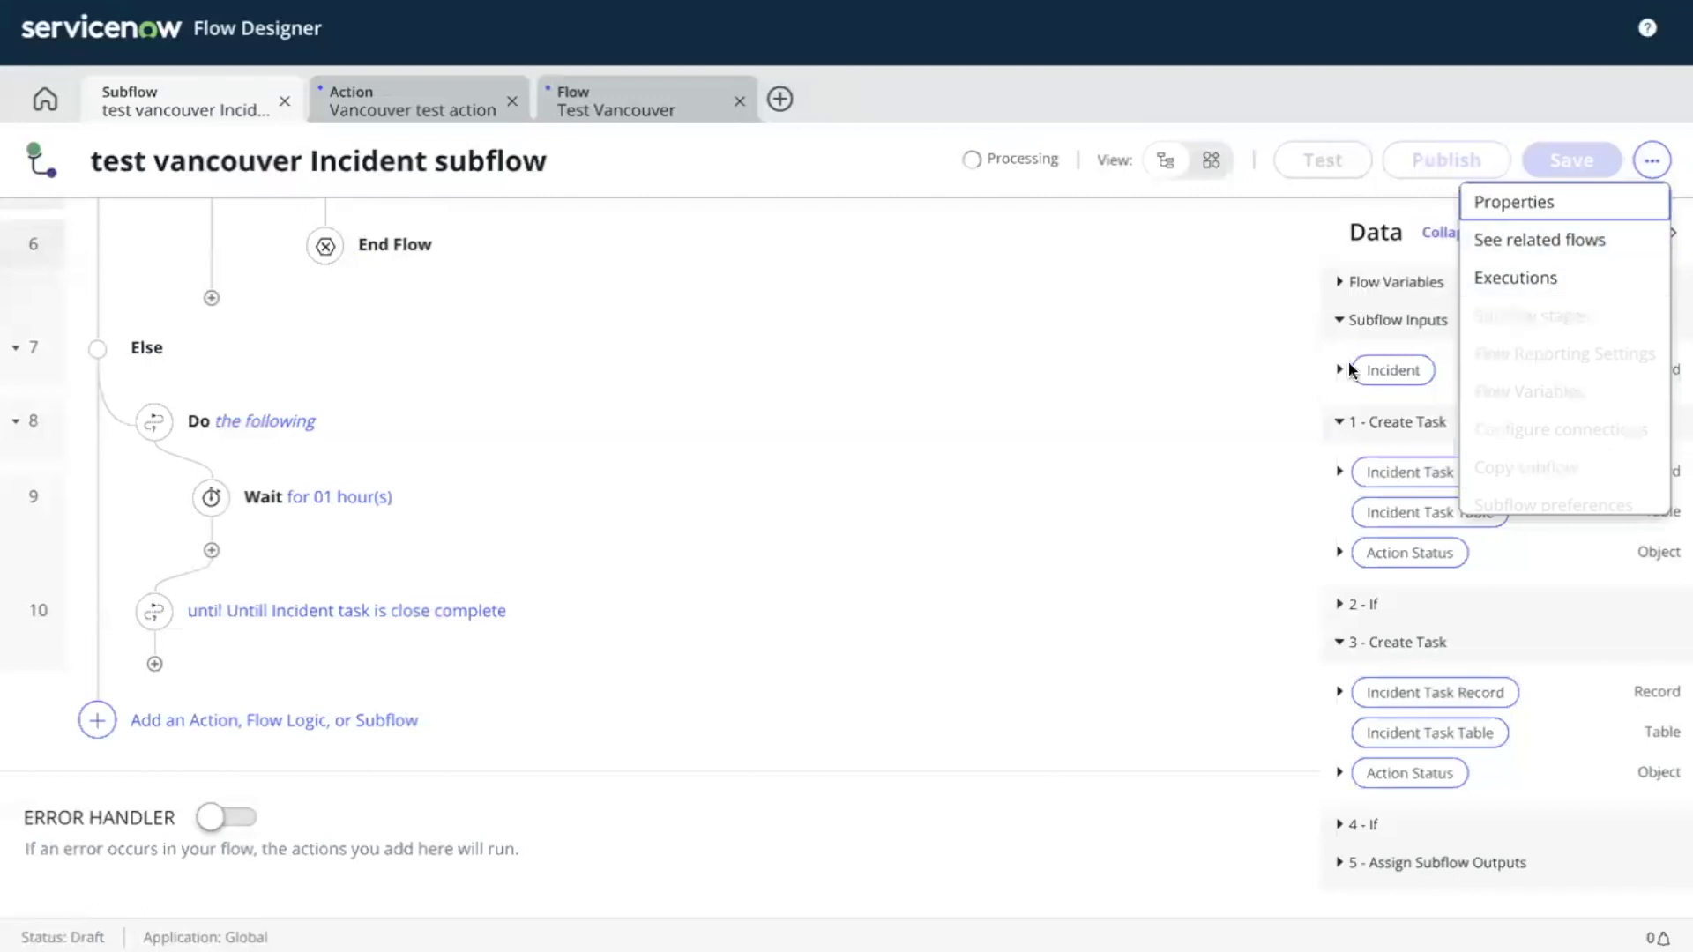
{"action": "scroll", "coordinate": [1544, 421], "scroll_direction": "down", "scroll_amount": 2}
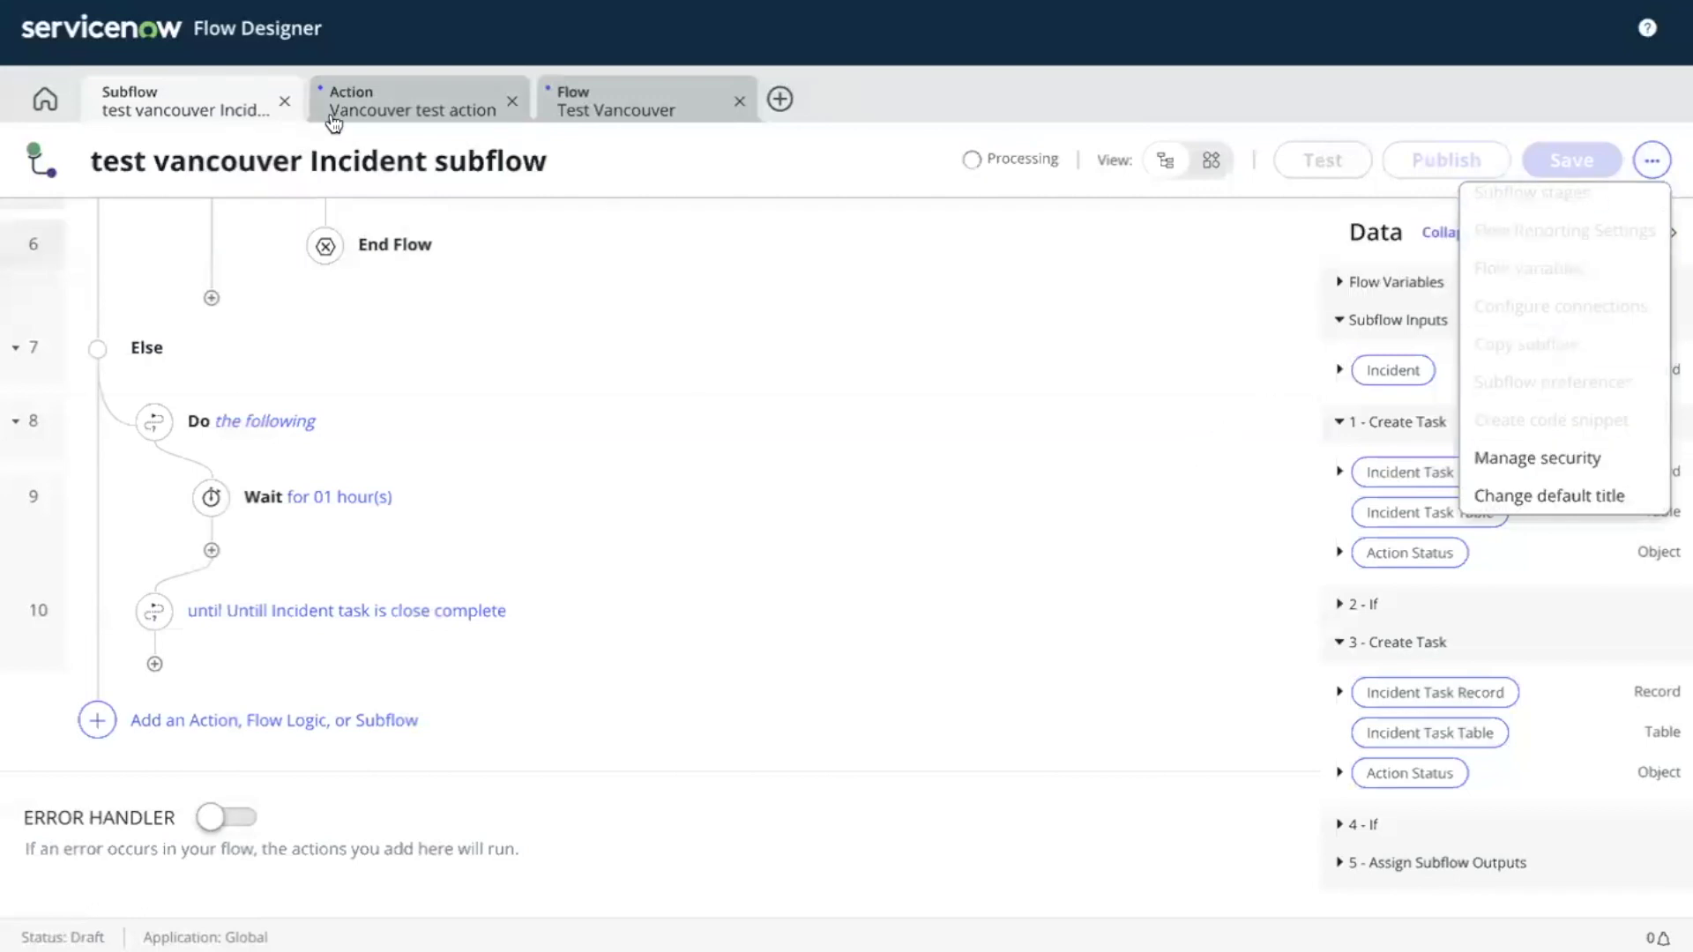
{"action": "left_click", "coordinate": [284, 102]}
{"action": "left_click", "coordinate": [45, 101]}
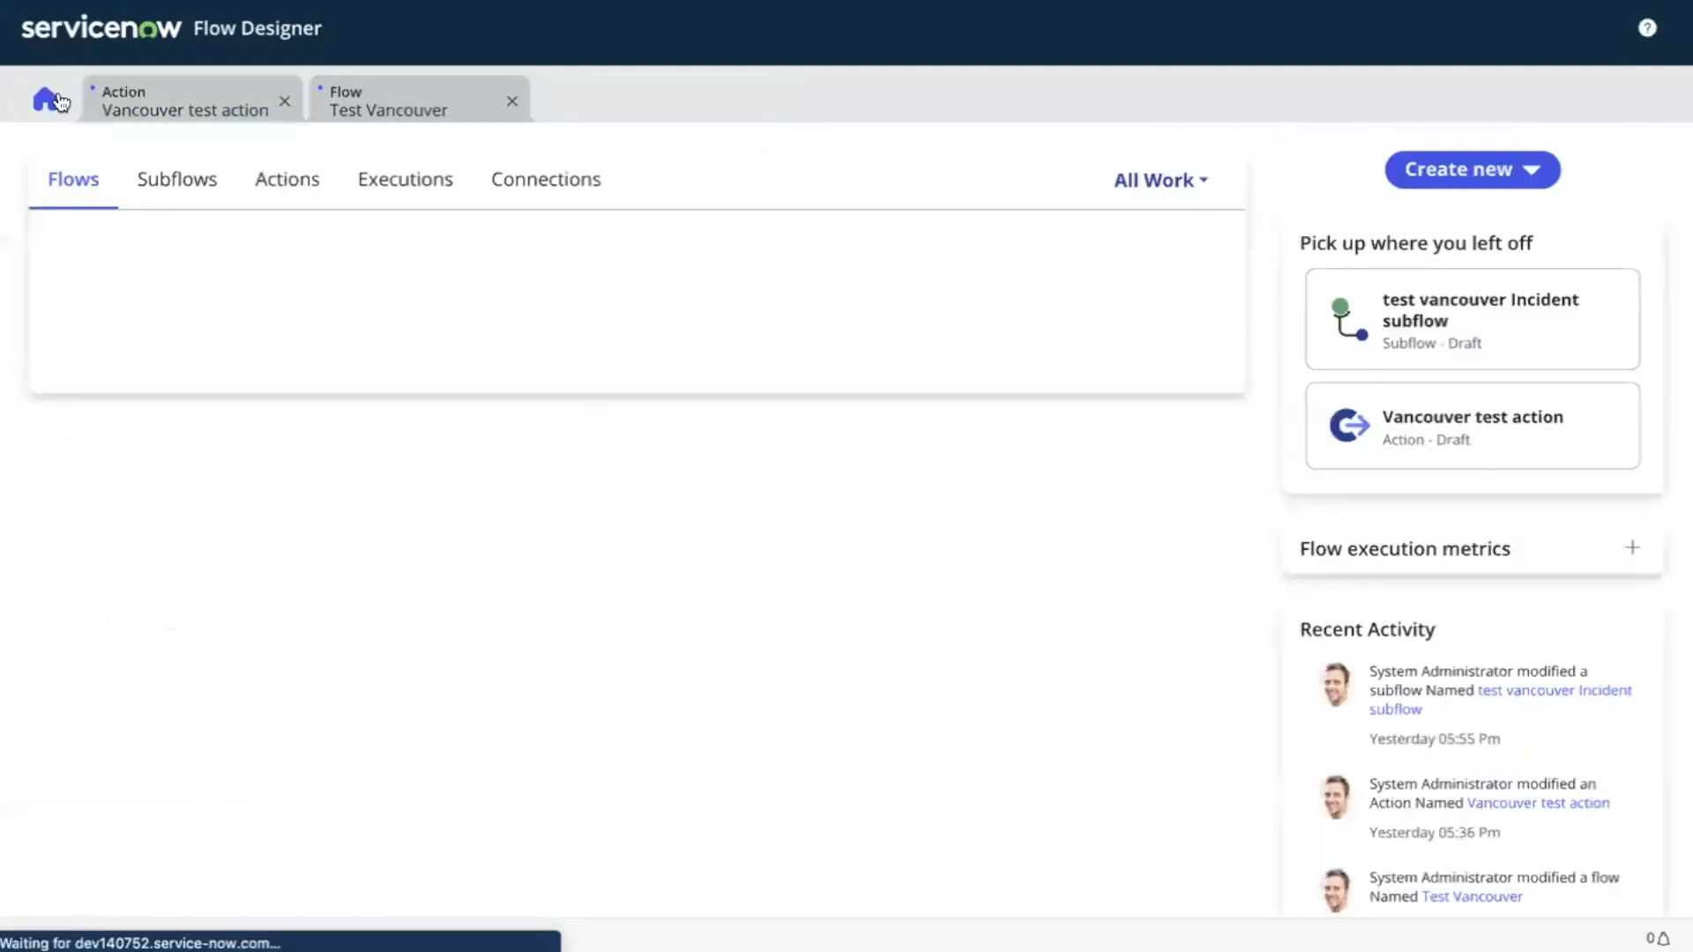
{"action": "left_click", "coordinate": [1443, 315]}
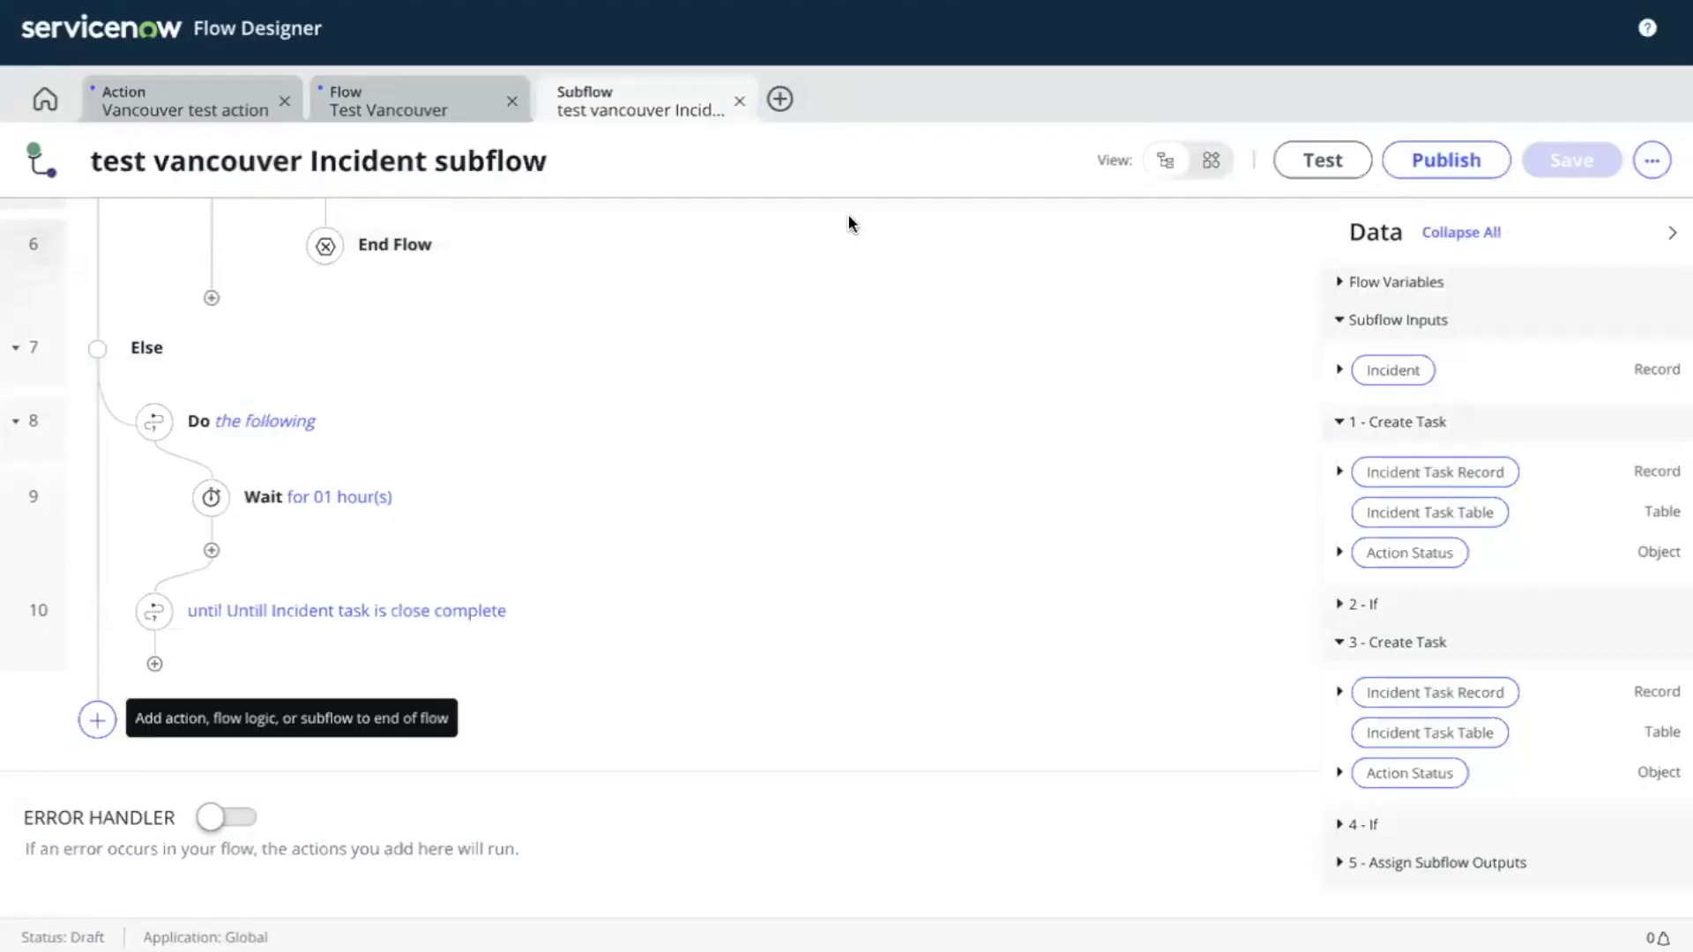
{"action": "left_click", "coordinate": [1652, 160]}
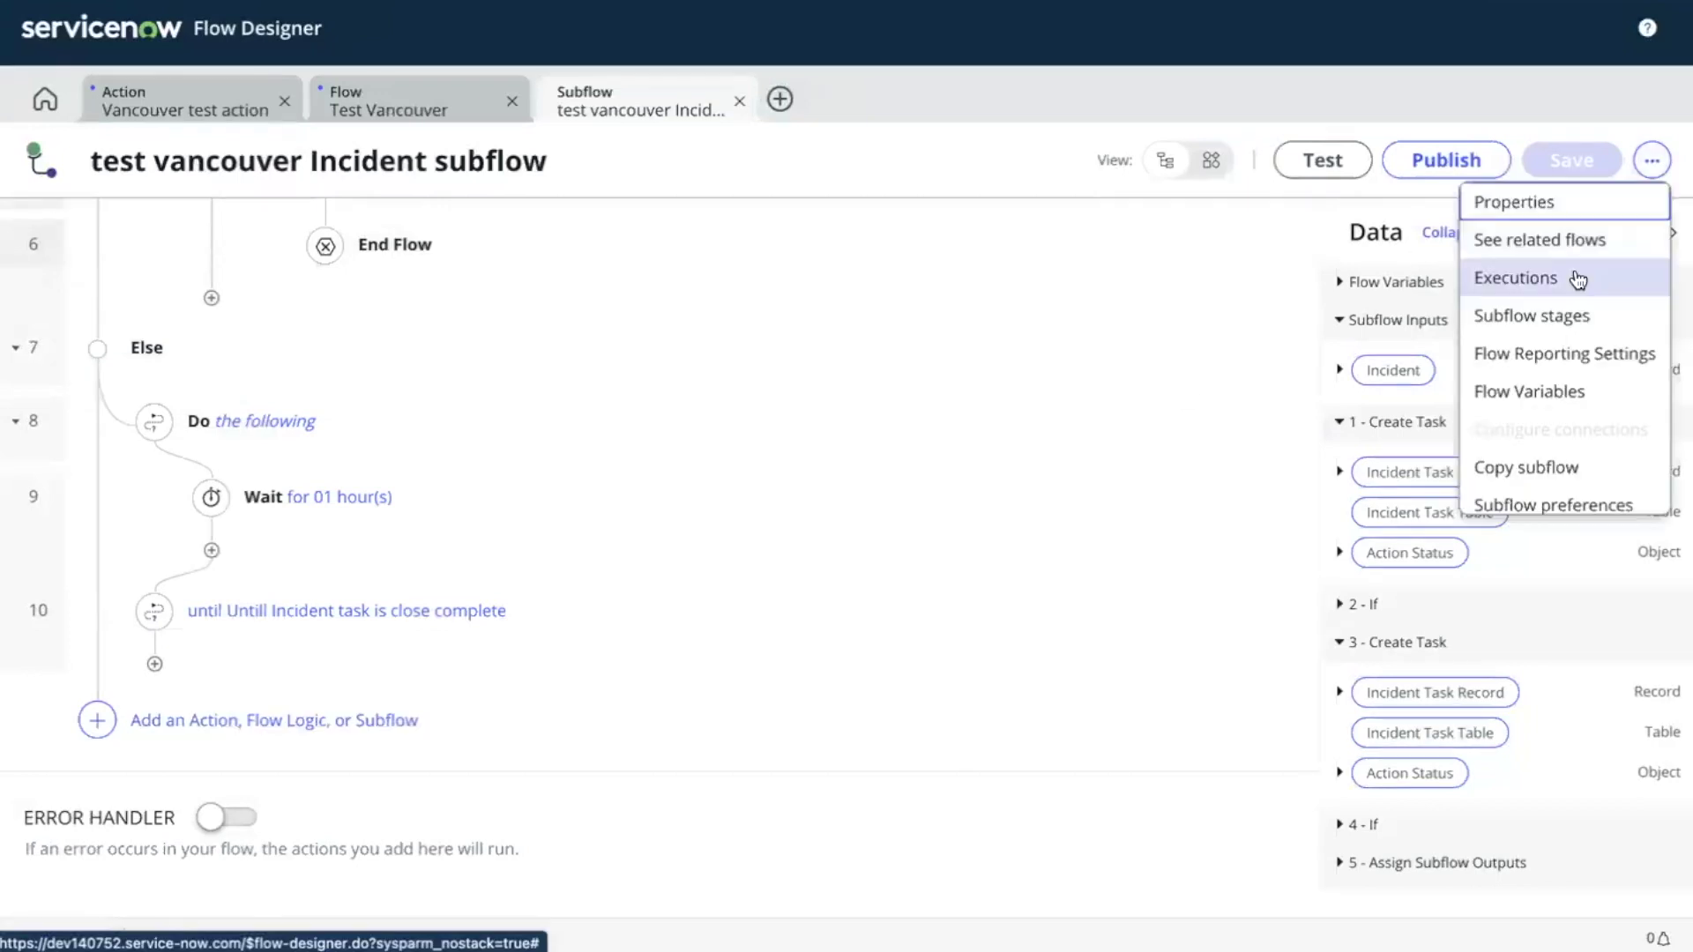
{"action": "left_click", "coordinate": [1569, 318]}
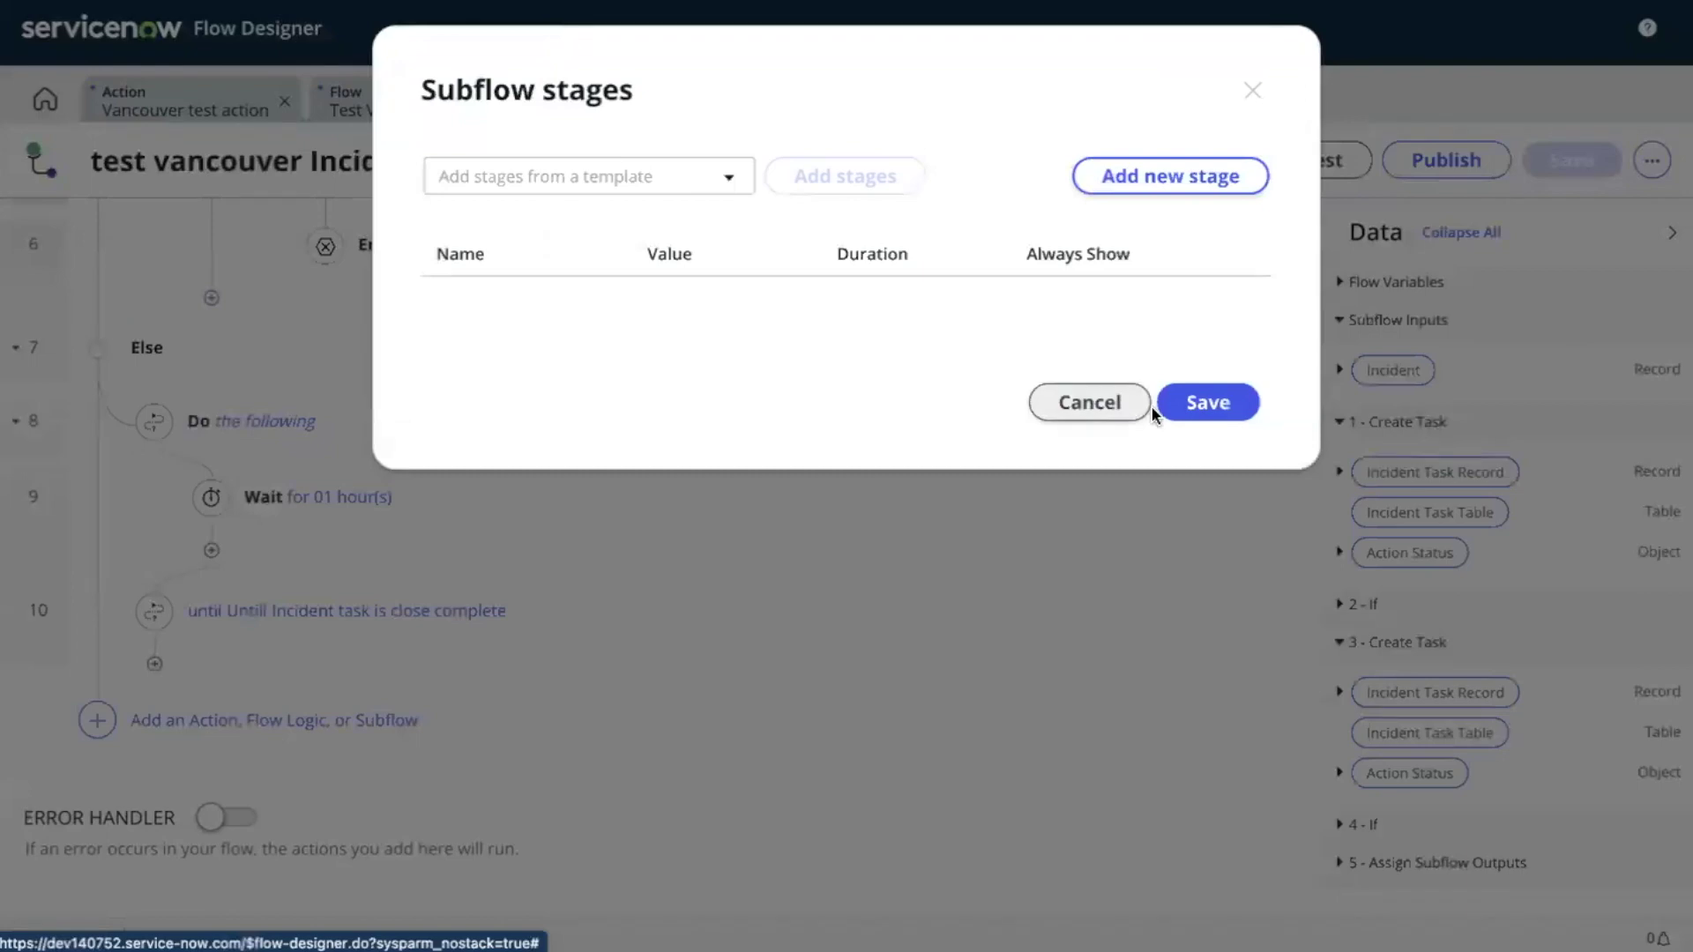
{"action": "left_click", "coordinate": [1091, 405]}
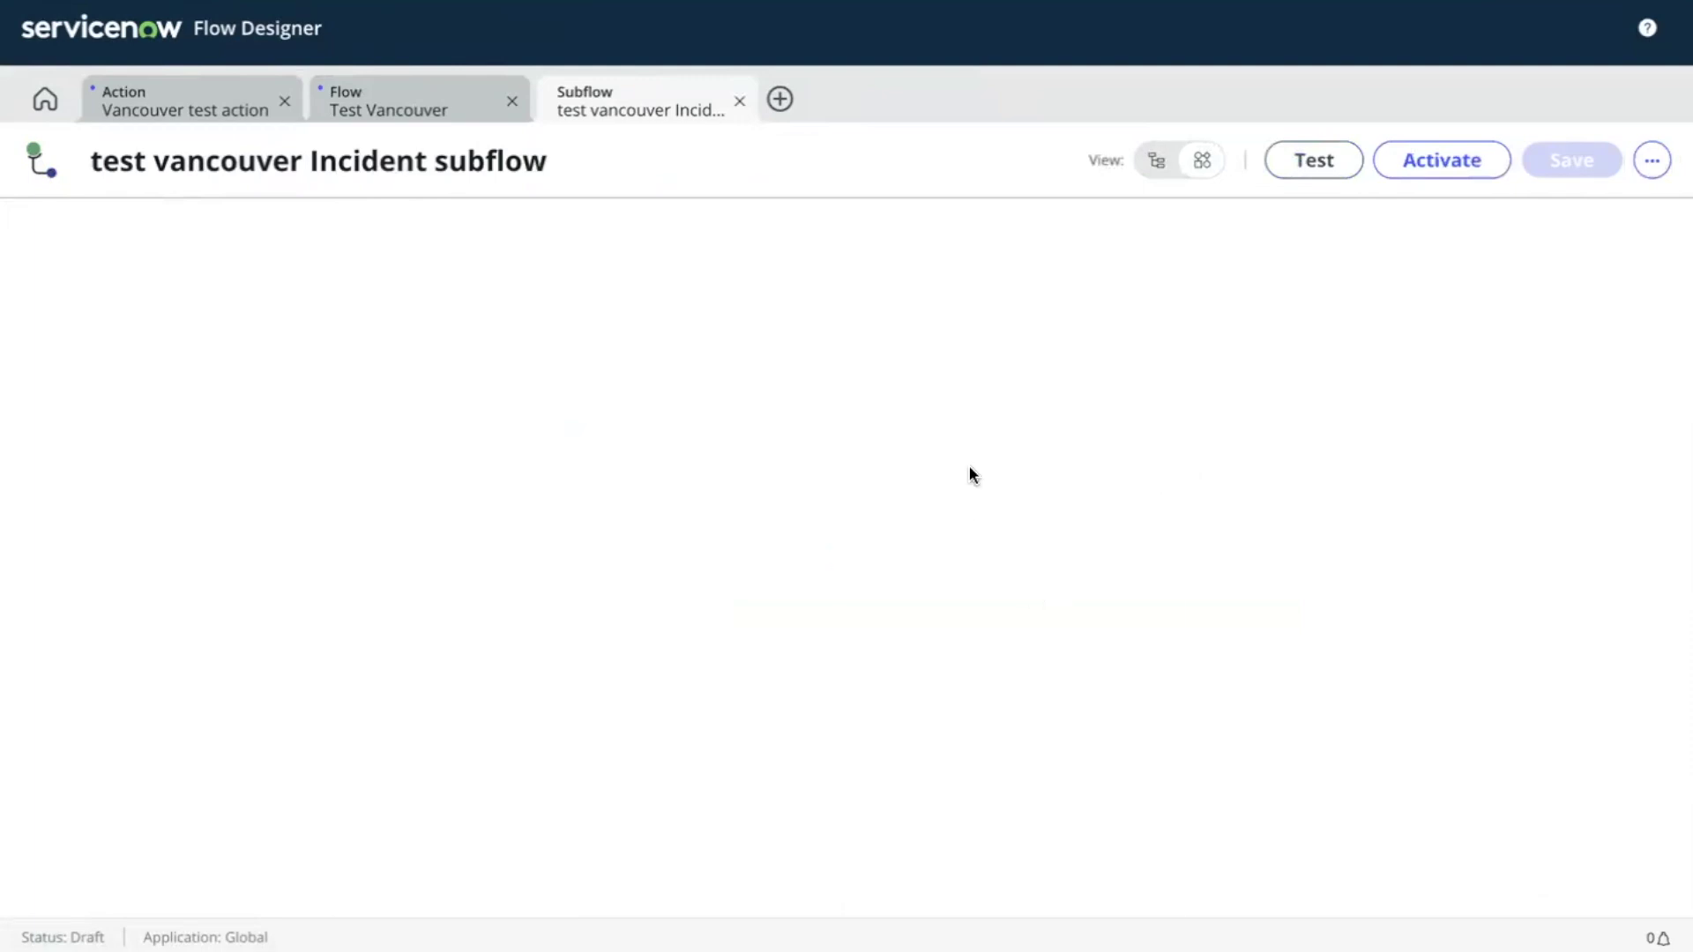
{"action": "scroll", "coordinate": [822, 554], "scroll_direction": "down", "scroll_amount": 5}
{"action": "scroll", "coordinate": [822, 553], "scroll_direction": "up", "scroll_amount": 3}
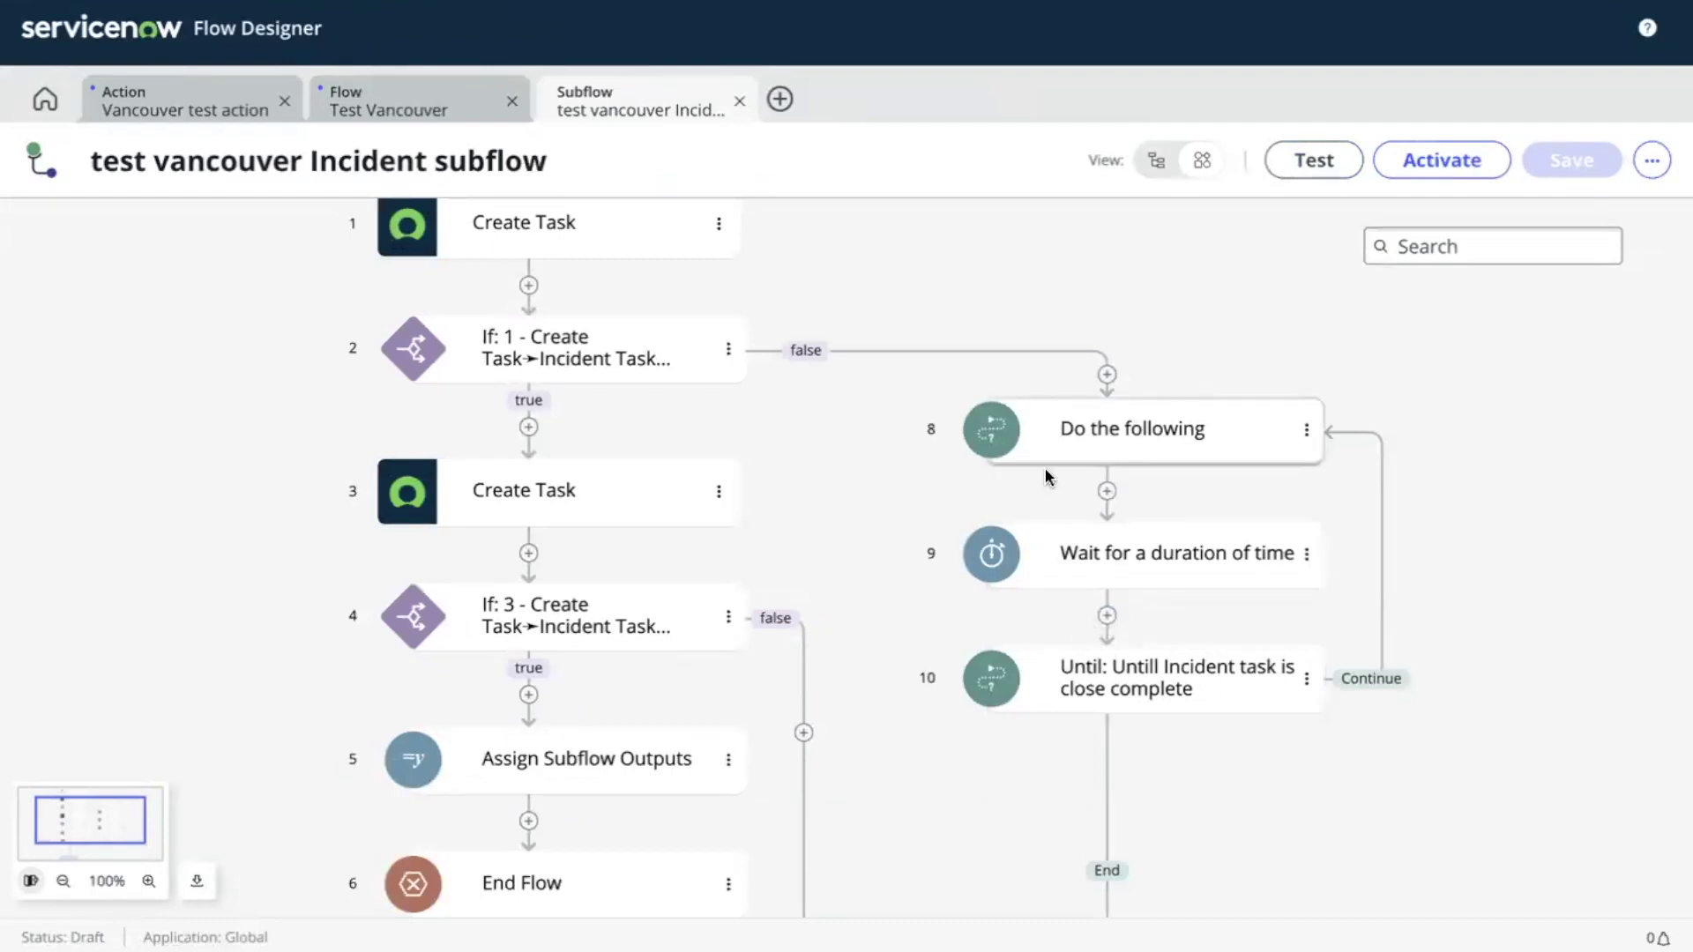
{"action": "left_click", "coordinate": [1155, 160]}
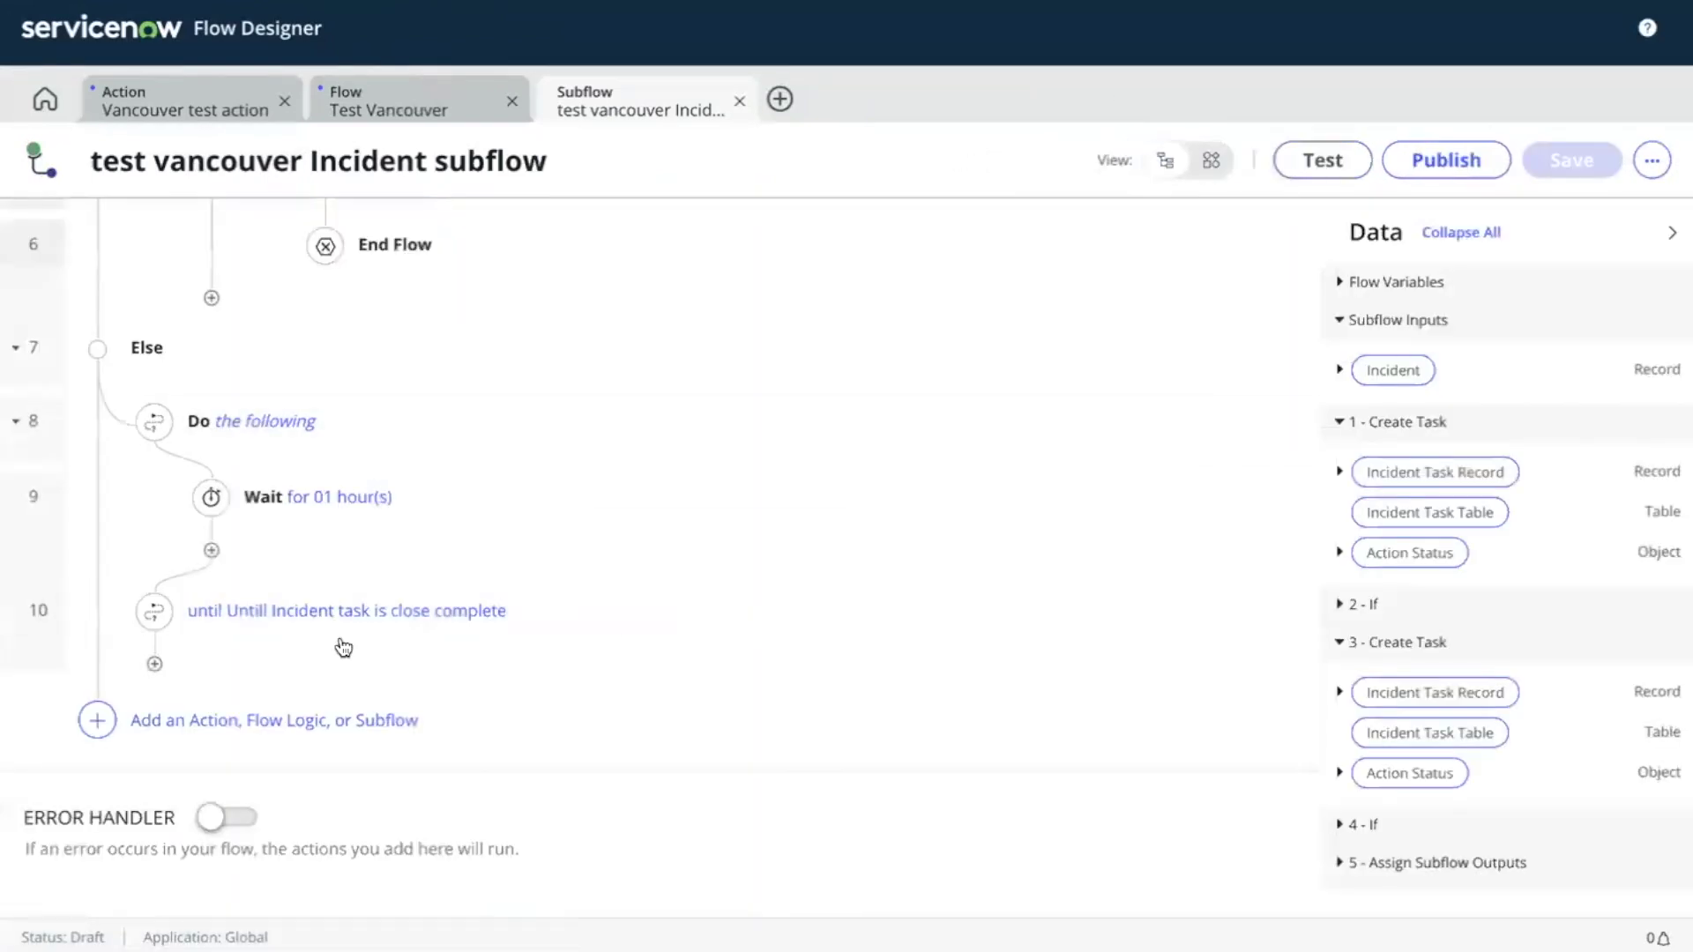
Switch to the Test Vancouver flow and scroll through its steps to the do-until loop.
{"action": "left_click", "coordinate": [441, 118]}
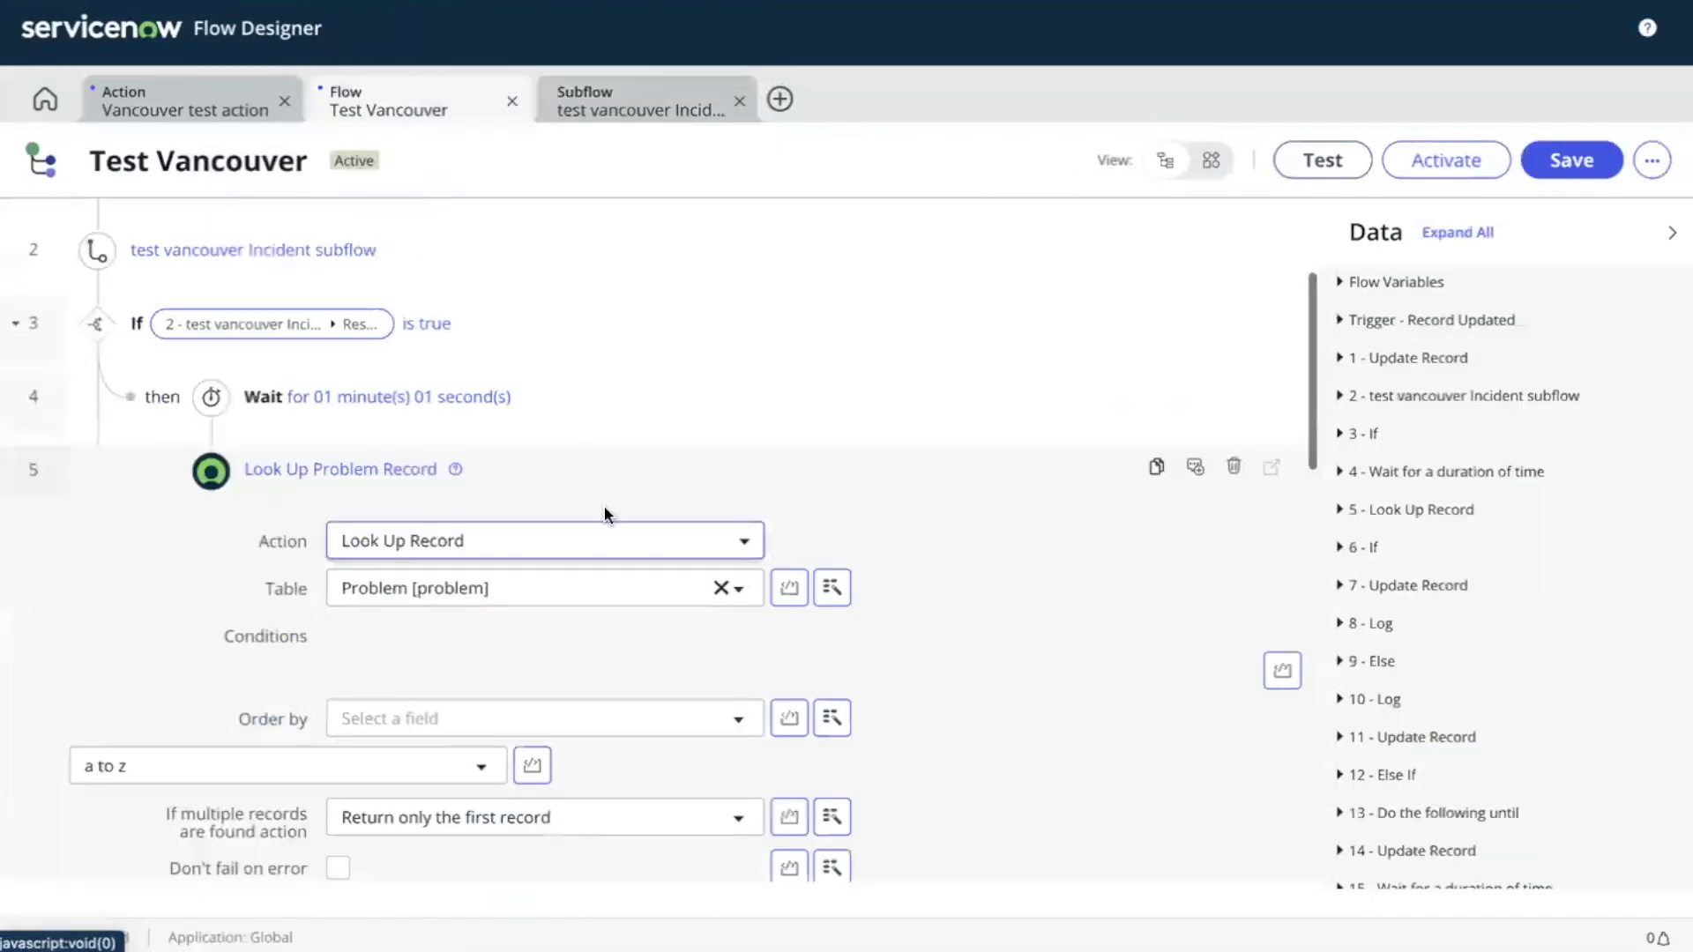
{"action": "scroll", "coordinate": [605, 505], "scroll_direction": "down", "scroll_amount": 10}
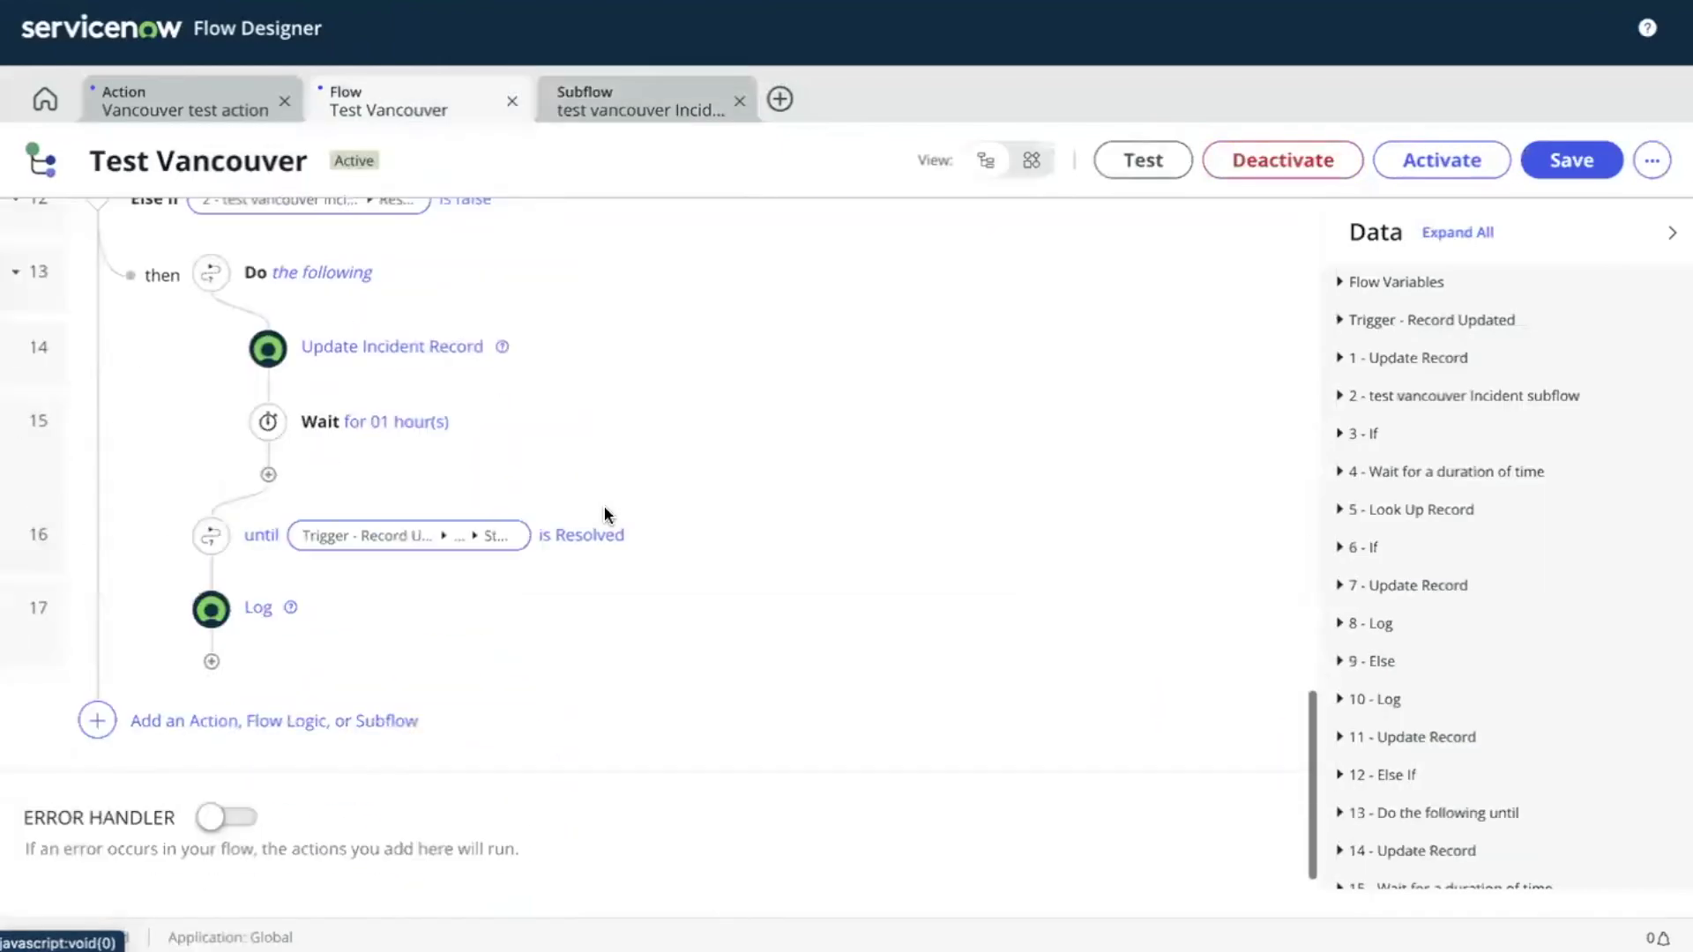
{"action": "scroll", "coordinate": [605, 505], "scroll_direction": "up", "scroll_amount": 1}
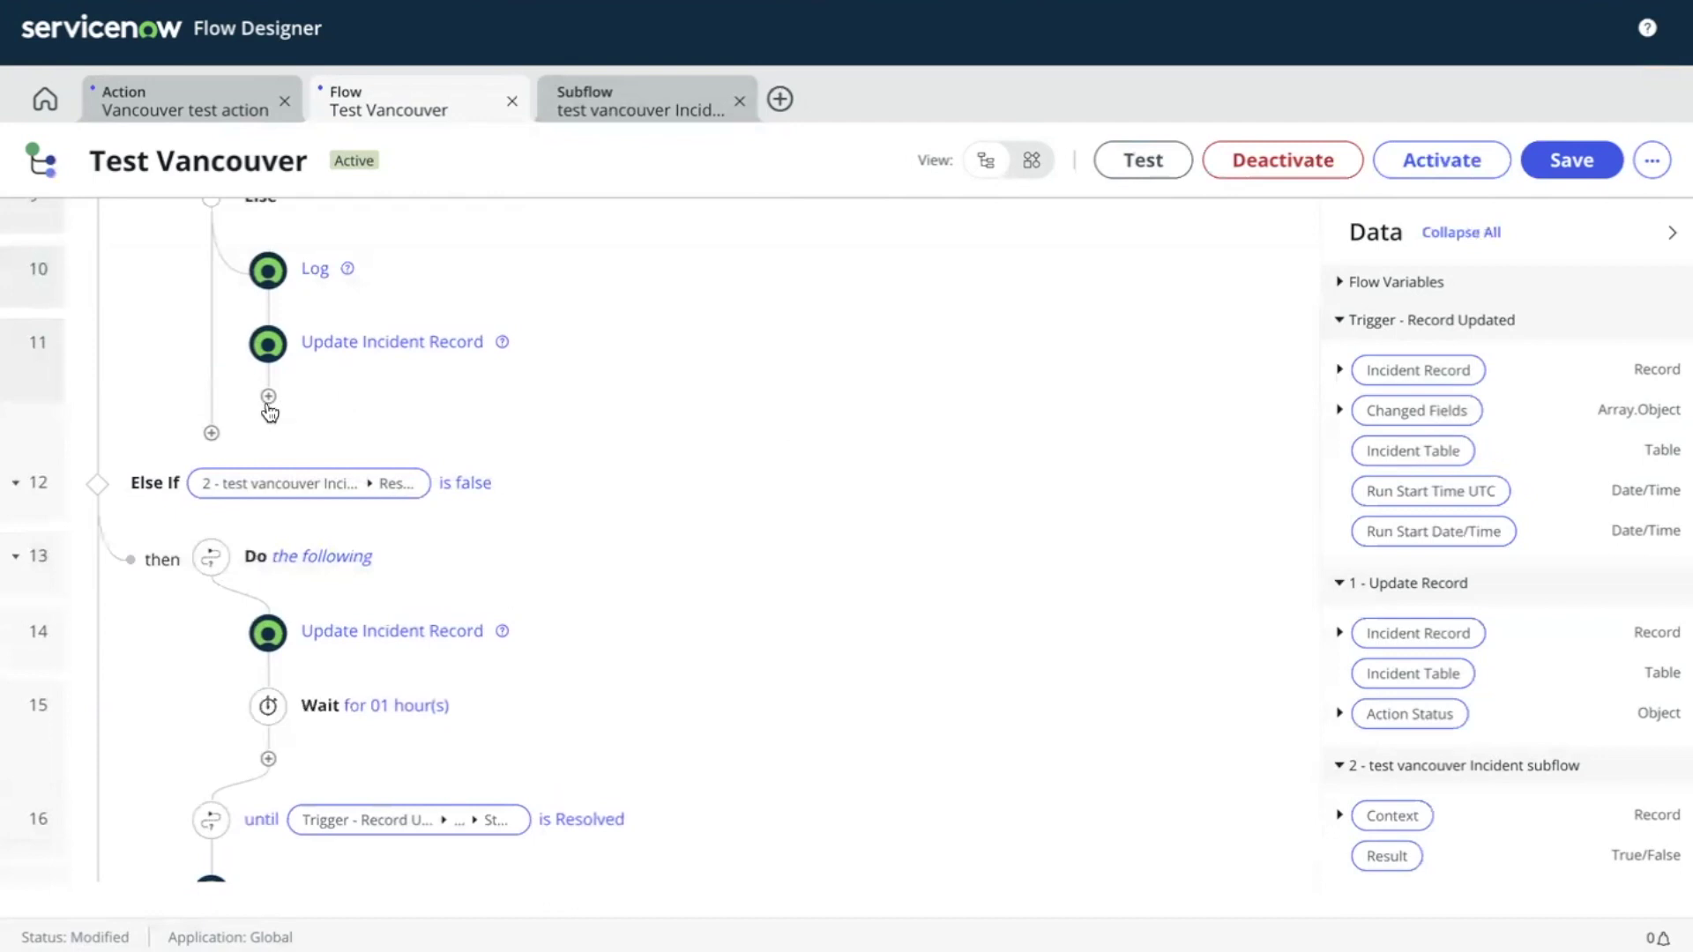
Begin adding a step after step 11 Update Incident Record to reveal step recommendations.
{"action": "left_click", "coordinate": [267, 398]}
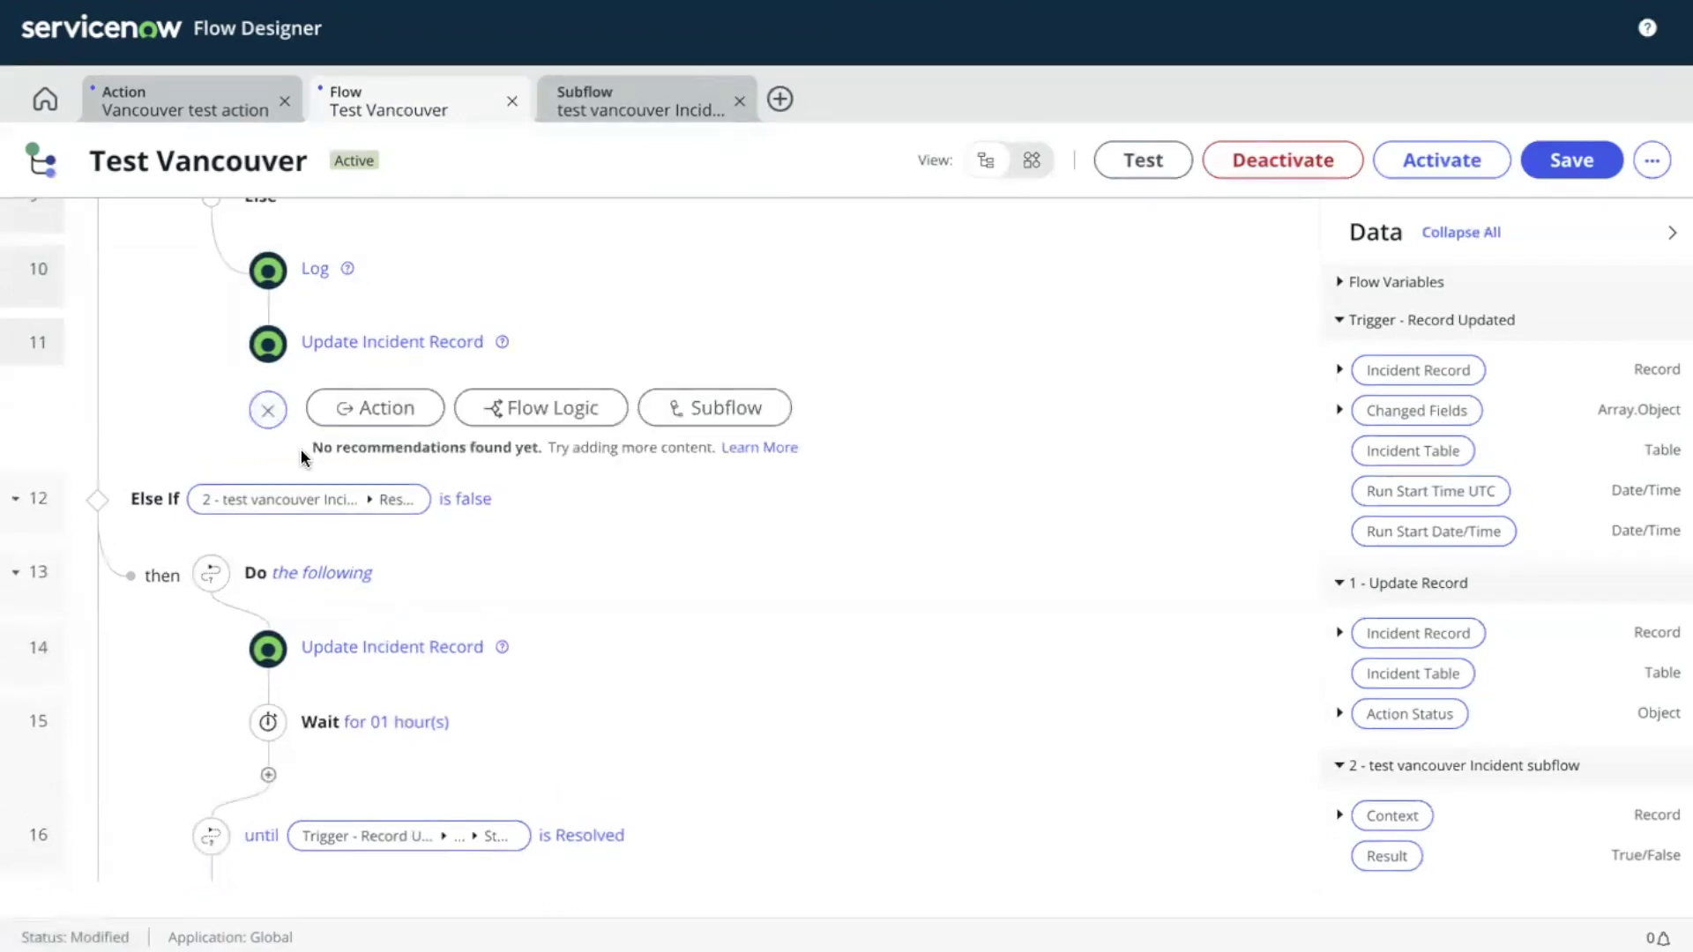